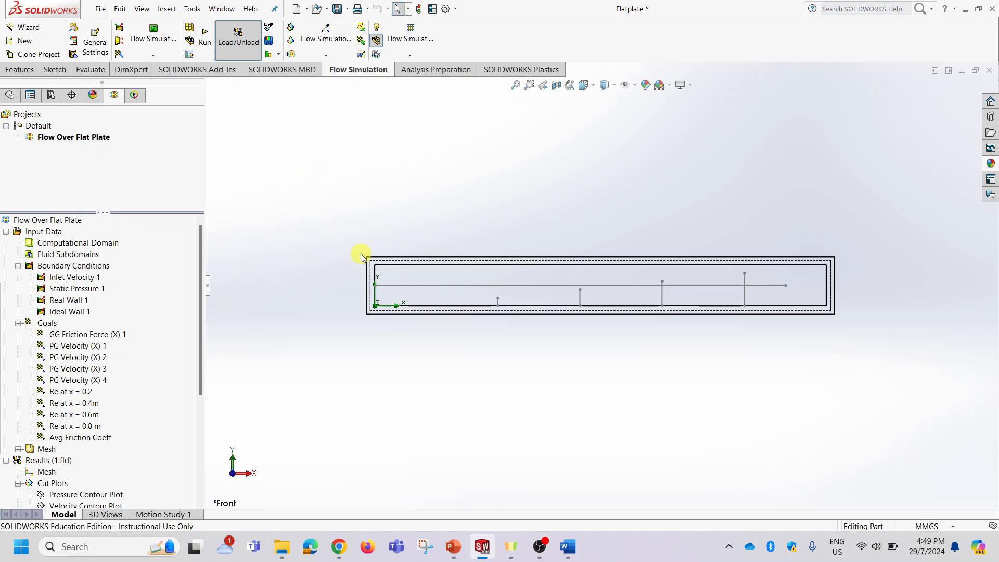
Switch to the PowerPoint lab slides, read the Task 2b mesh refinement table on slide 18, and return to SOLIDWORKS
left_click(452, 556)
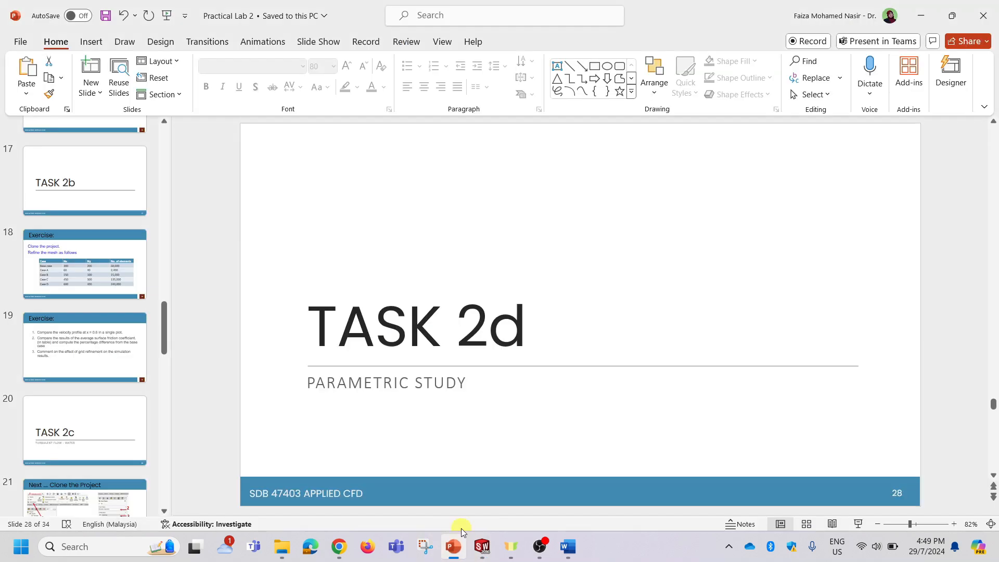
scroll(135, 337, "up", 3)
scroll(89, 364, "down", 1)
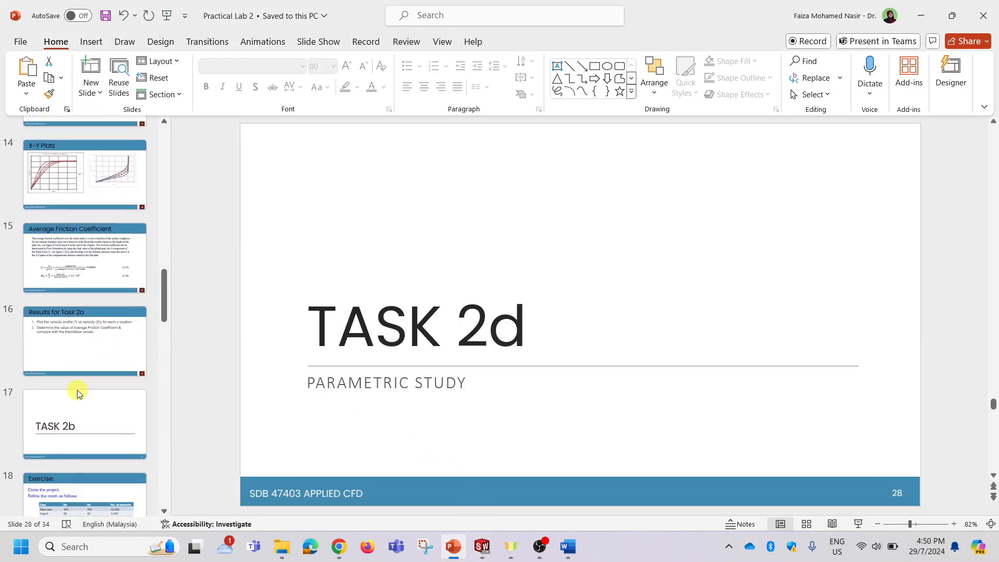
left_click(72, 415)
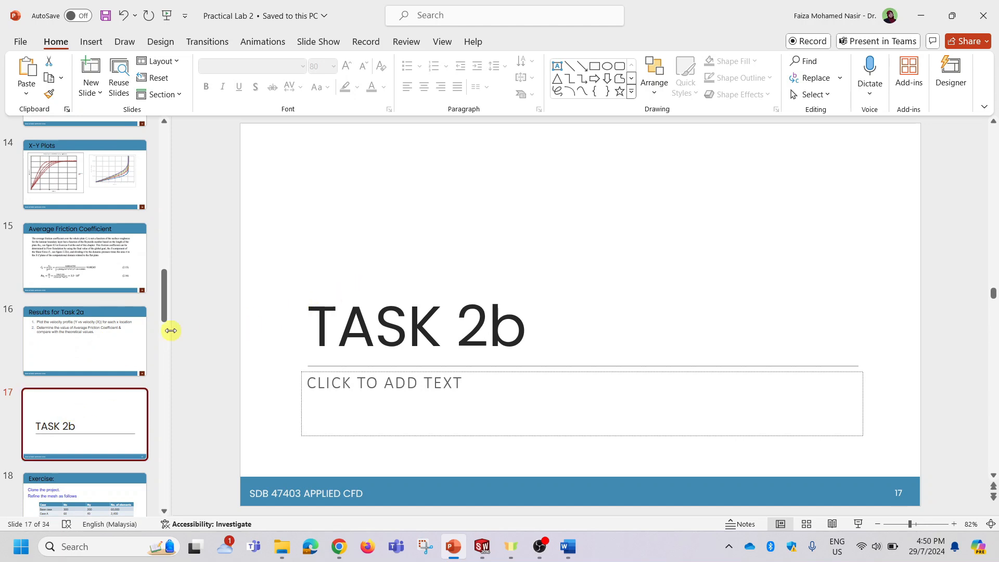
scroll(84, 367, "down", 2)
left_click(79, 418)
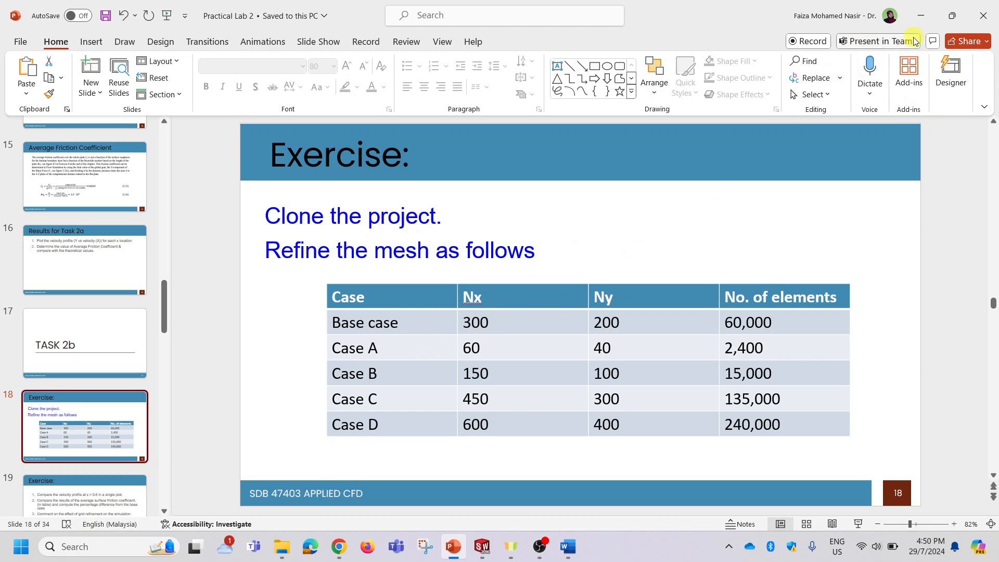
left_click(923, 19)
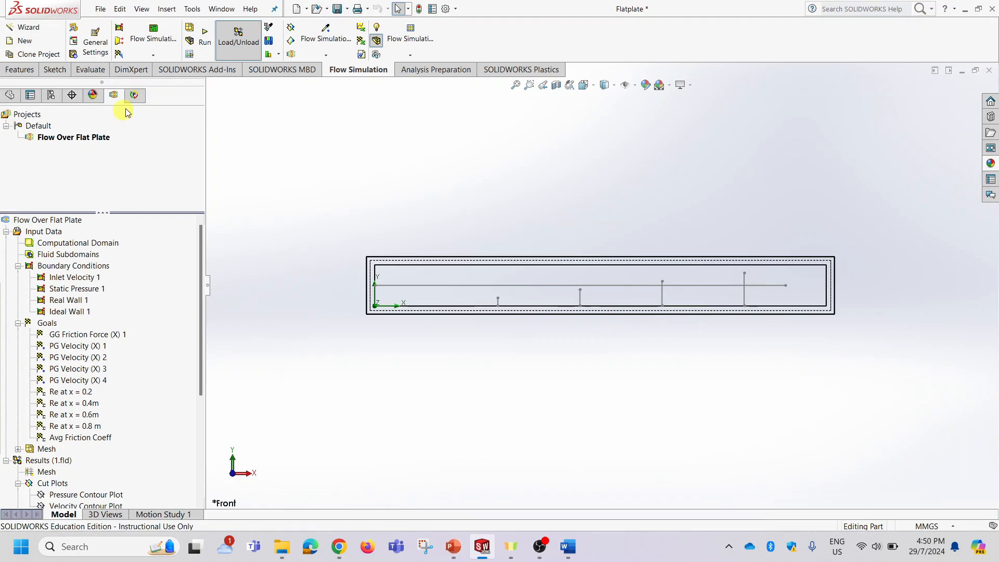
Clone the flow project as "Flow Over Flat Plate(Case A)" using the current configuration, without copying results
left_click(37, 54)
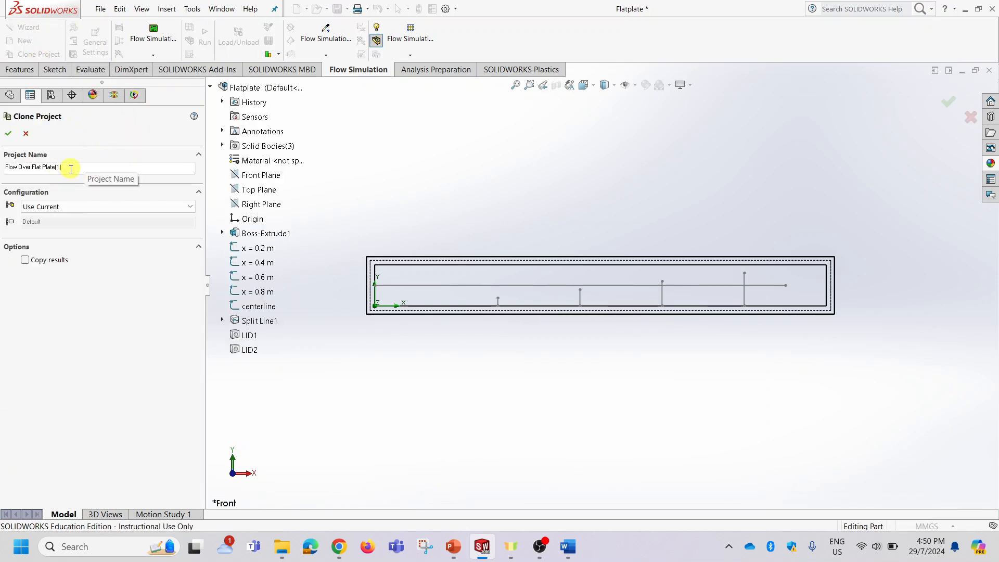
left_click(71, 206)
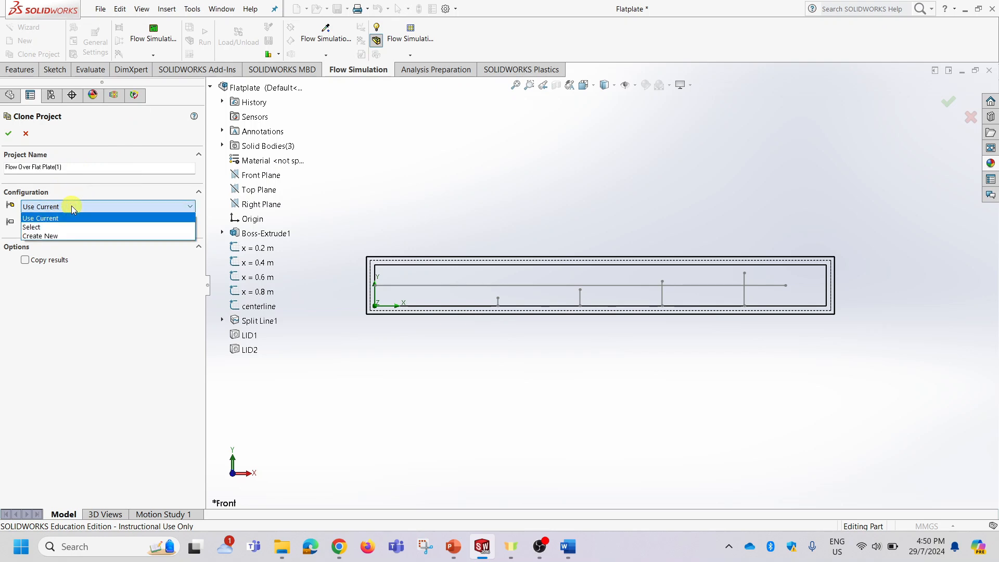
left_click(71, 207)
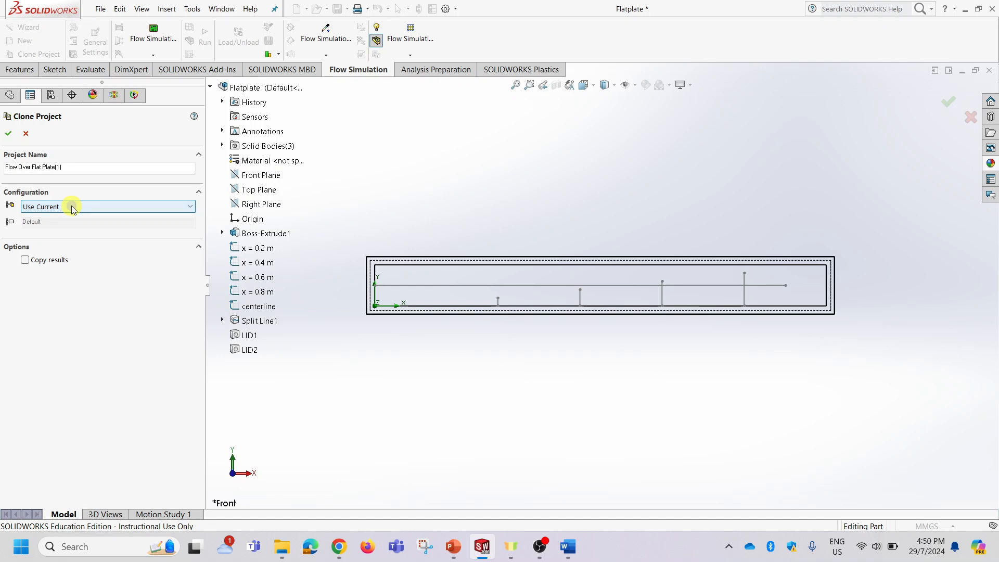
left_click(66, 167)
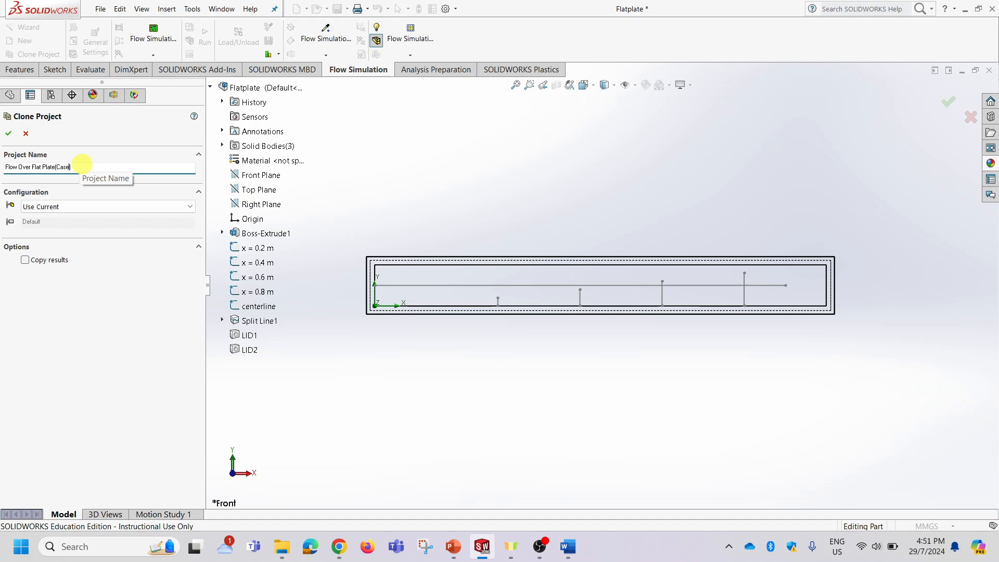
left_click(6, 133)
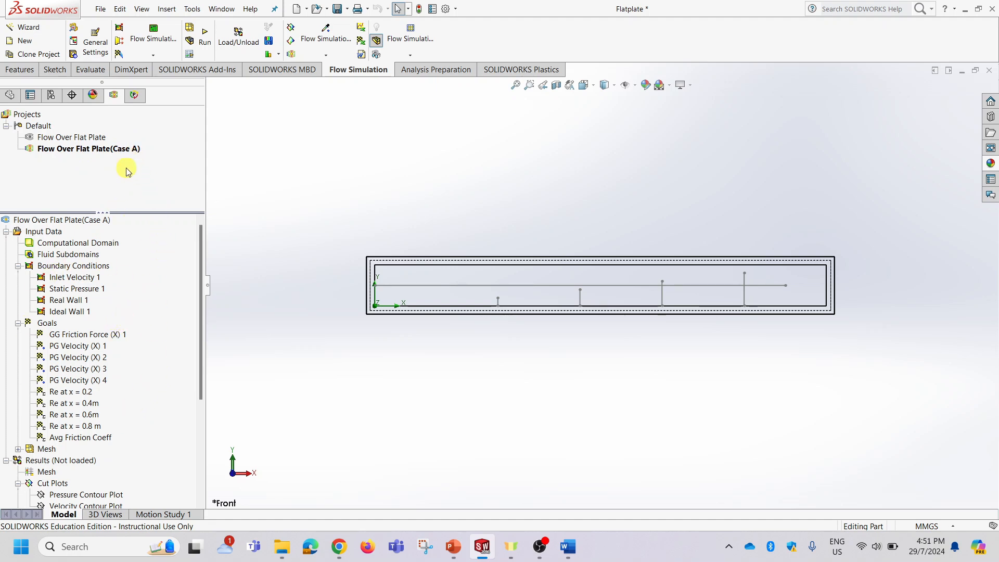
Set the Case A global basic mesh to Nx 60 and Ny 40, following the exercise table in PowerPoint
right_click(47, 449)
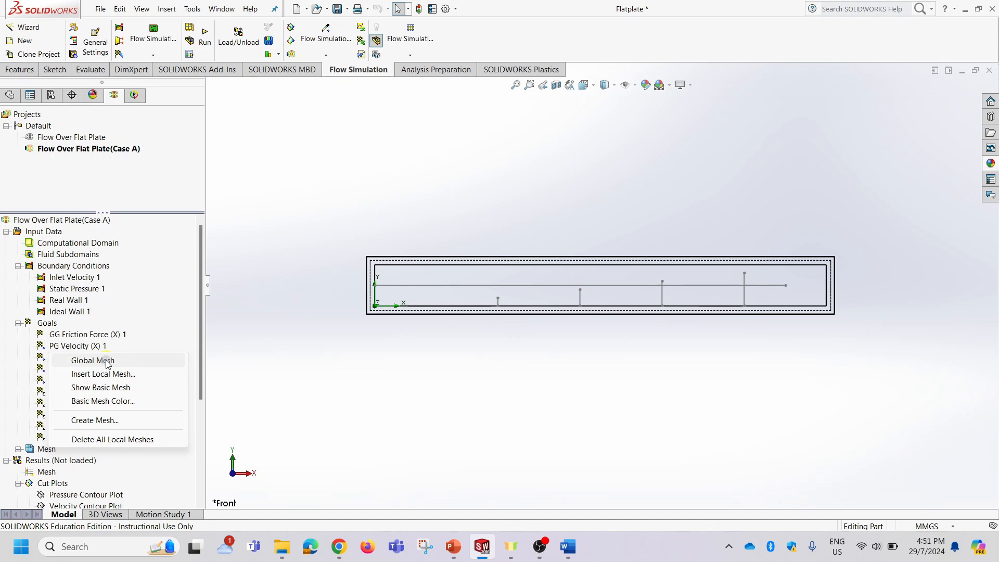
left_click(92, 361)
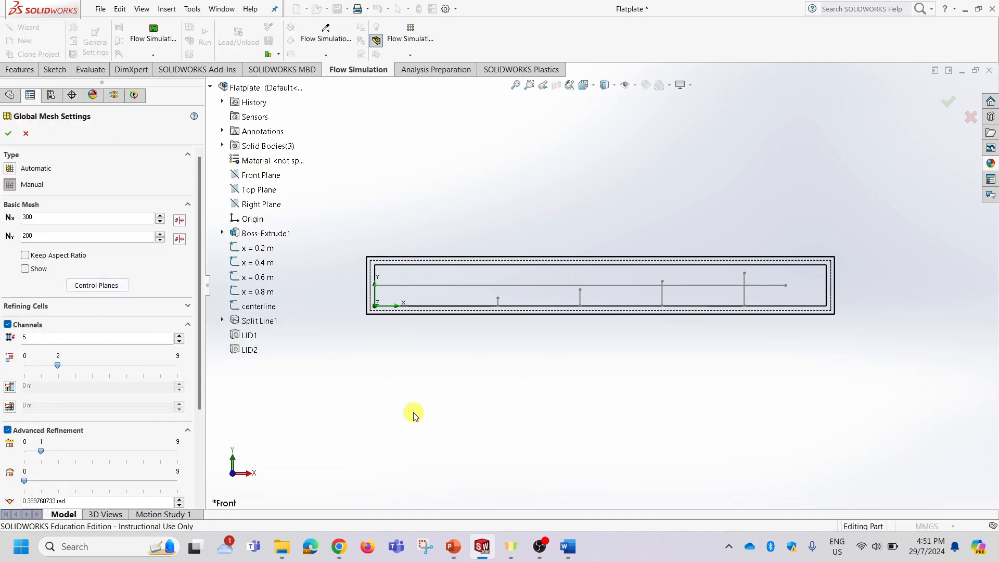
left_click(453, 546)
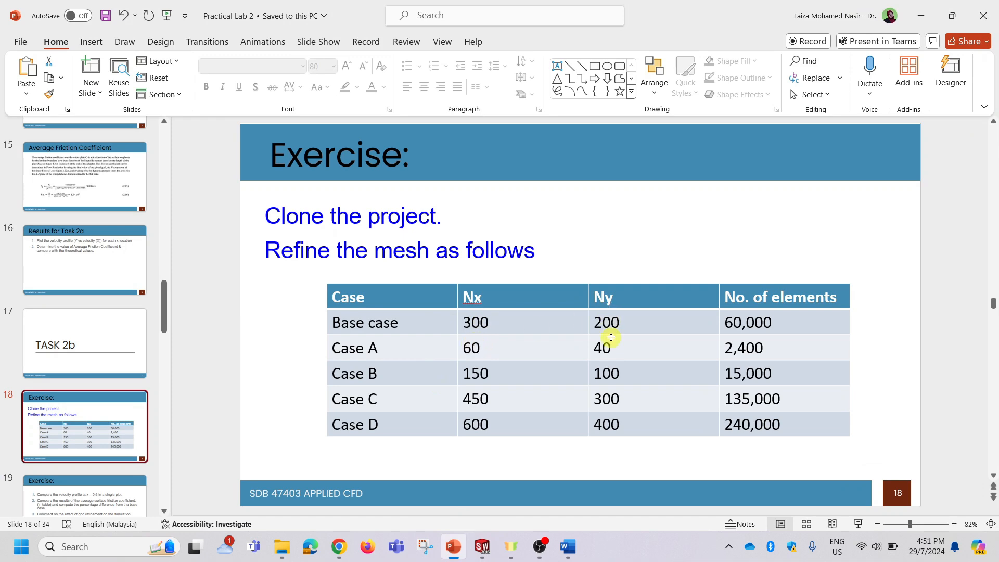
left_click(920, 16)
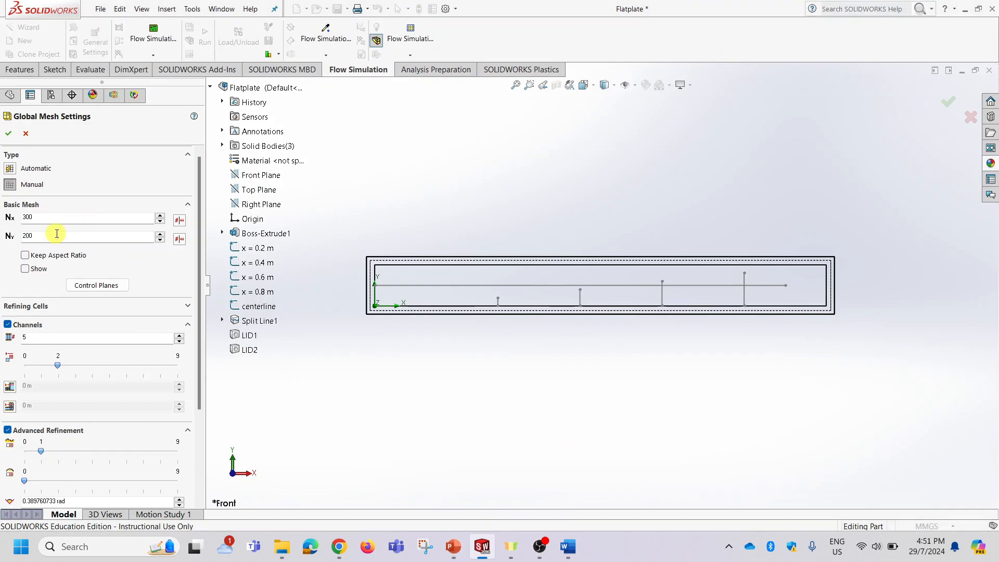
double_click(19, 218)
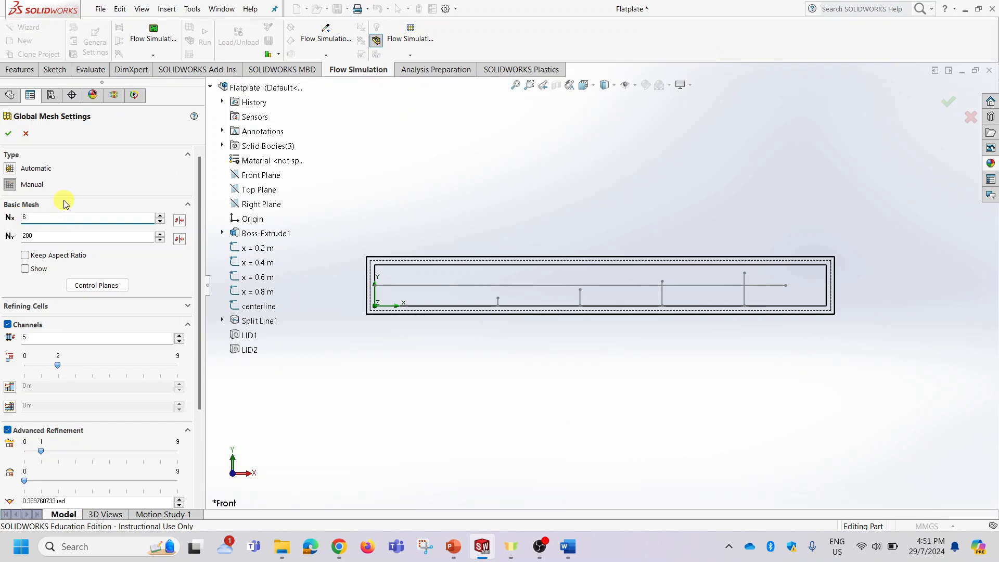
type("60")
double_click(37, 236)
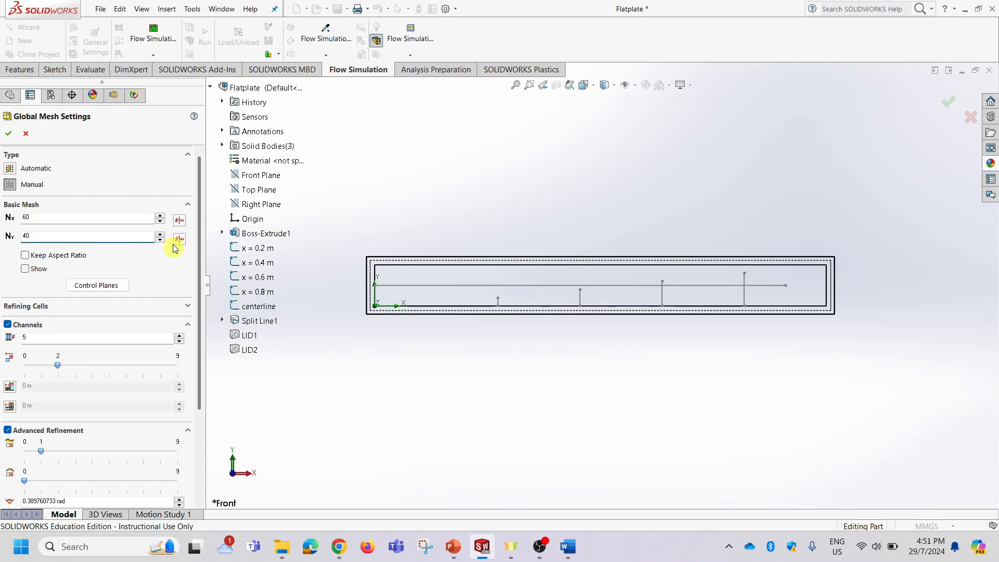
left_click(11, 134)
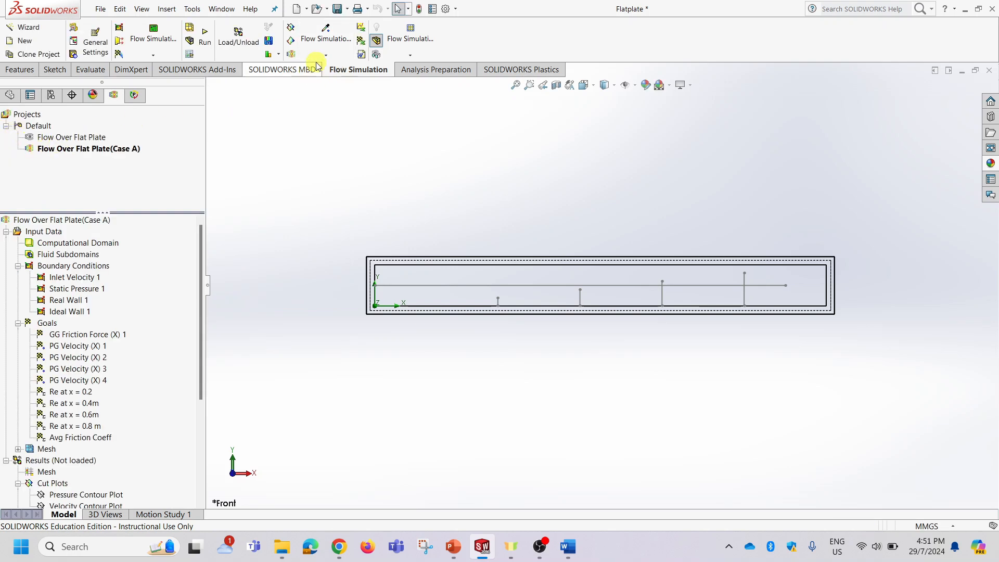
Run a new calculation for the Case A project, check the solver's goal plot, and close the solver window
left_click(205, 42)
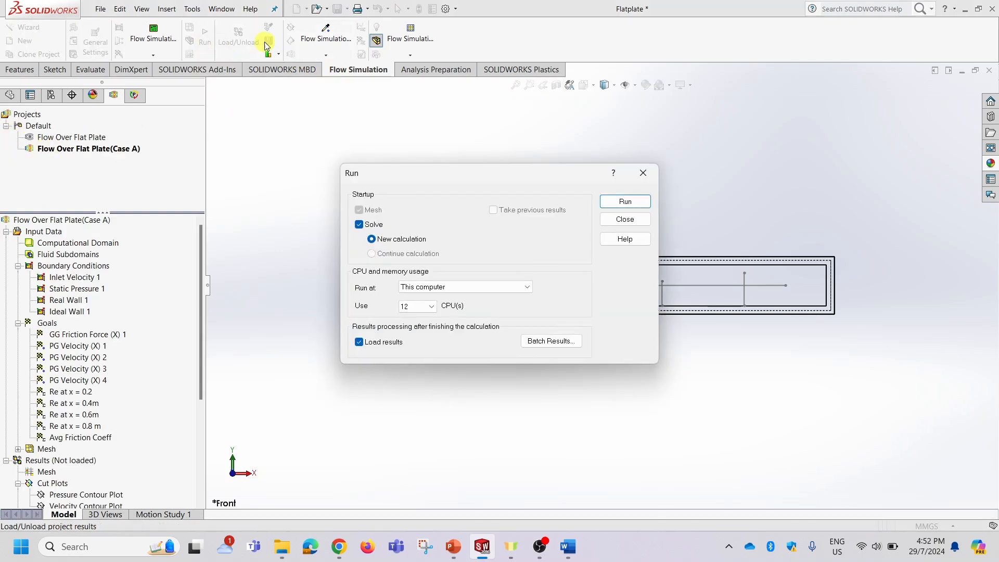
left_click(619, 203)
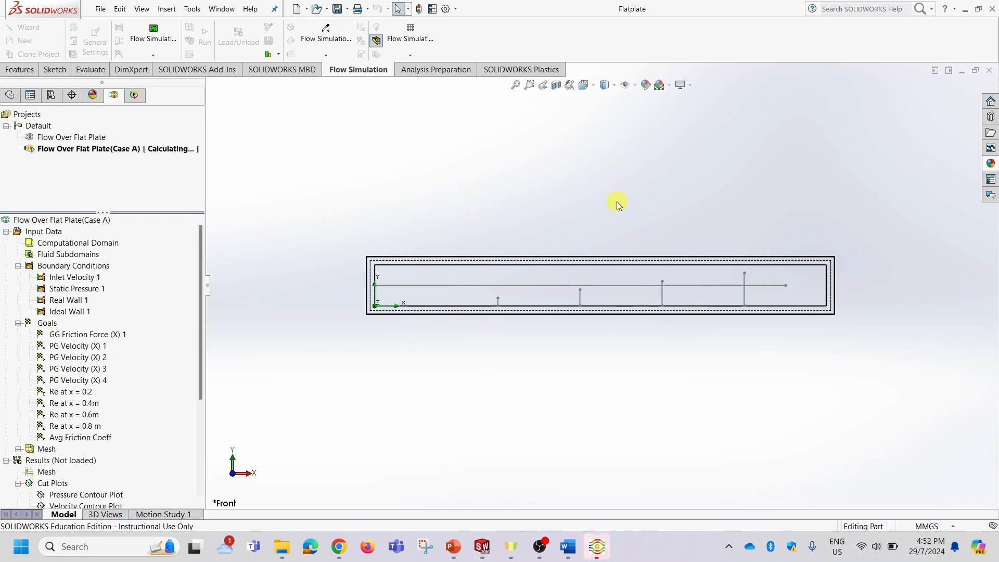
left_click(598, 547)
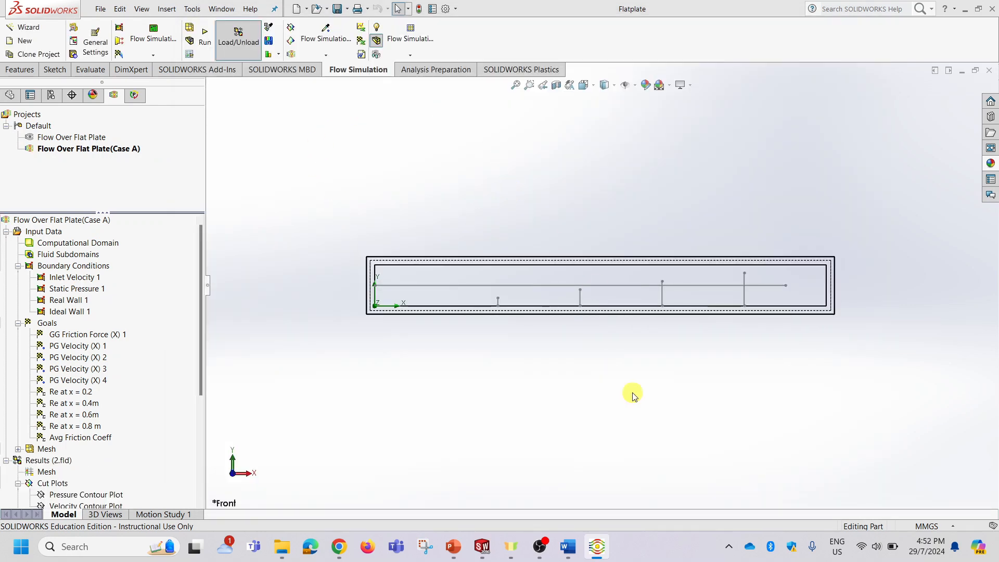
left_click(607, 536)
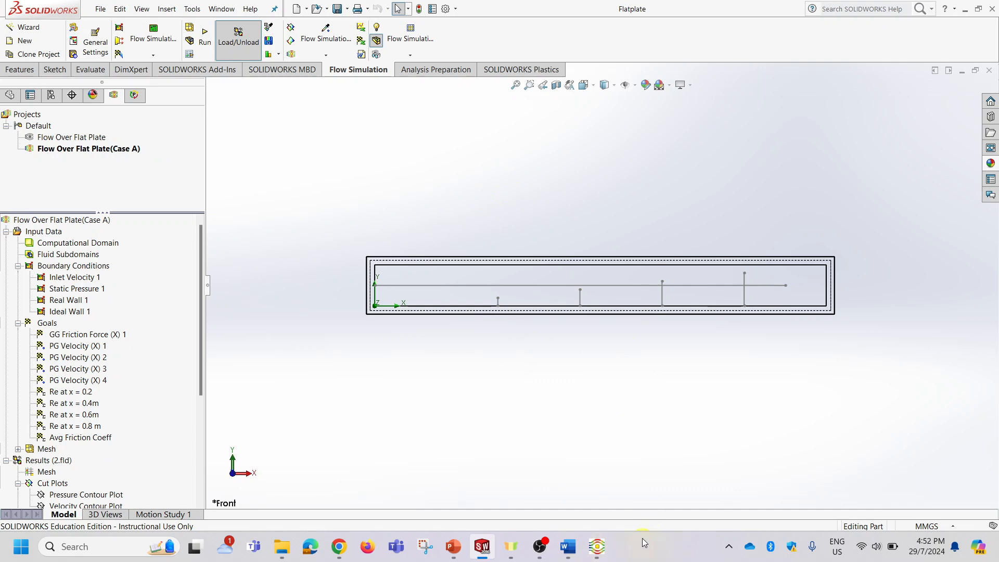
left_click(597, 547)
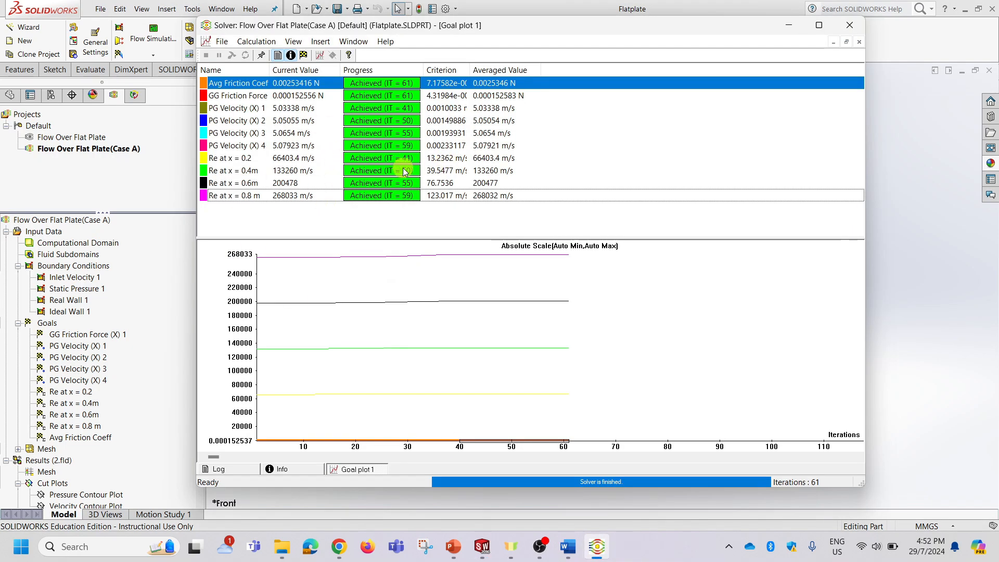
left_click(848, 26)
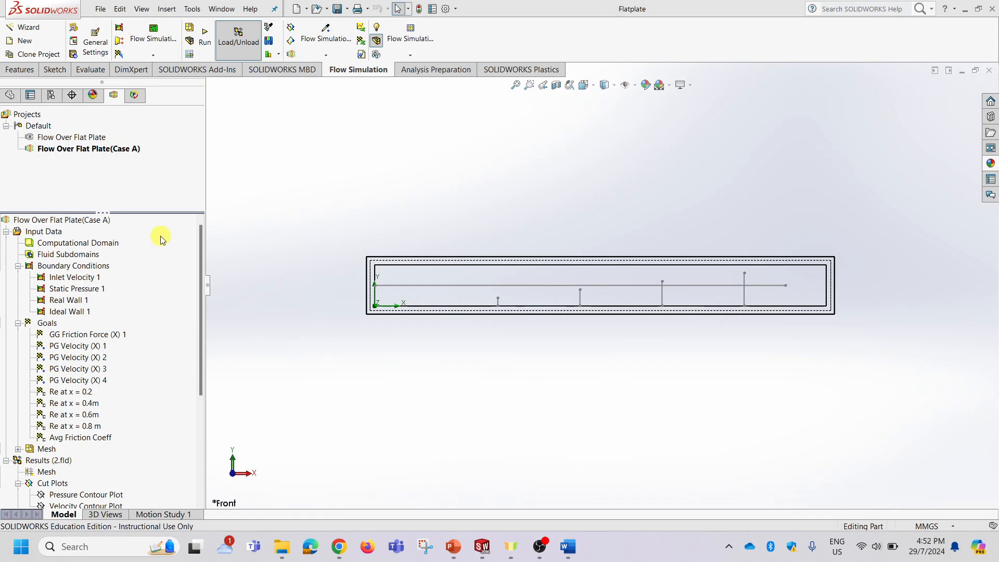
Switch to PowerPoint, review the mesh cases and the result comparison tasks on slide 19, and return to SOLIDWORKS
scroll(168, 335, "down", 2)
scroll(167, 336, "down", 3)
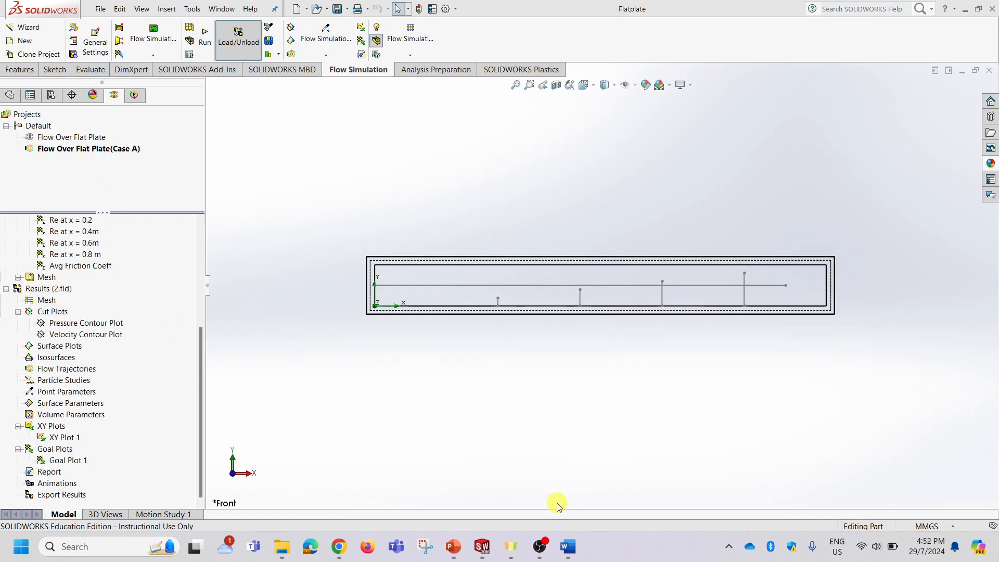
left_click(453, 546)
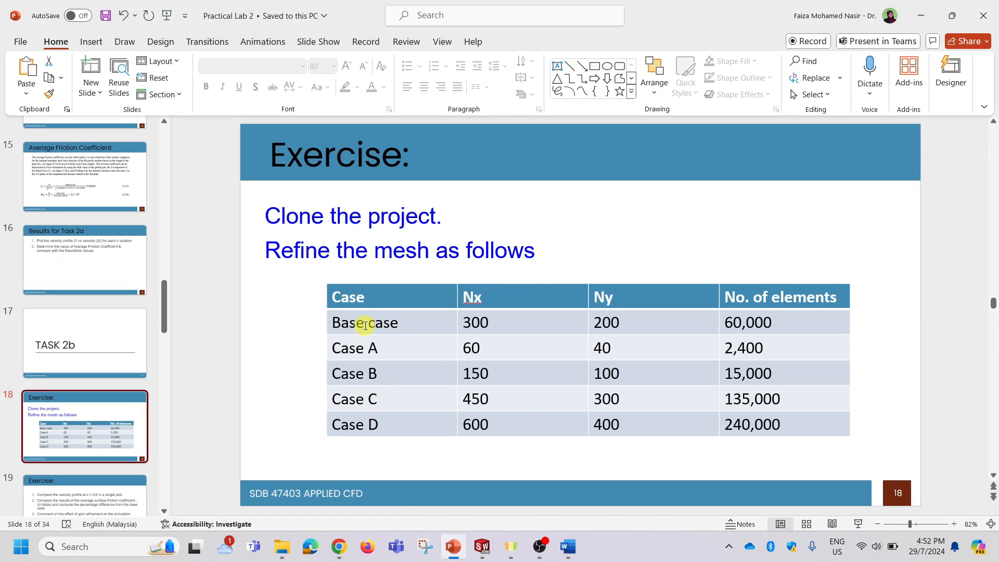
left_click(76, 494)
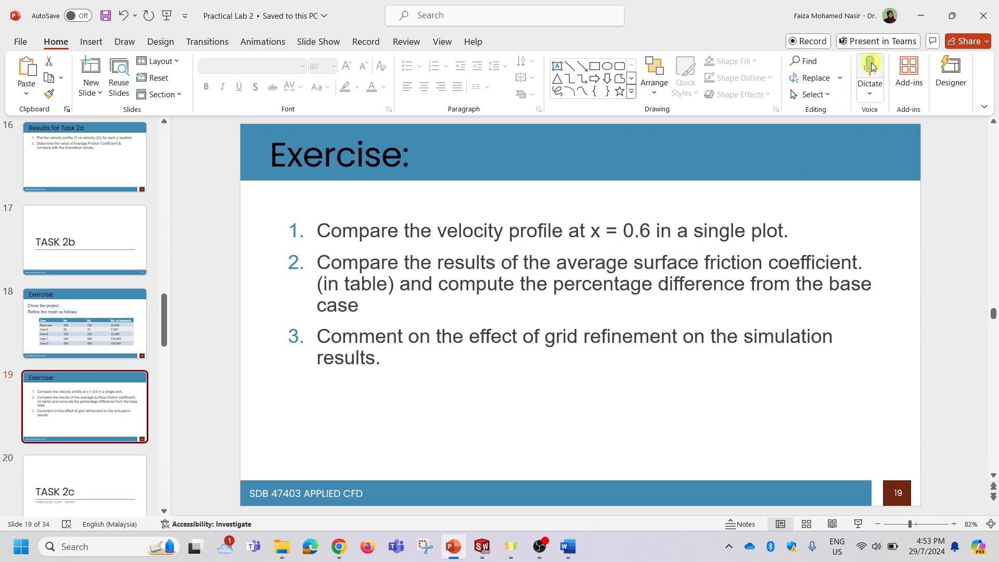
left_click(926, 18)
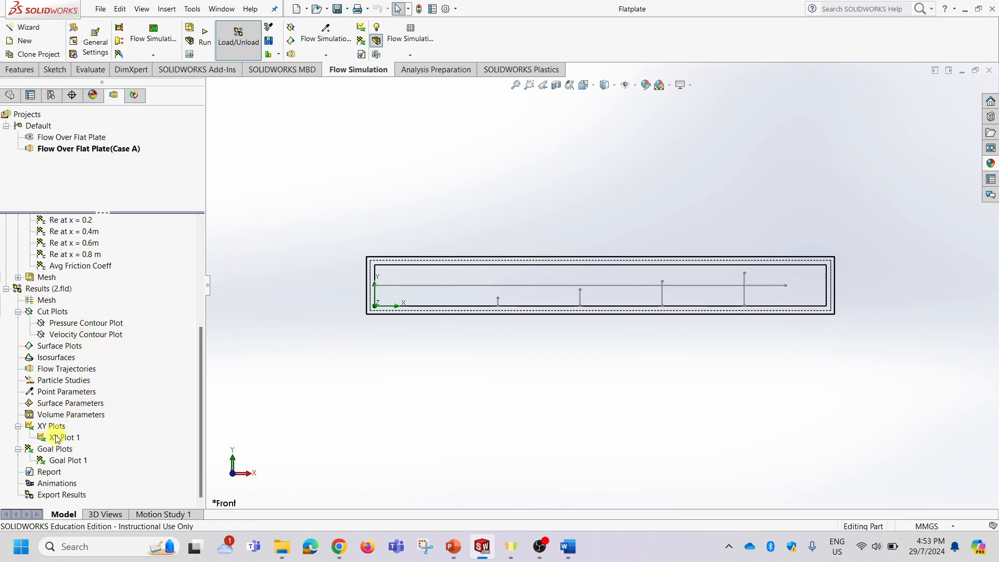
left_click(64, 438)
right_click(65, 439)
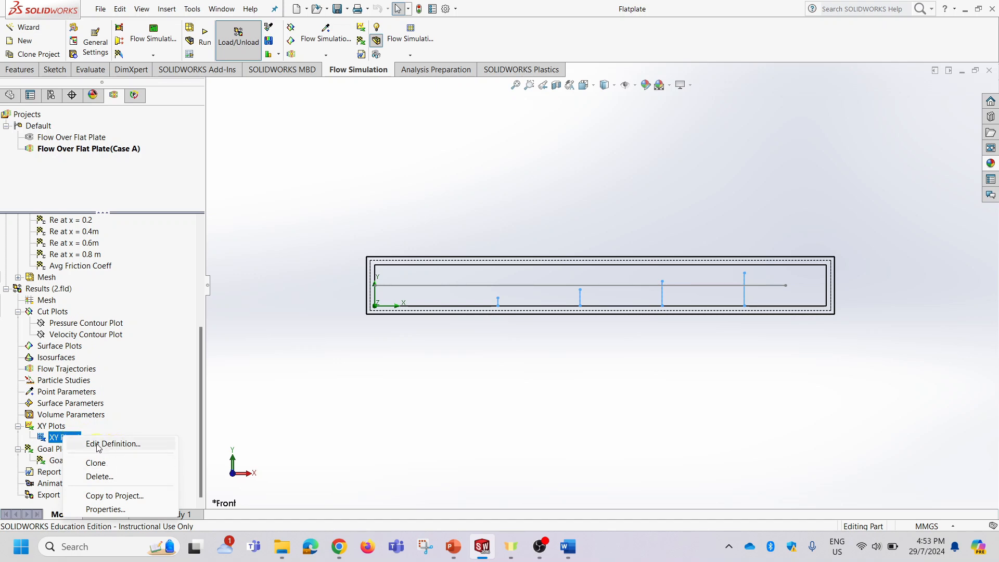
left_click(145, 403)
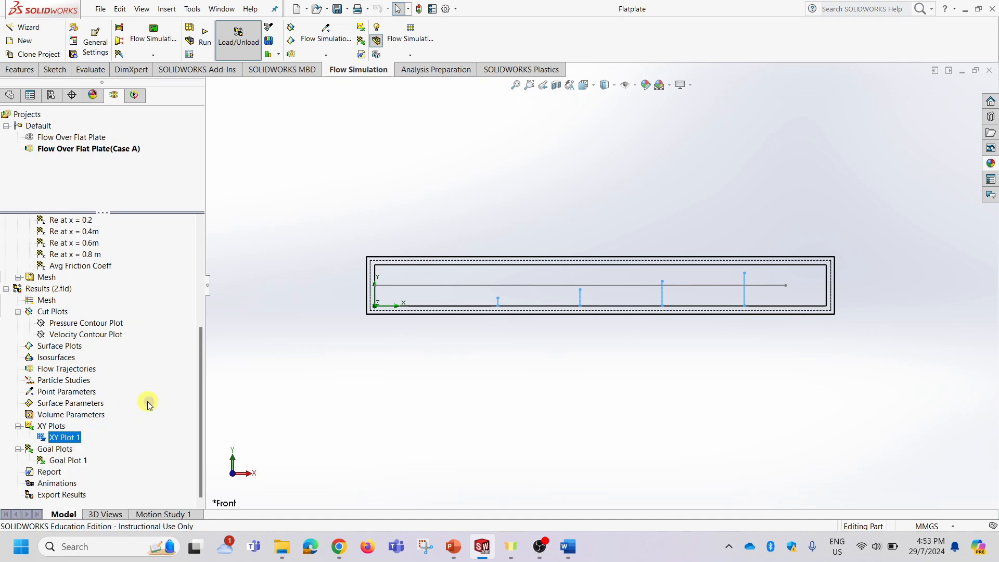
left_click(67, 438)
key("Delete")
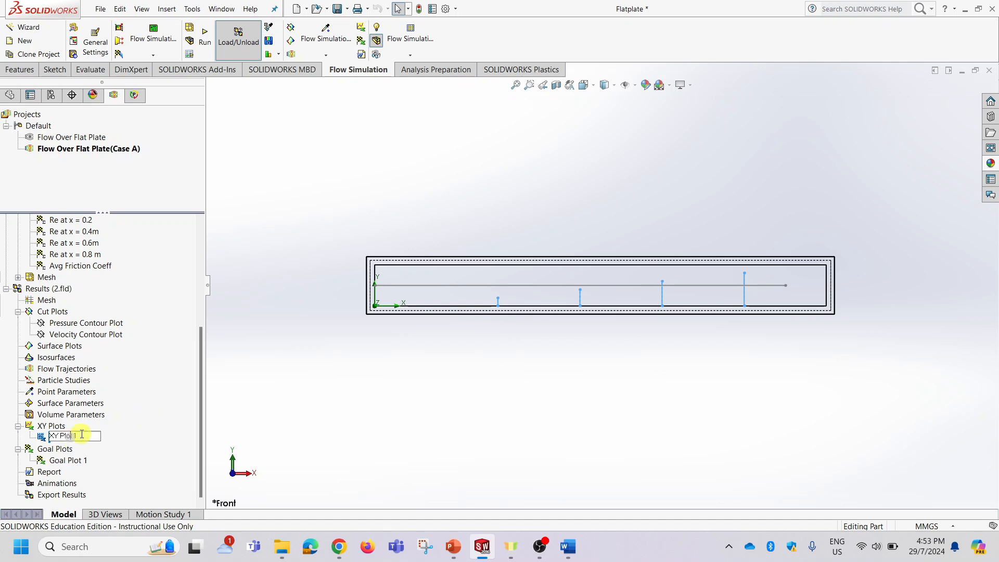
left_click(56, 425)
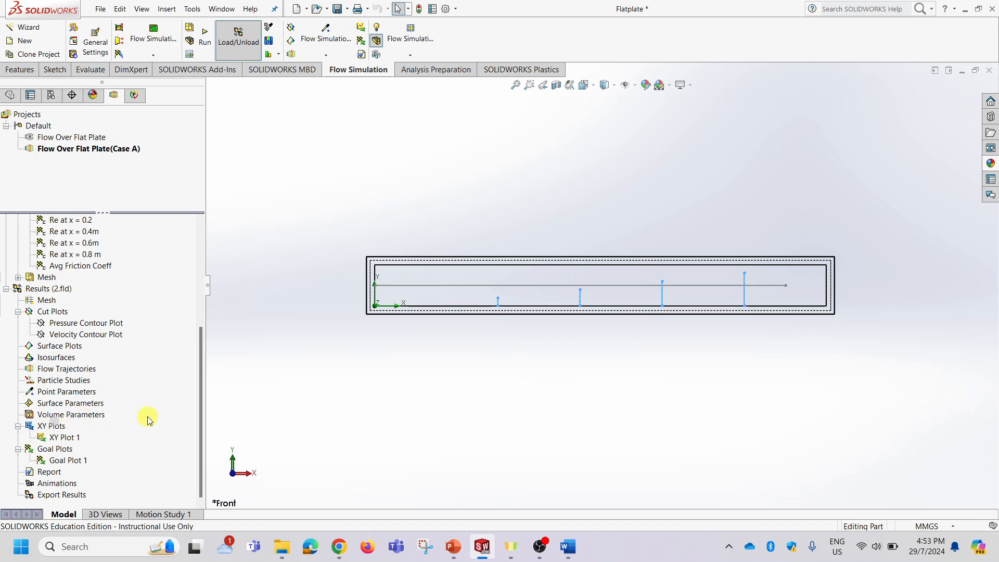
Edit the Case A XY Plot 1 and show its Velocity (X) curves against length for the four x locations
double_click(77, 439)
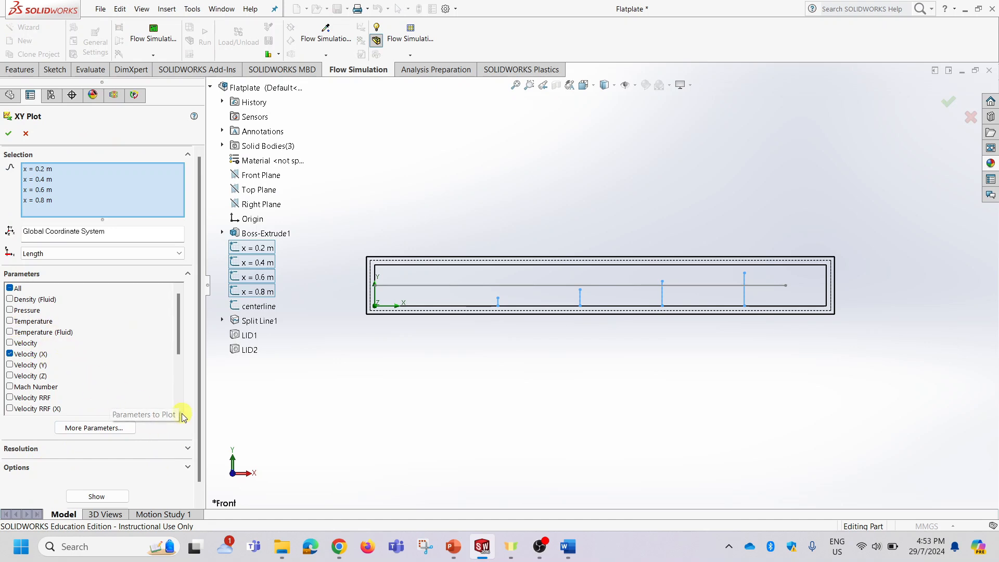
scroll(178, 408, "down", 3)
scroll(183, 448, "down", 1)
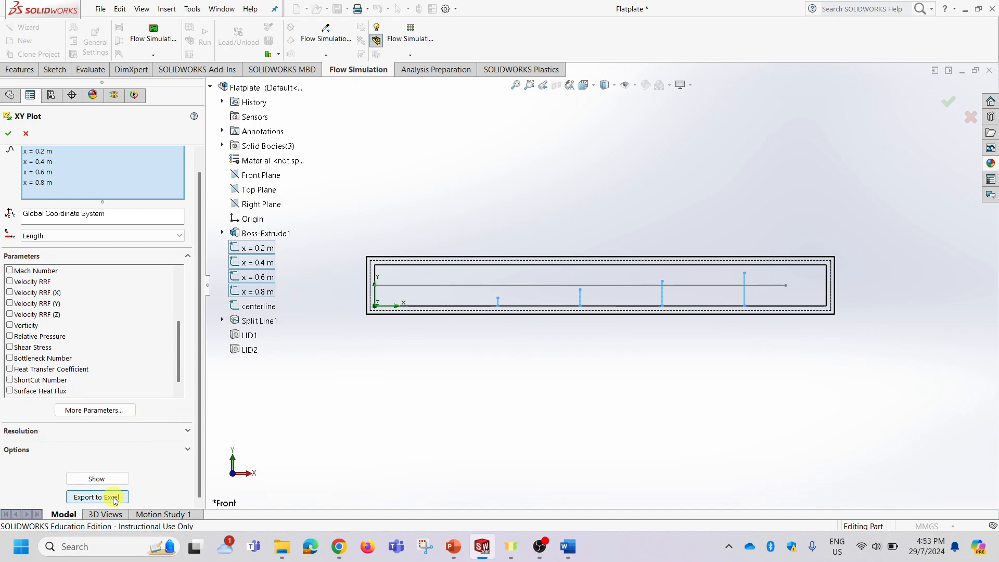
left_click(113, 480)
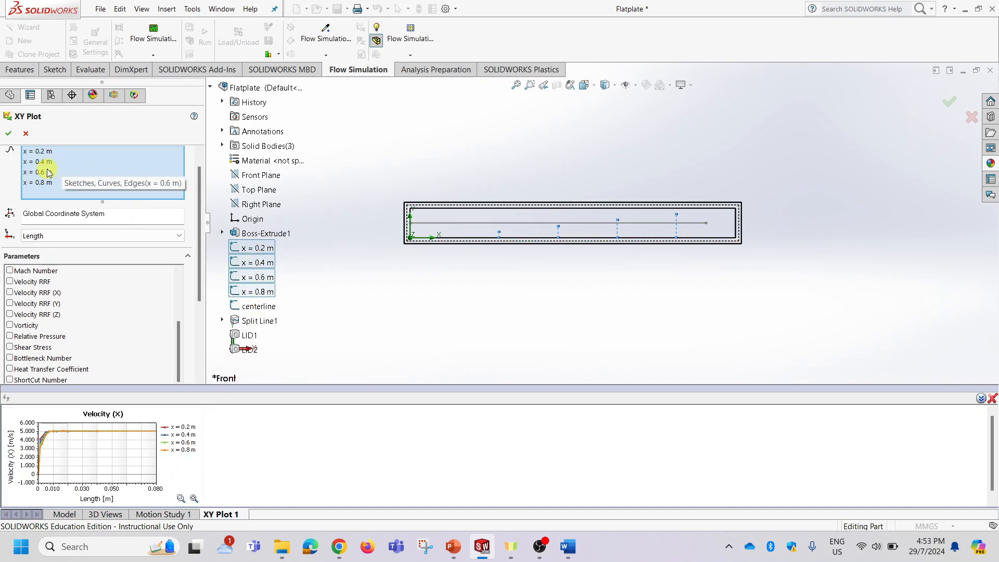
Remove the x = 0.2 m, 0.4 m and 0.8 m curves from the XY plot selection and accept the definition
left_click(46, 152)
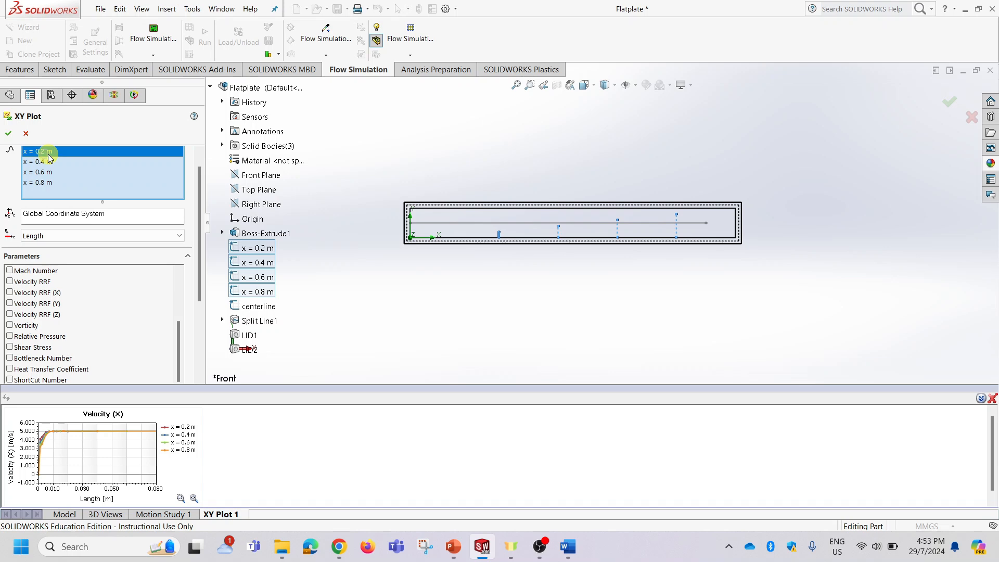
key("Delete")
left_click(46, 152)
key("Delete")
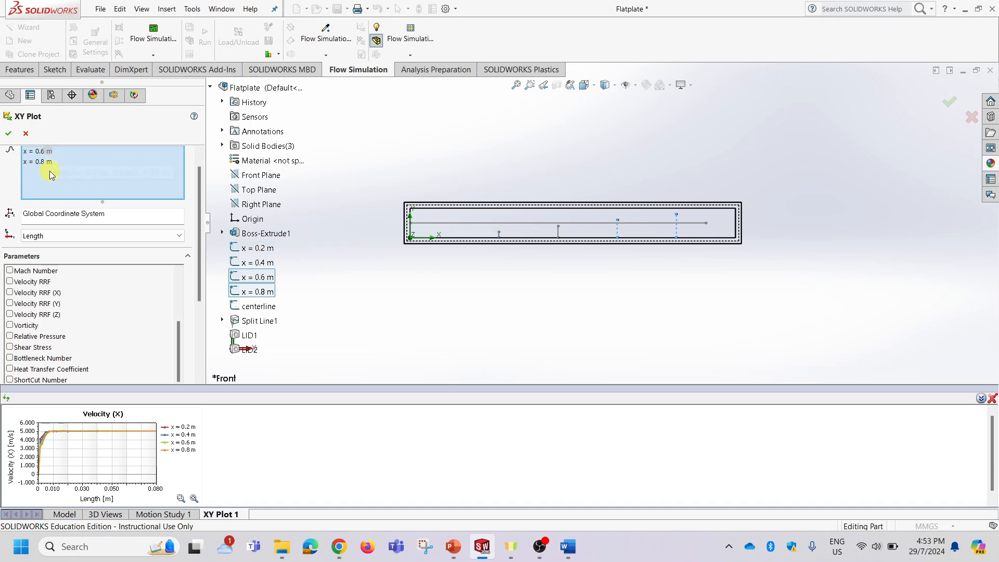
left_click(48, 164)
key("Delete")
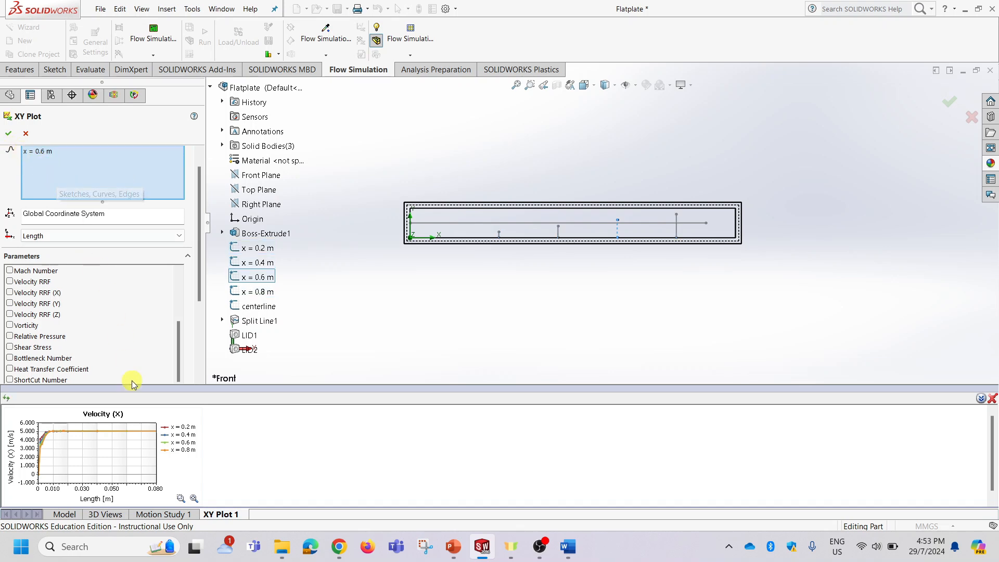
left_click(8, 135)
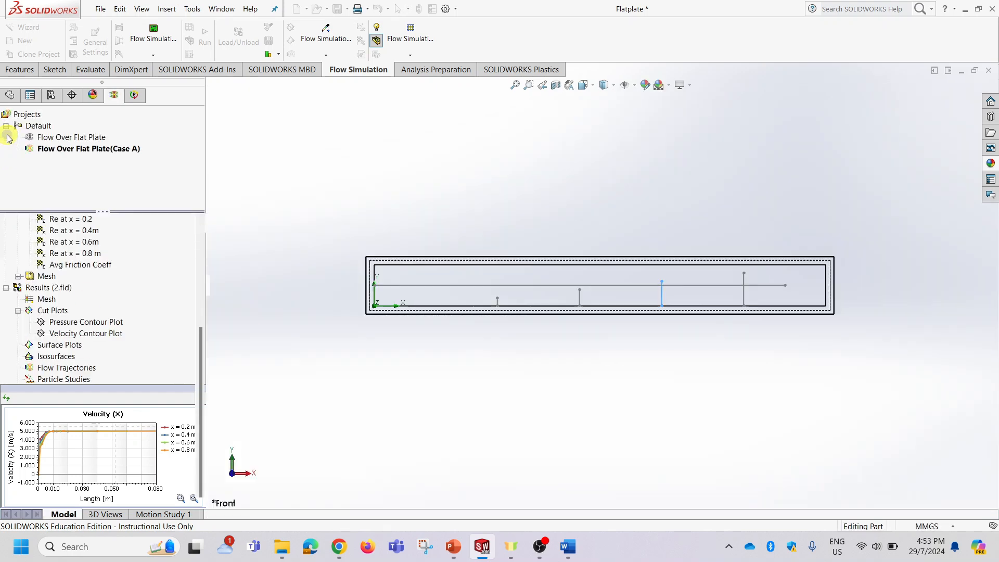
Reopen XY Plot 1 of Case A for editing and show the Velocity (X) curve for x = 0.6 m only
double_click(63, 439)
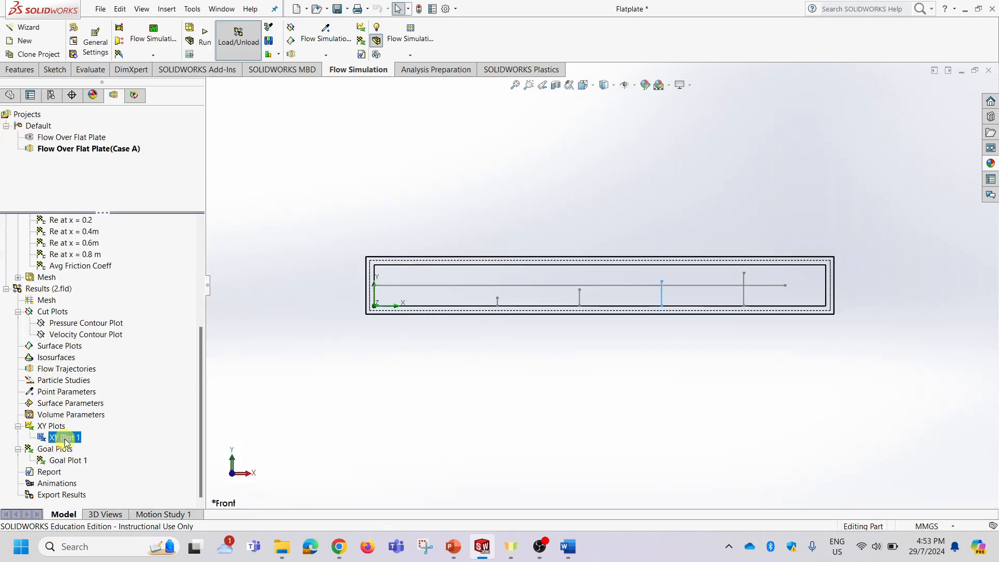
scroll(106, 395, "down", 3)
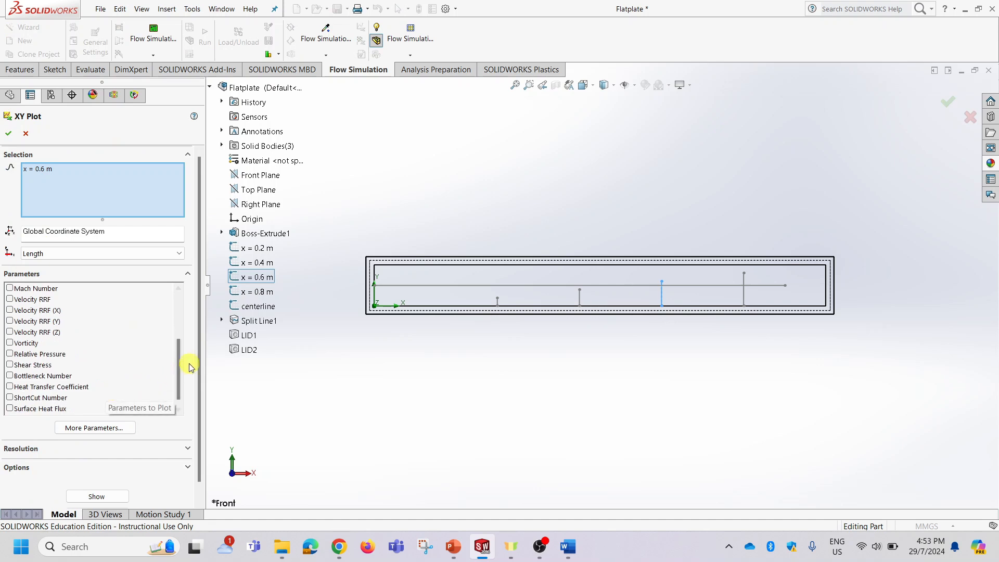
scroll(201, 349, "down", 1)
left_click(124, 480)
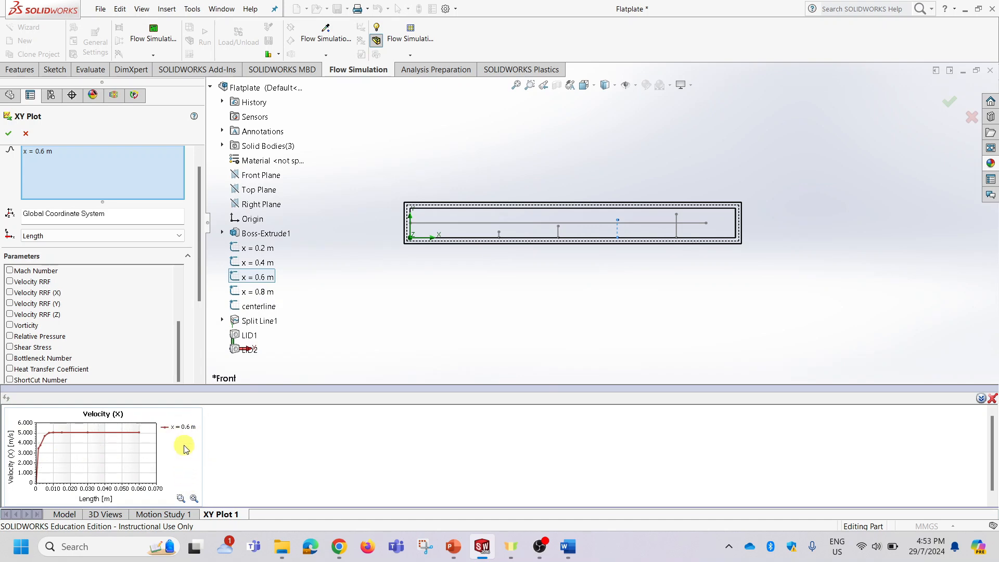
Export the x = 0.6 m XY plot to Excel, maximise the exported workbook and display its Plot Data sheet
left_click_drag(201, 286, 199, 373)
left_click(115, 372)
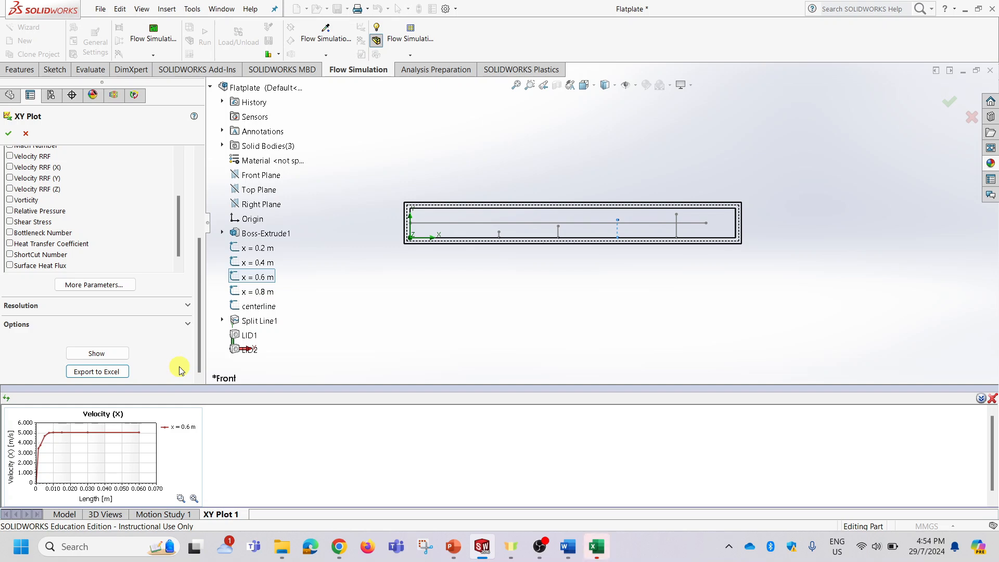
left_click(596, 546)
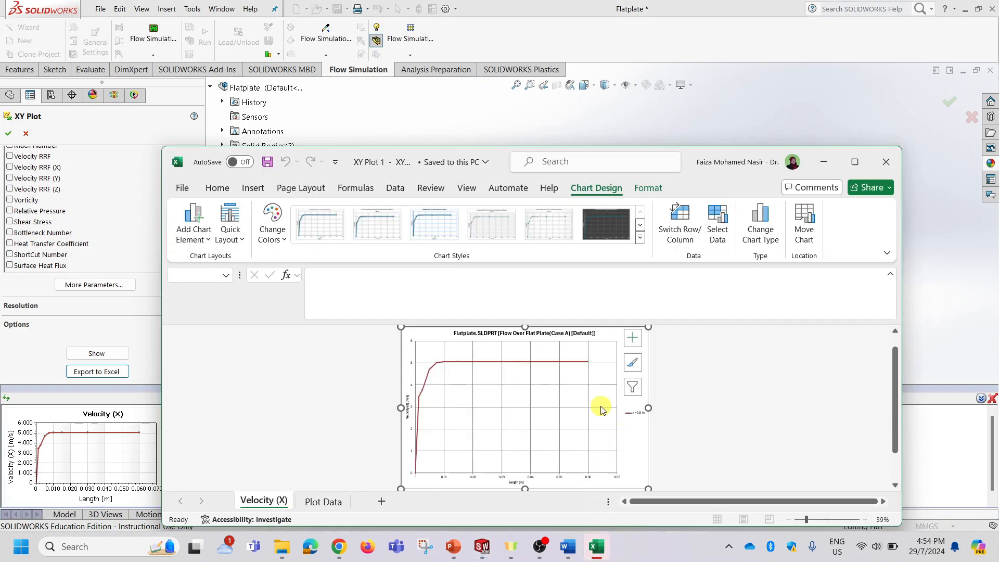
left_click(854, 161)
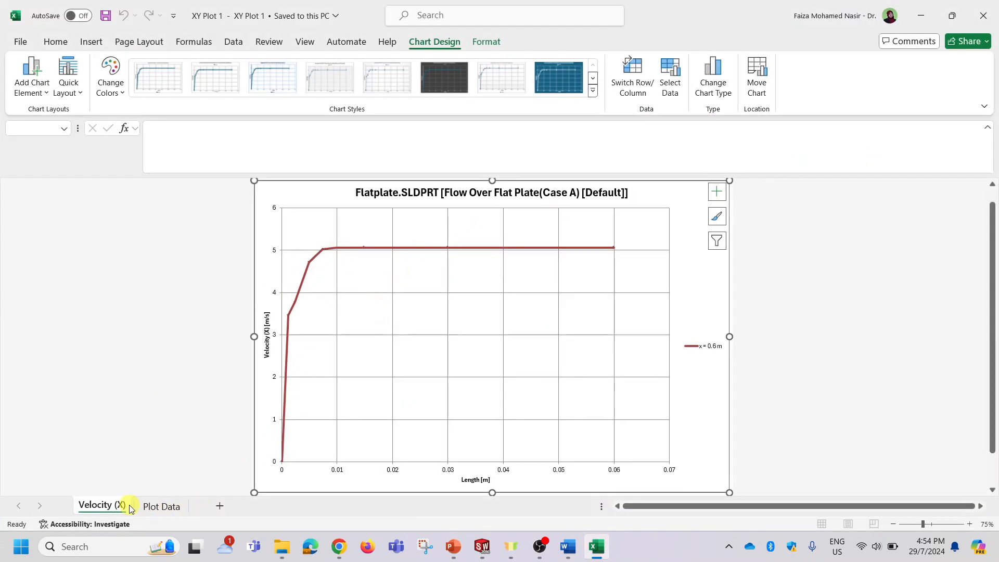
left_click(162, 506)
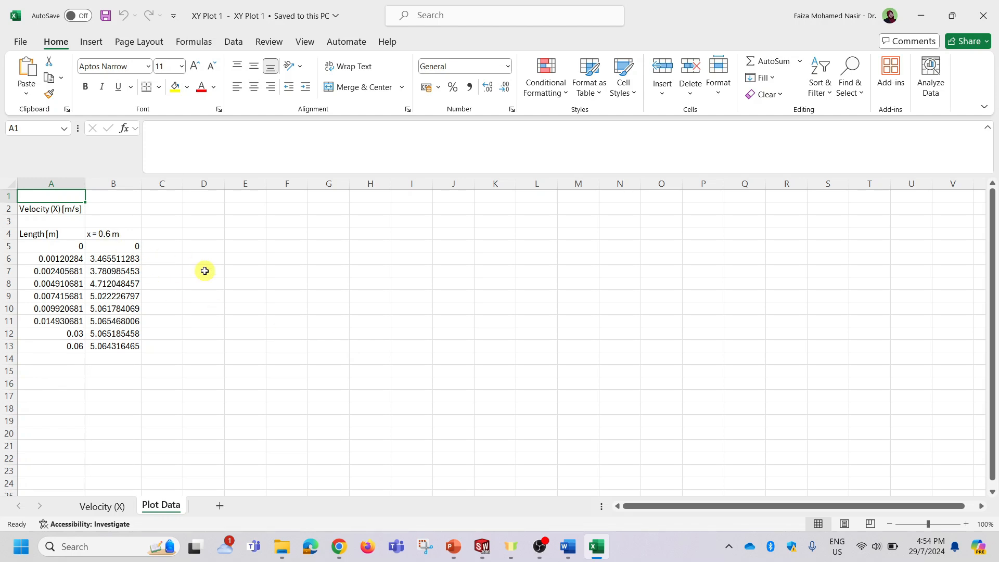
Create a new blank workbook for the comparison and dismiss the mail notification
left_click(20, 42)
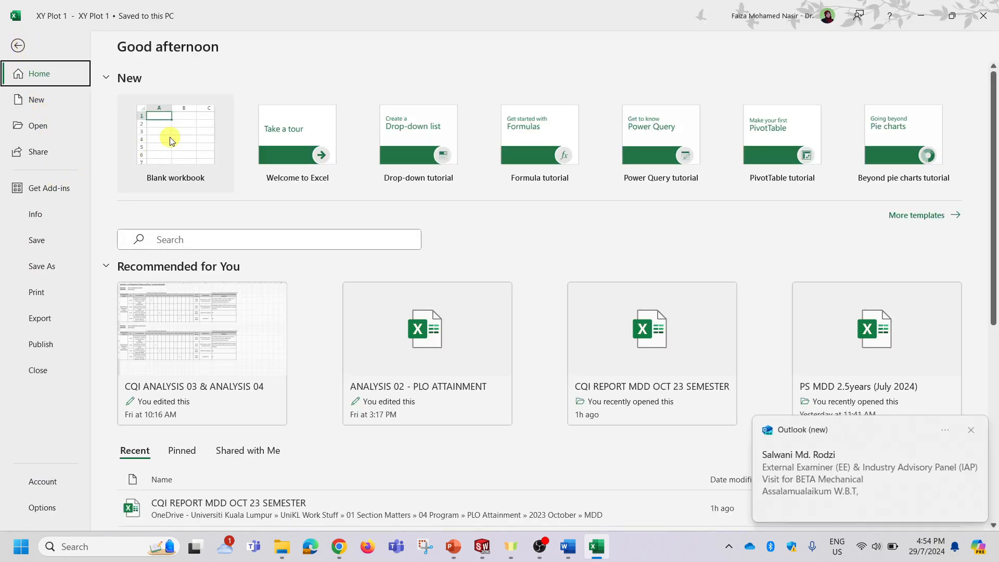
left_click(168, 139)
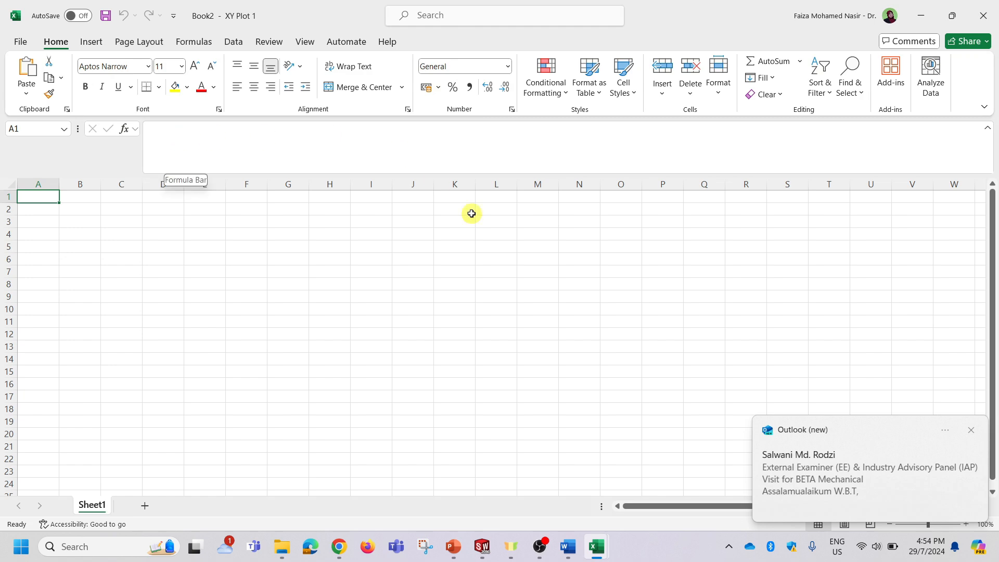
left_click(971, 430)
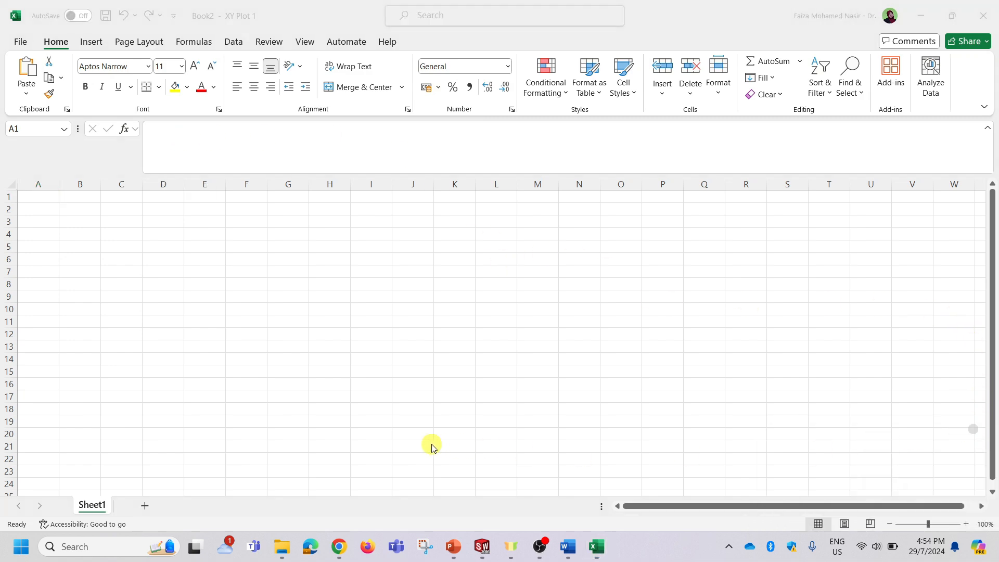
Open the Velocity (X) workbook from folder 1 of Practical 2 in File Explorer, closing Goal Plot 1, and maximise it
left_click(285, 556)
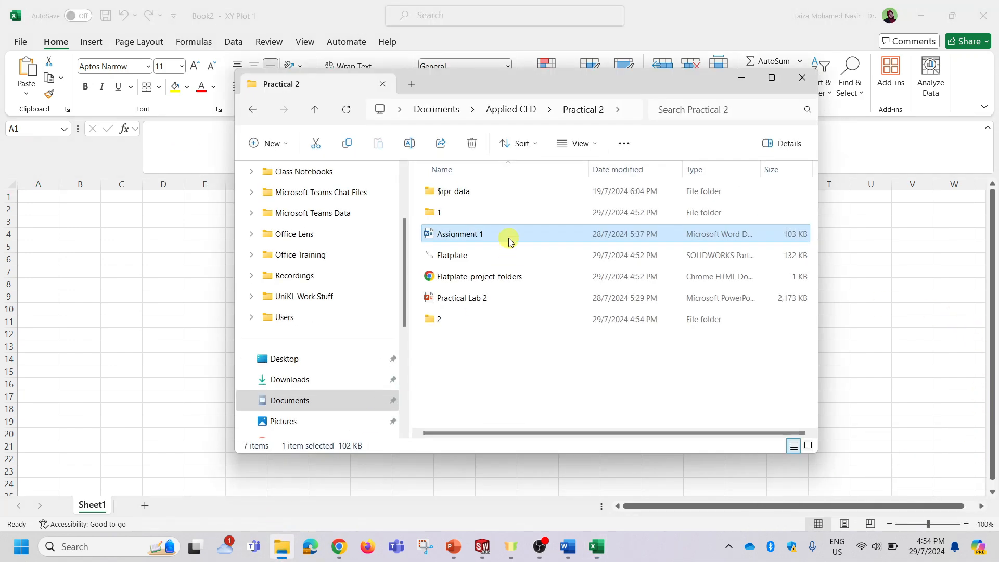
double_click(445, 216)
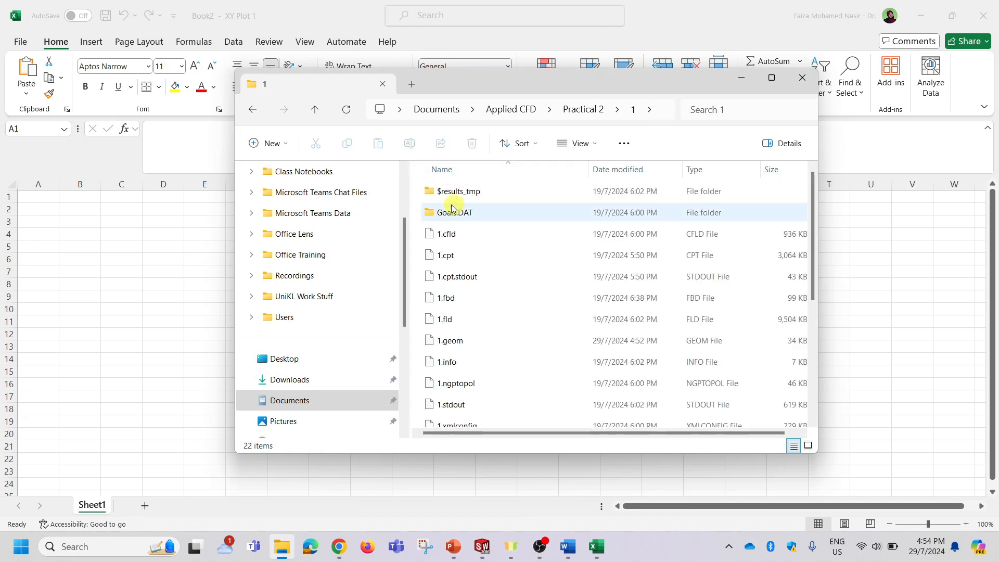
scroll(491, 335, "down", 3)
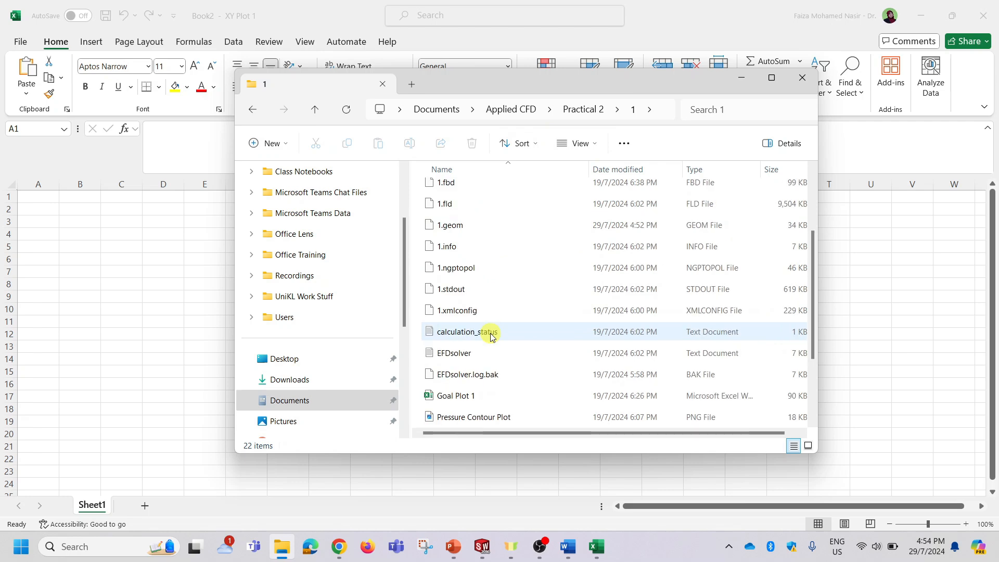
double_click(476, 331)
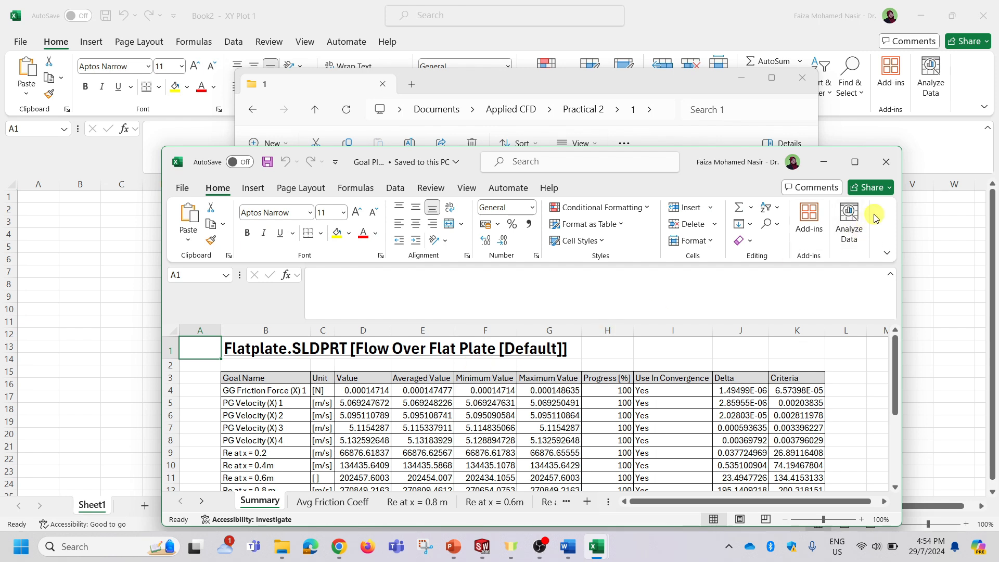
left_click(891, 164)
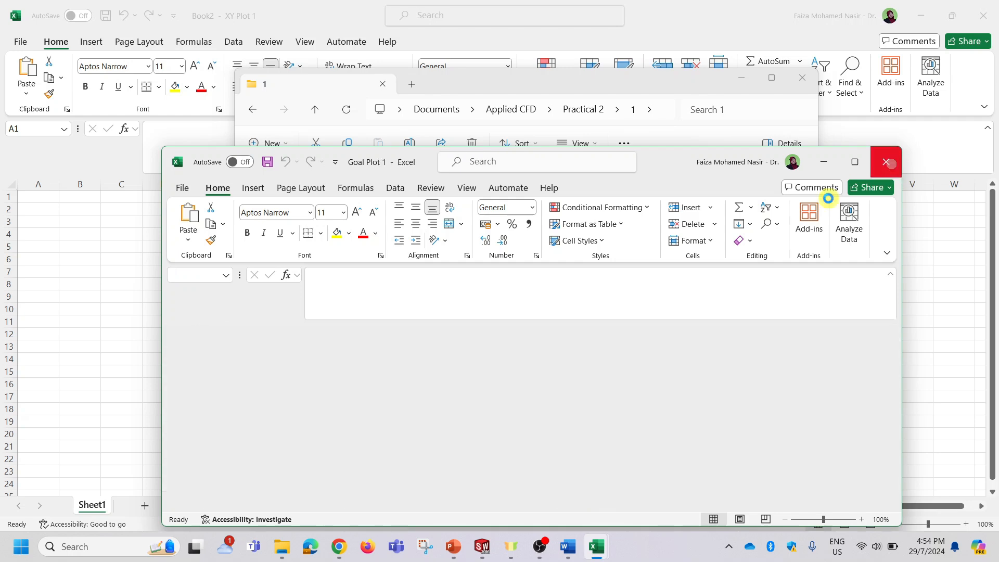
left_click(455, 419)
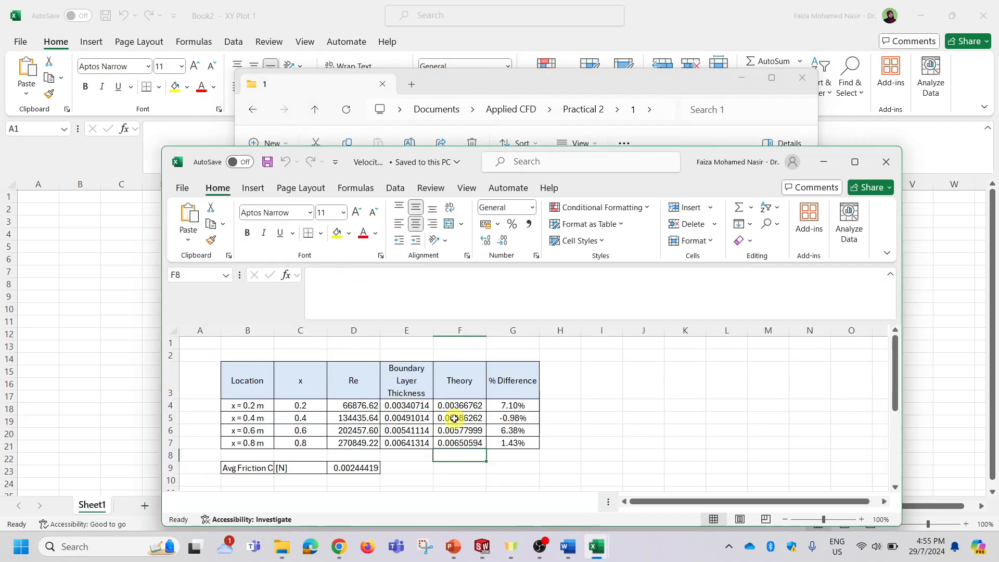
left_click(855, 163)
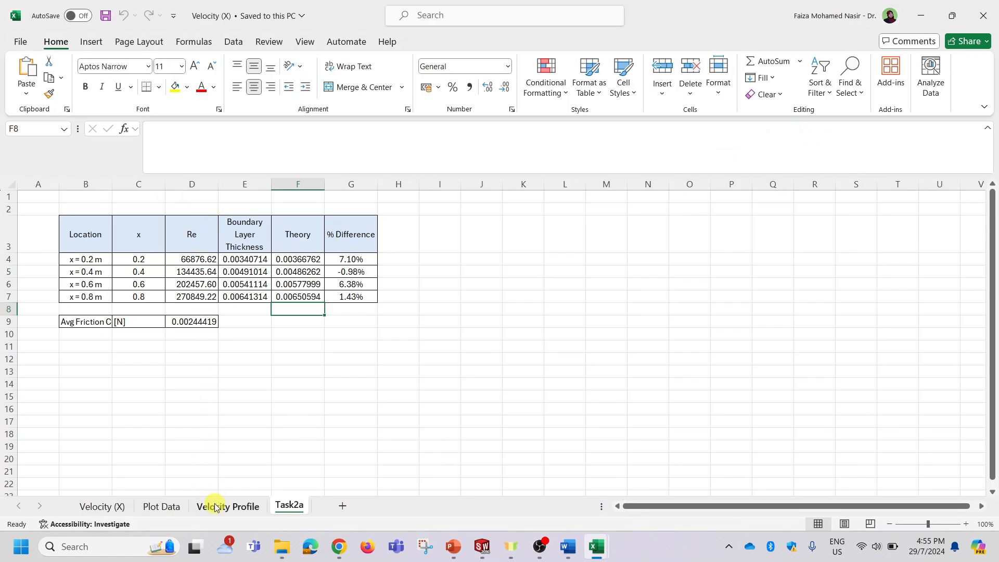
Examine the Velocity (X) chart and the x = 0.6 m table on the Plot Data sheet of the original case
left_click(114, 507)
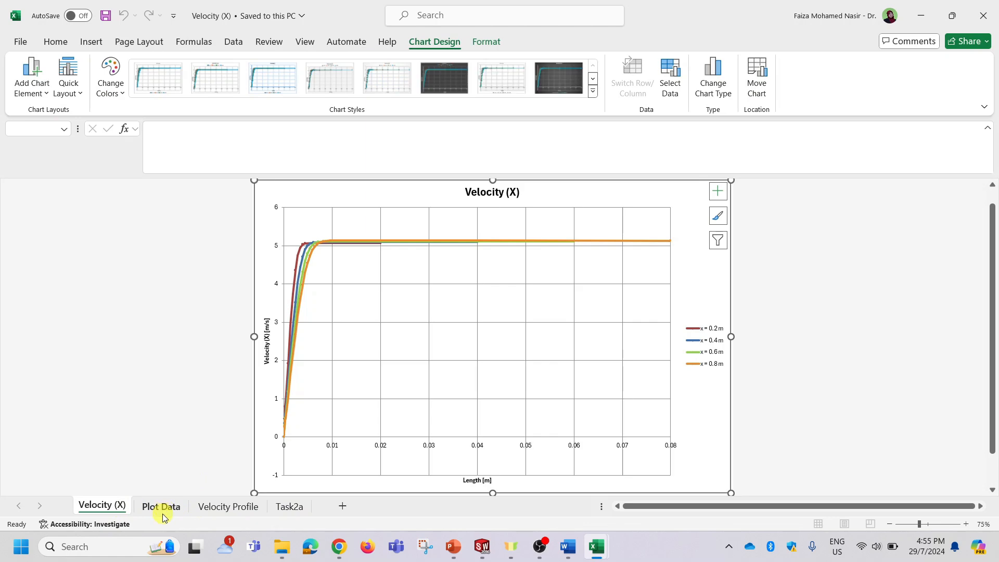
left_click(162, 507)
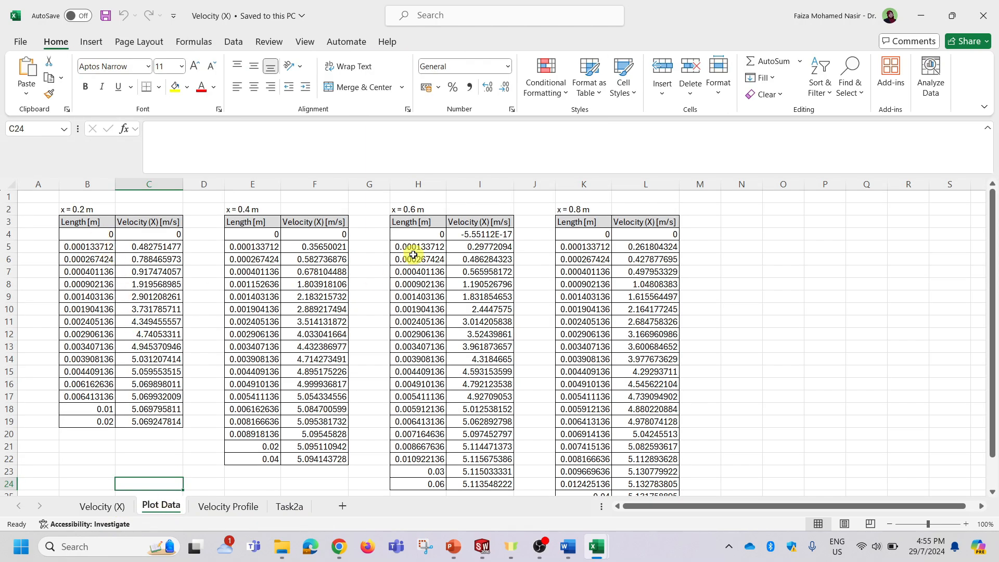
left_click_drag(415, 209, 463, 293)
left_click(532, 345)
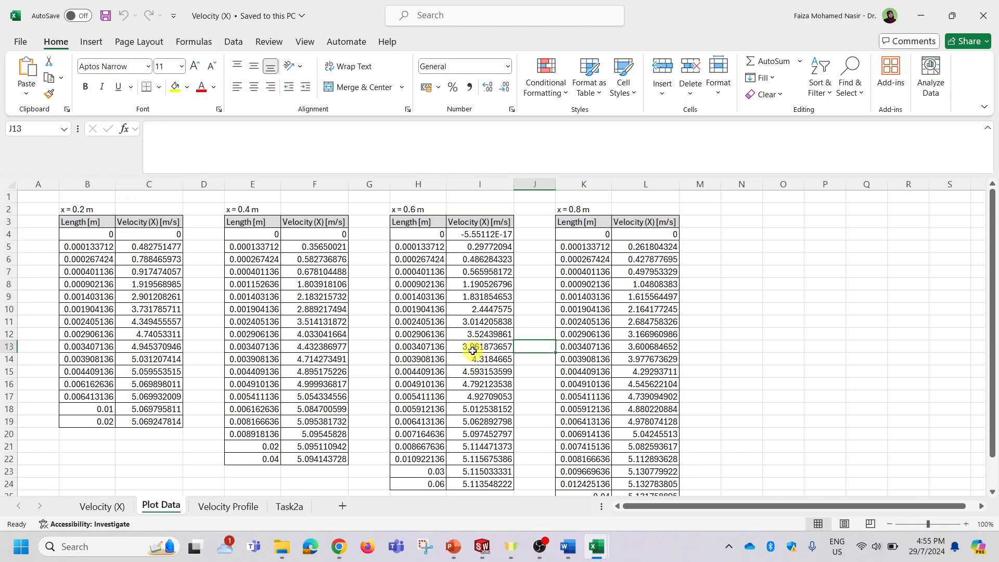
scroll(530, 346, "down", 1)
left_click(537, 343)
scroll(479, 324, "up", 3)
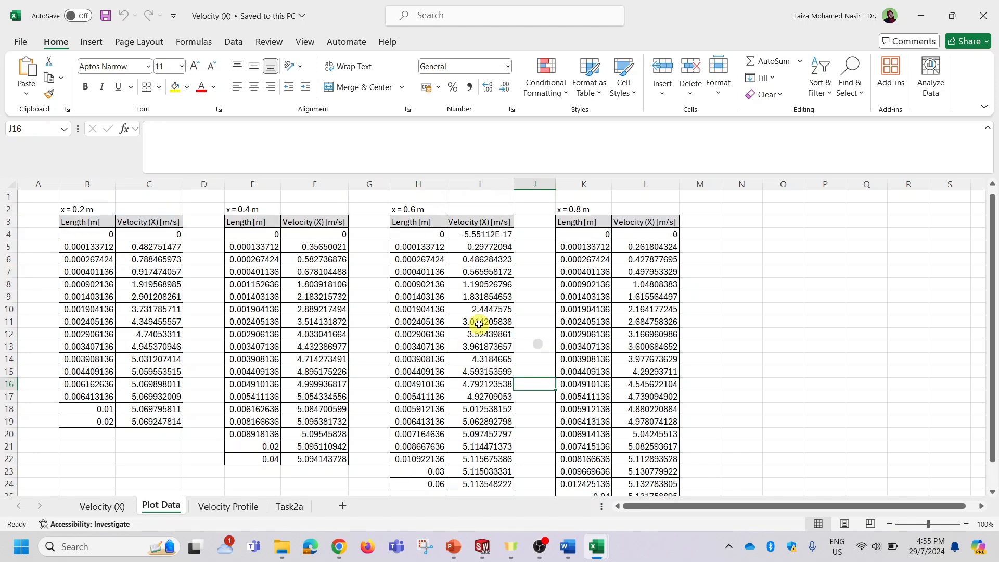
left_click(429, 211)
left_click(458, 258)
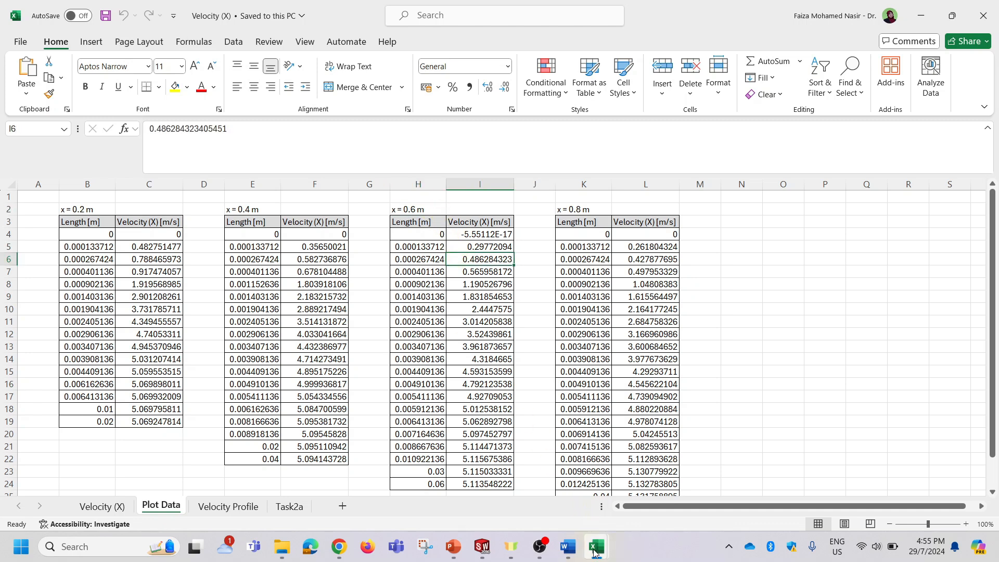
Switch to the blank Book2 workbook and rename Sheet1 as "Velocity Profile at x = 0.2m"
mouse_move(596, 553)
left_click(591, 479)
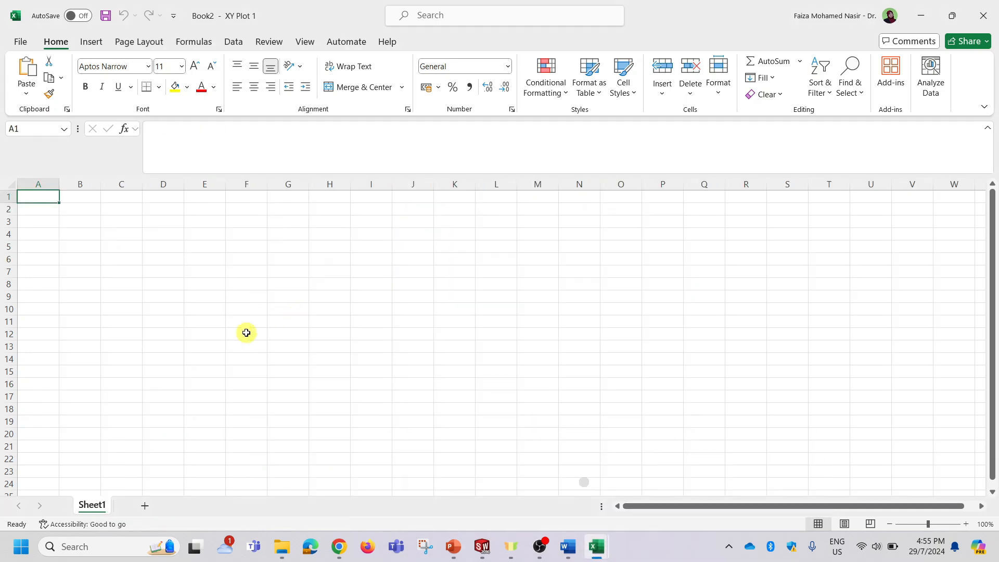
double_click(93, 505)
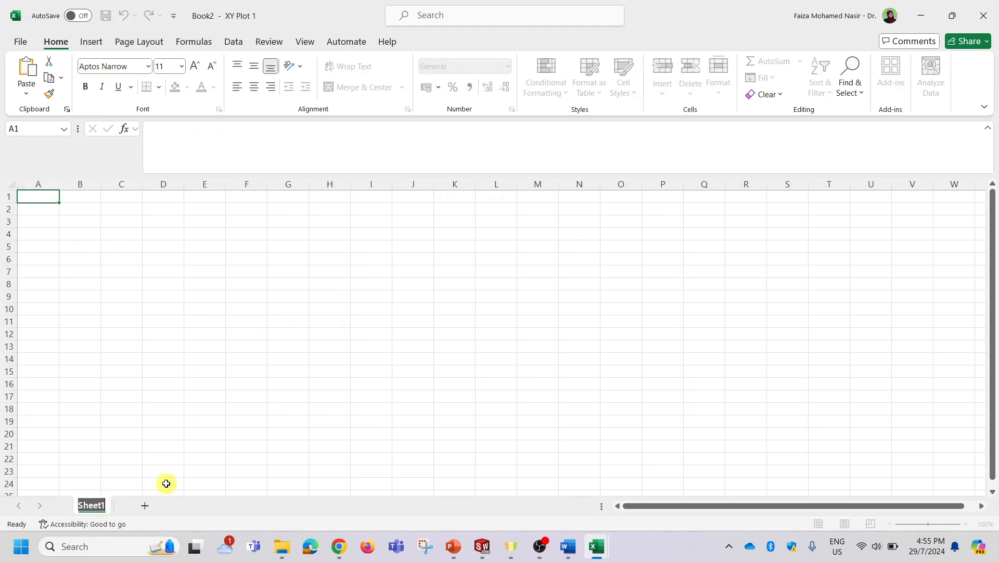
type("Velocity Profile at x = 0.2m")
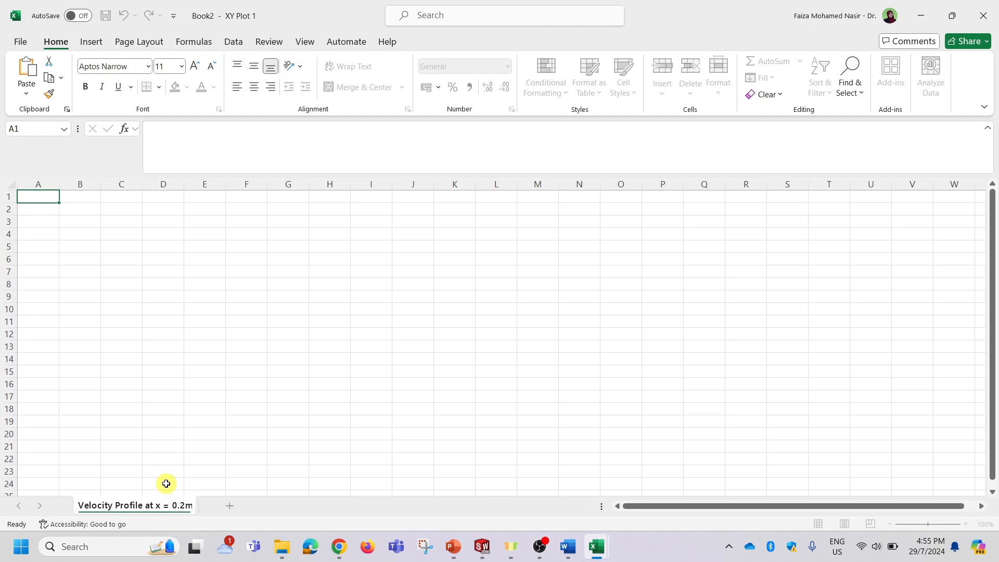
left_click(147, 460)
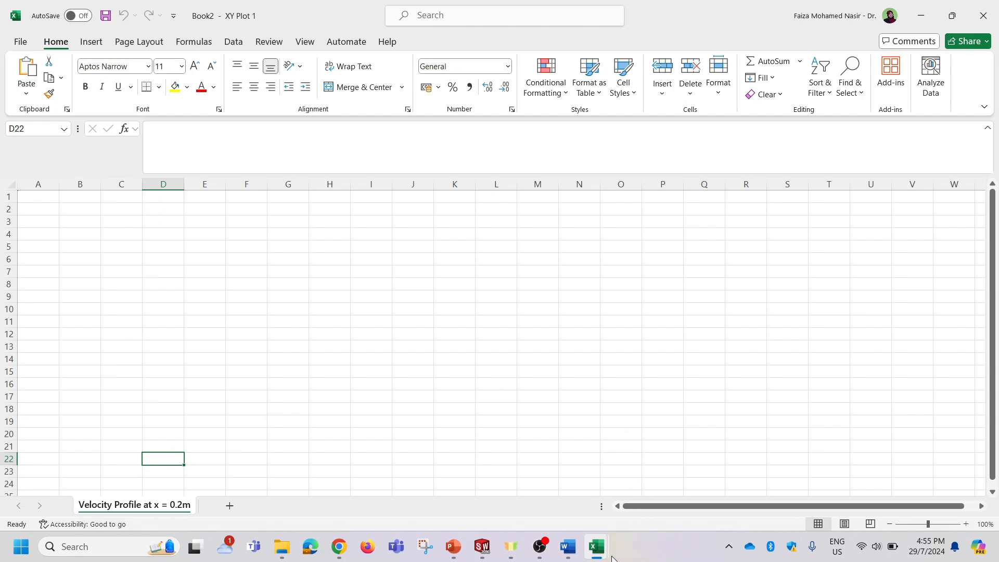
Copy the x = 0.6 m table (H2:I24) from the Velocity (X) workbook's Plot Data sheet and paste it at B3 in Book2
mouse_move(603, 550)
left_click(702, 499)
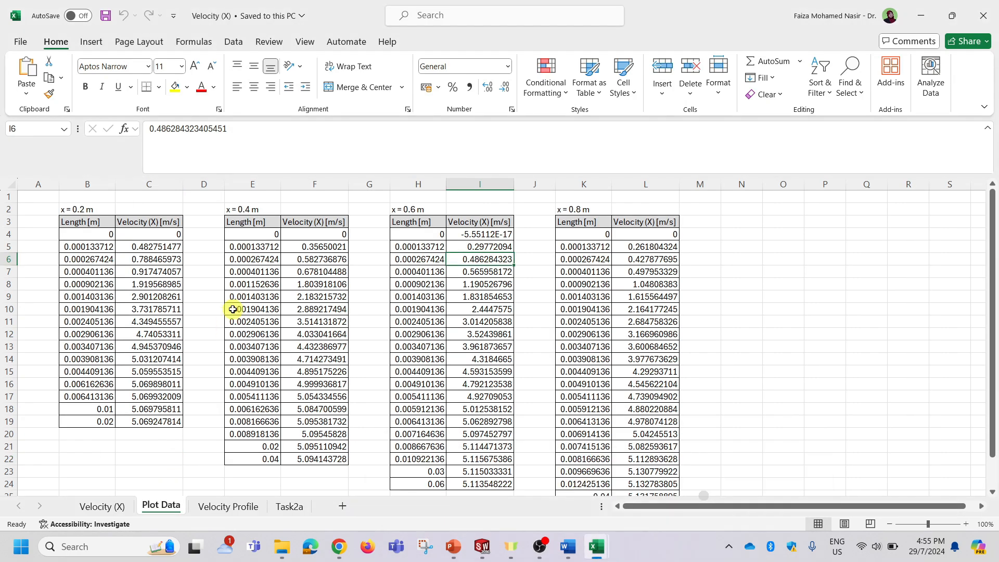
left_click(413, 208)
scroll(476, 291, "down", 2)
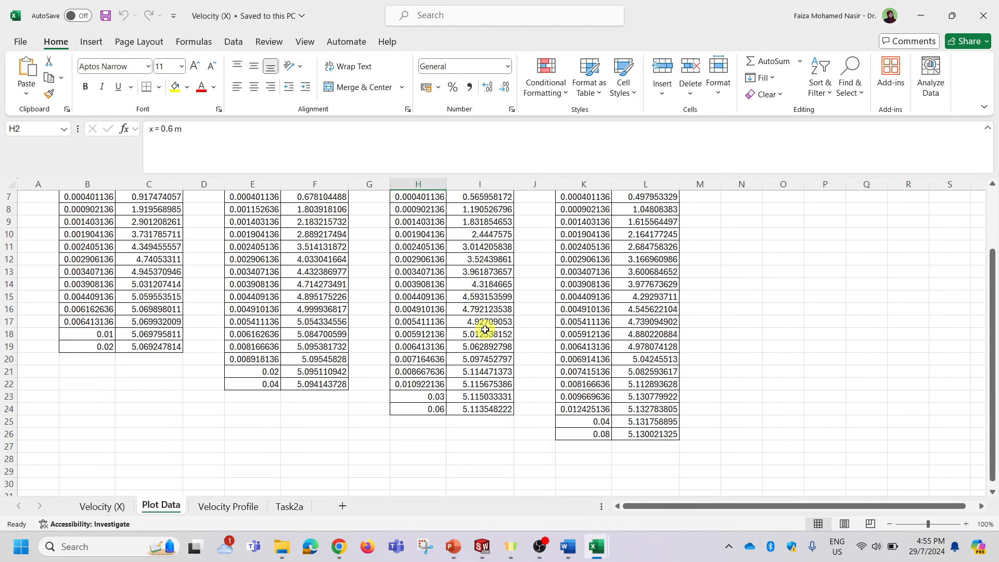
left_click(497, 409, "shift")
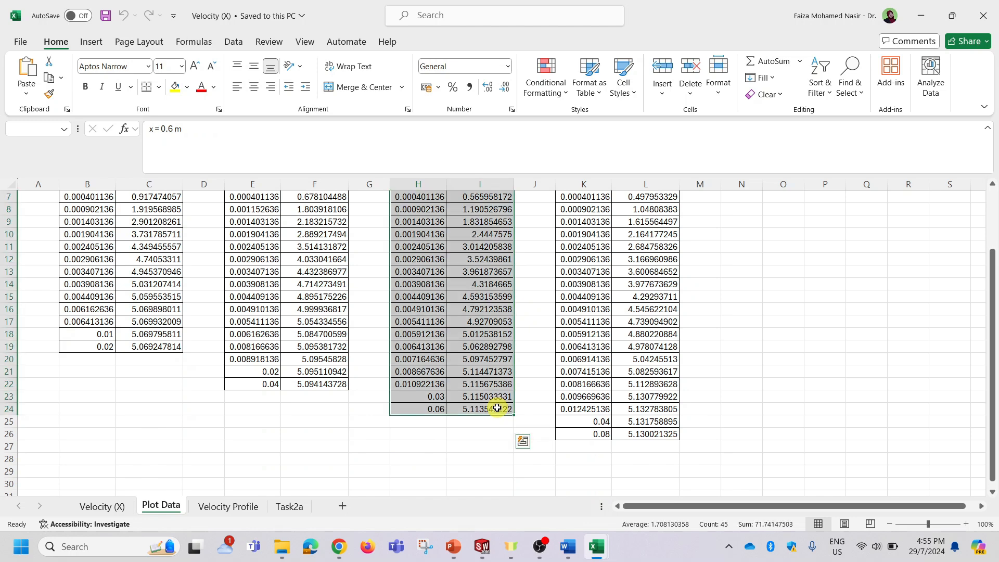
key("ctrl+c")
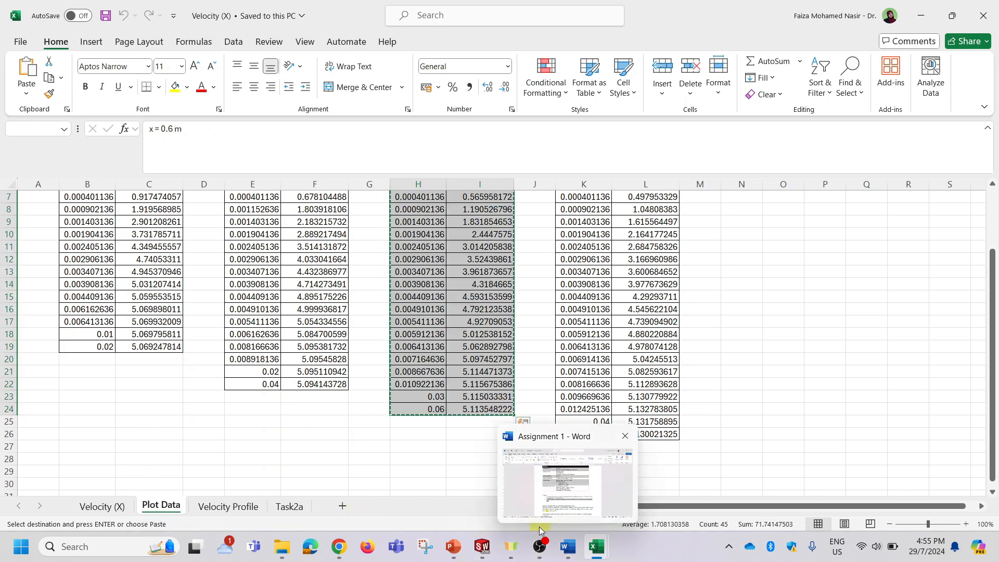
mouse_move(597, 550)
left_click(580, 499)
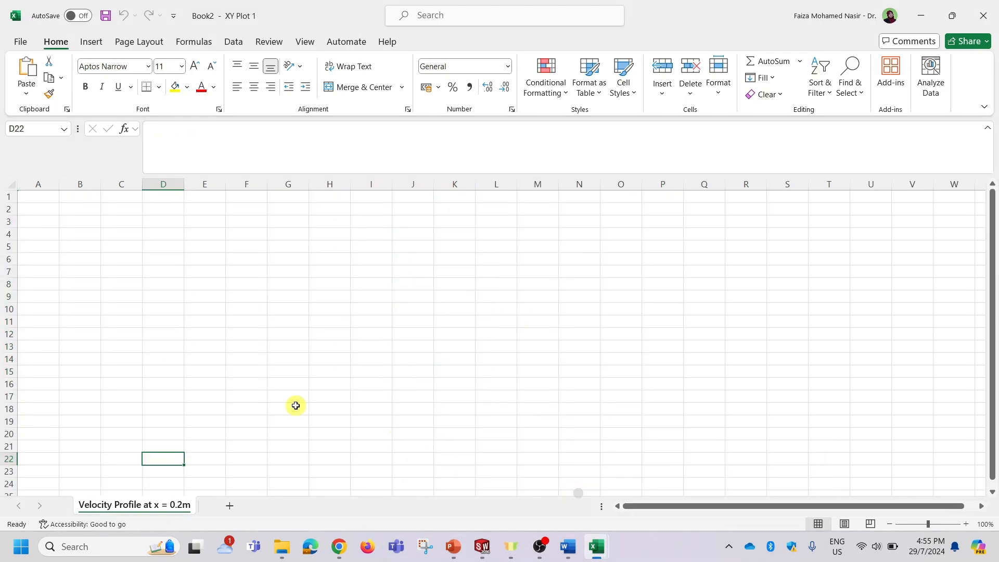
left_click(90, 219)
key("ctrl+v")
left_click(191, 223)
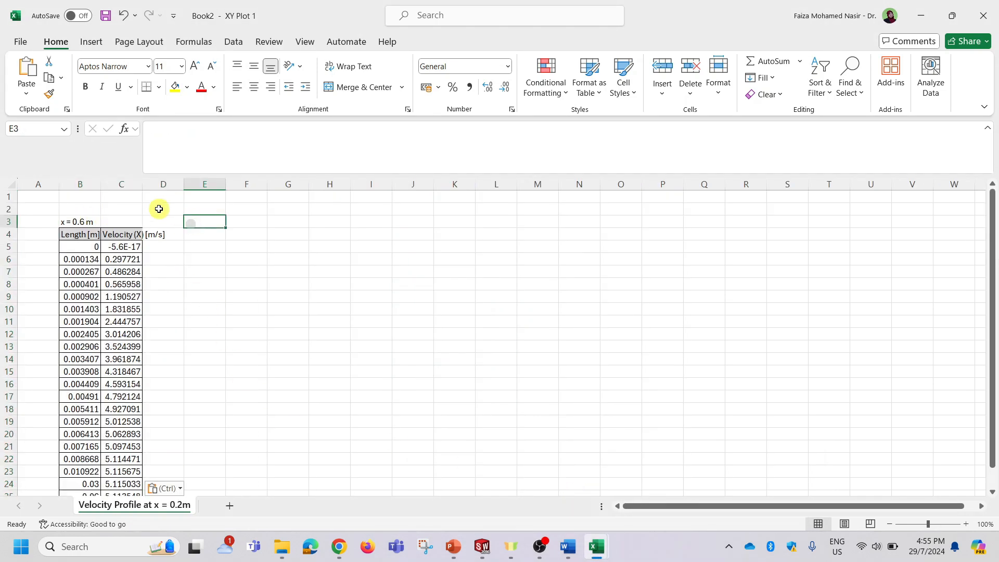
Move the Length column from column B to column D, so that it follows the Velocity (X) column
left_click(95, 185)
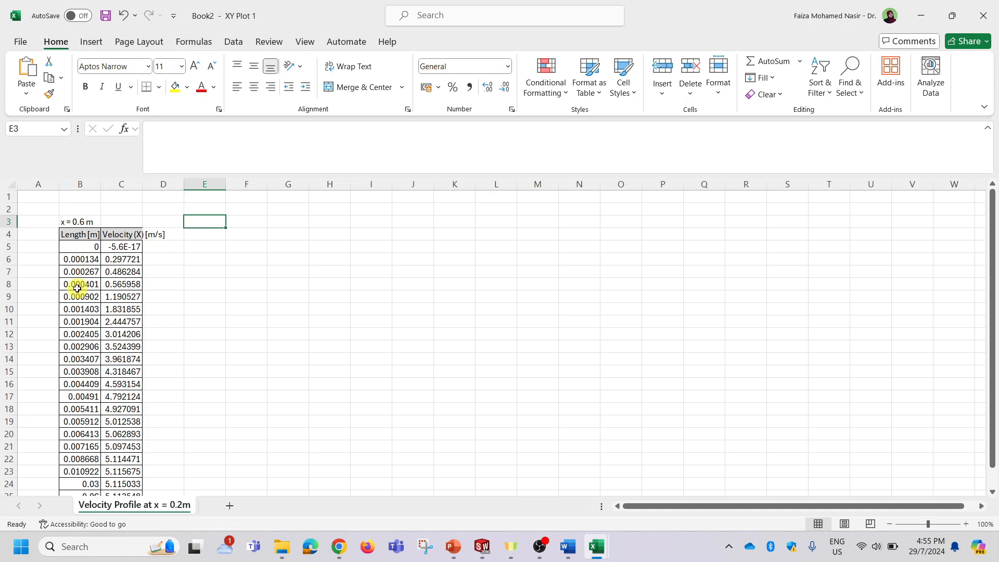
left_click(79, 185)
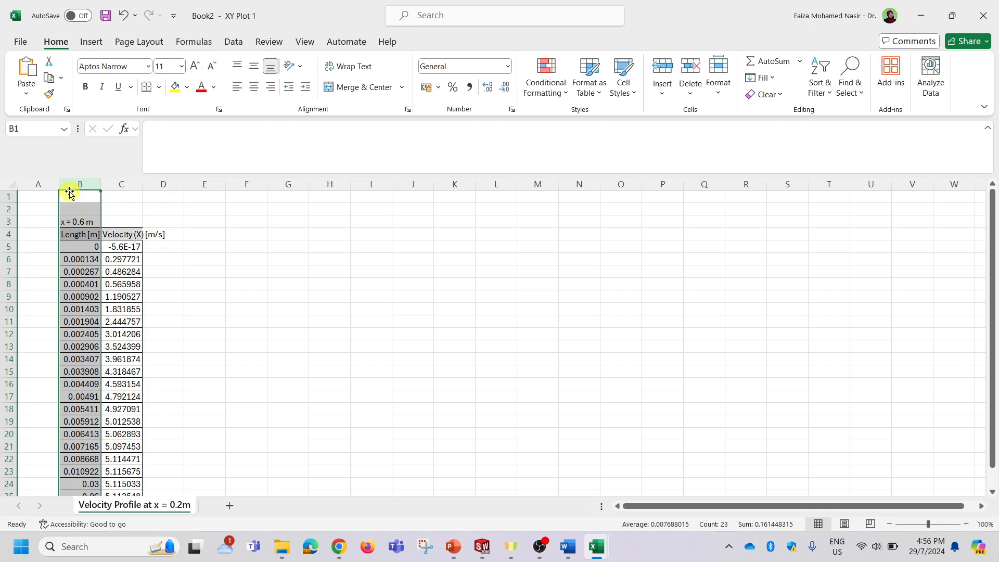
left_click_drag(69, 193, 163, 194)
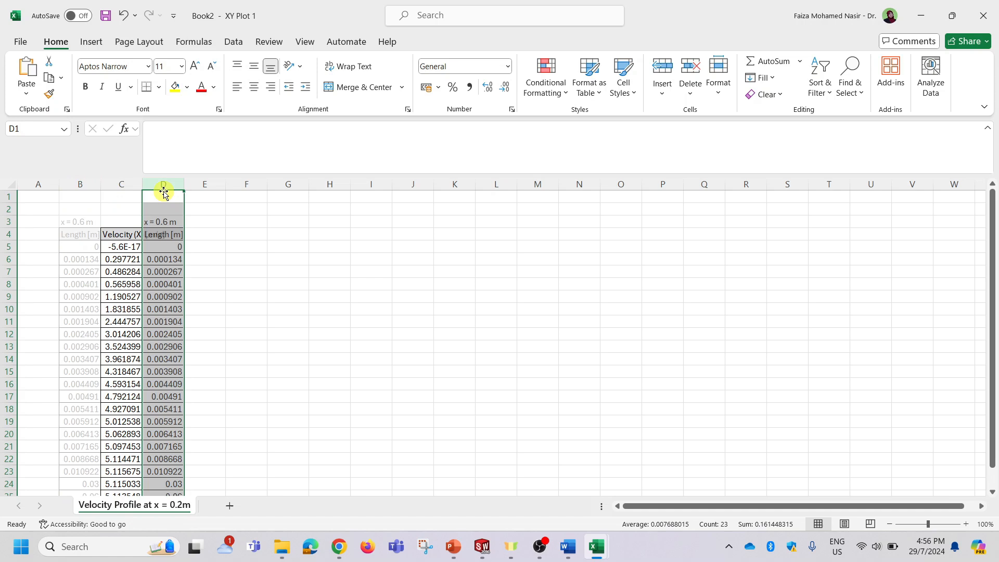
left_click(247, 193)
Label the pasted table "BASE CASE" in cell C2
left_click(112, 209)
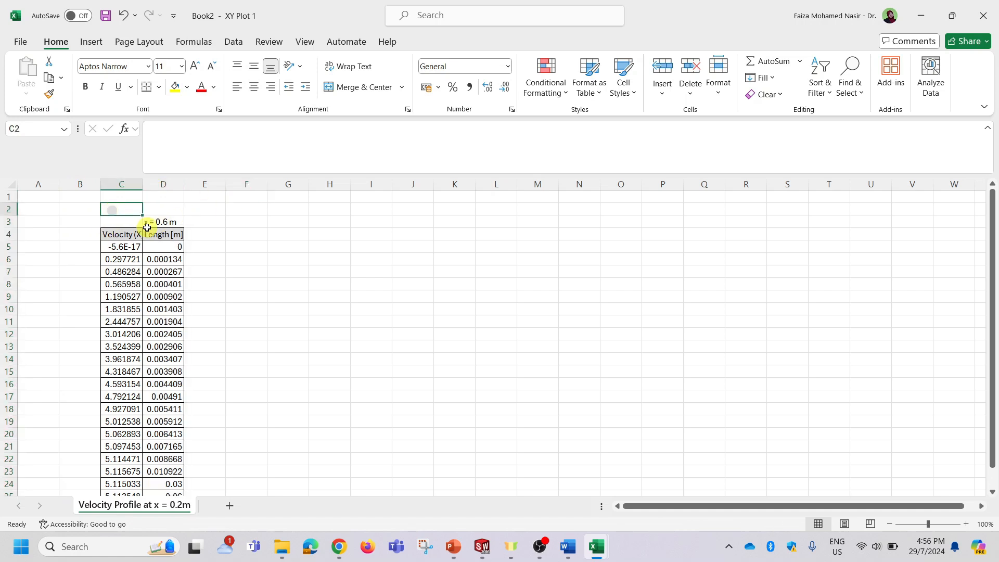
type("ba")
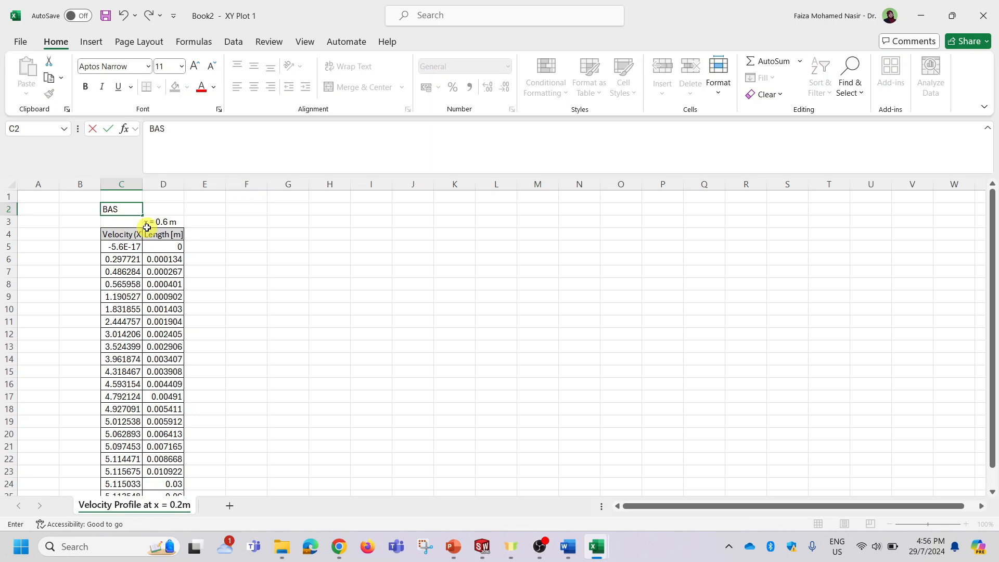
type("SE CASE")
key("Return")
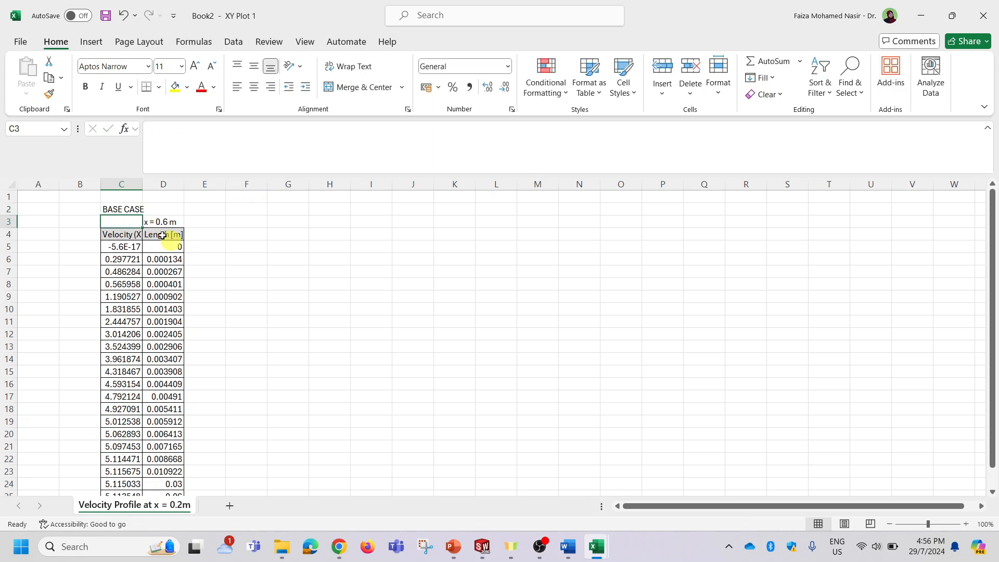
left_click(231, 267)
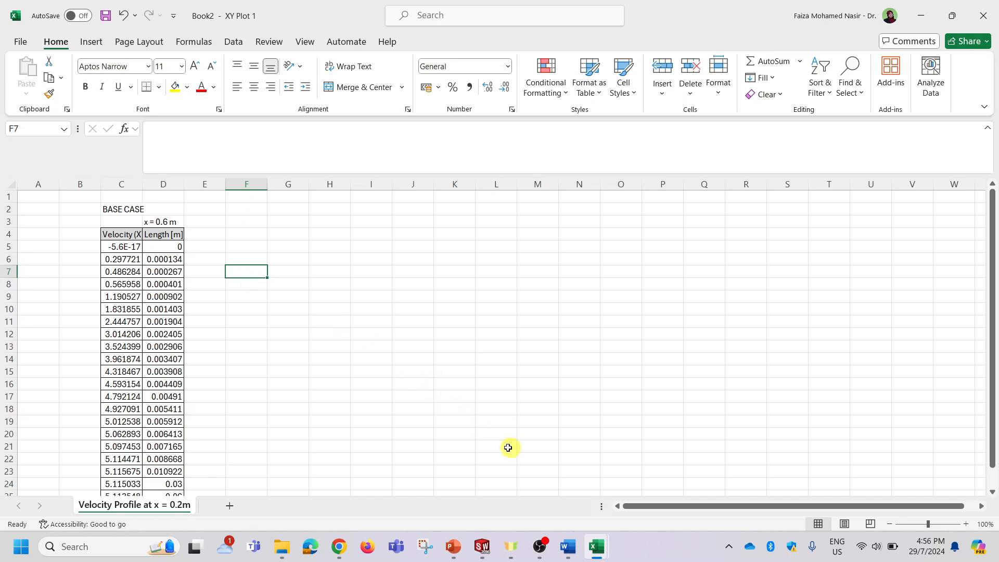
Check the exported XY Plot 1 data and the mesh refinement table on slide 18 of the Practical Lab 2 presentation
mouse_move(582, 544)
left_click(460, 501)
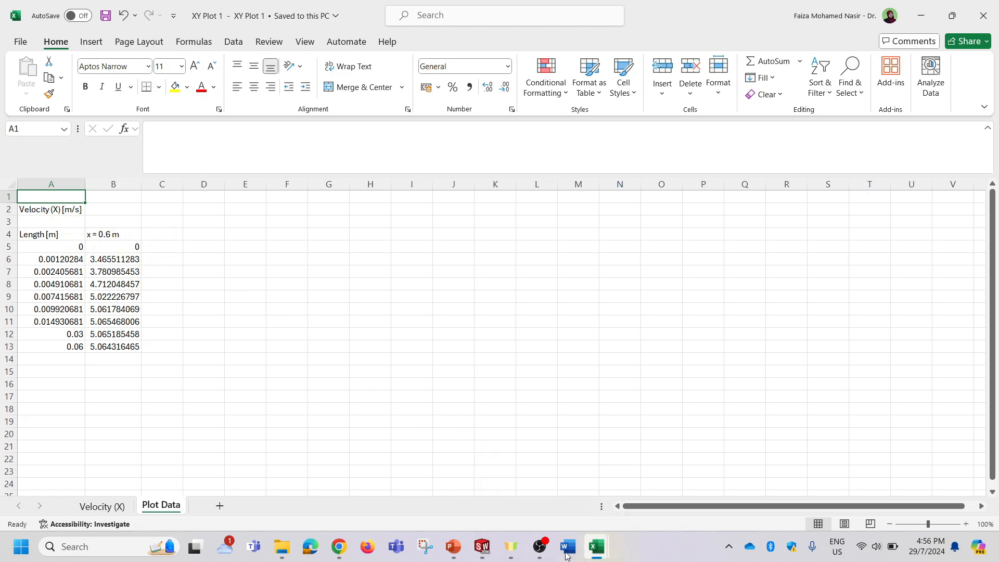
left_click(482, 546)
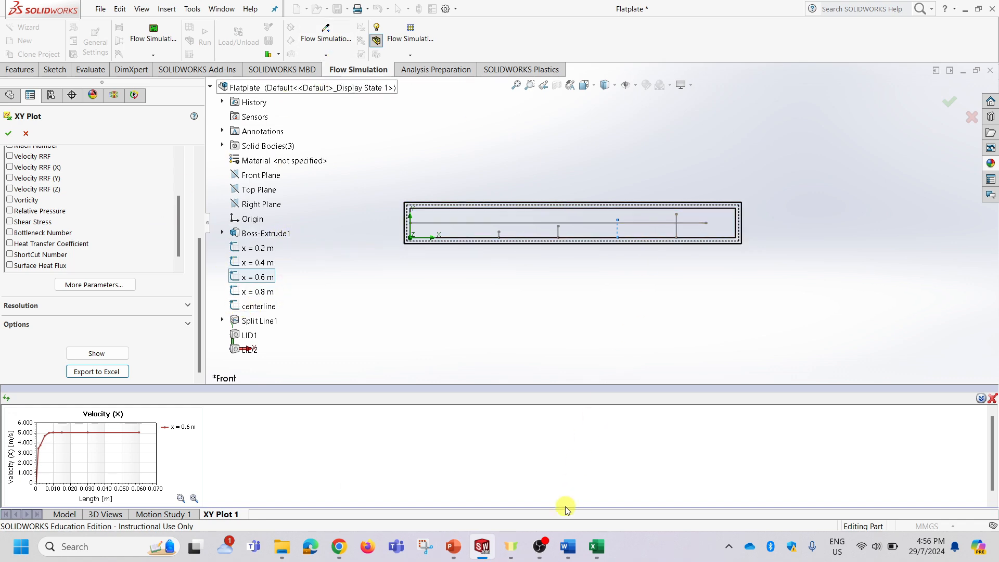
left_click(453, 546)
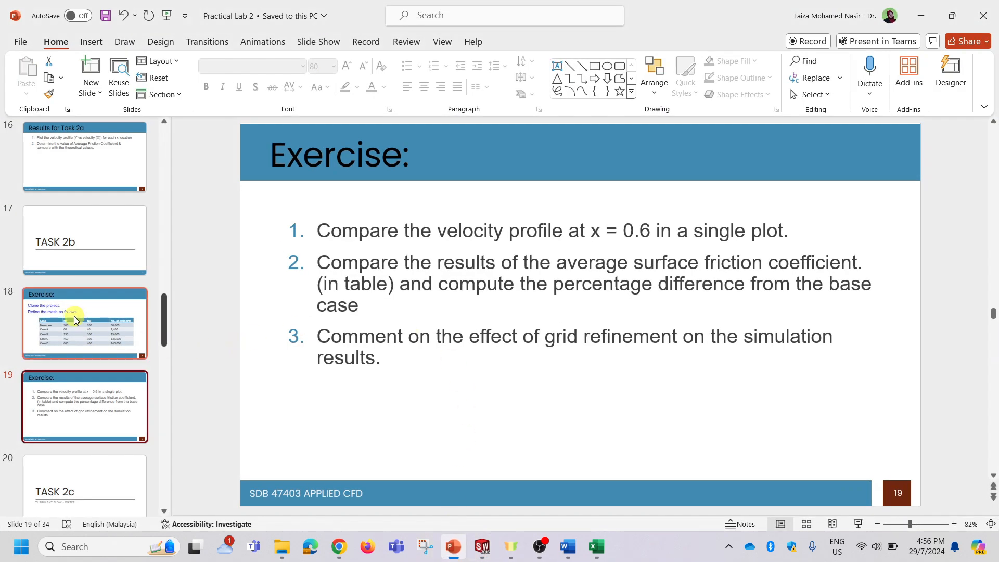
left_click(75, 319)
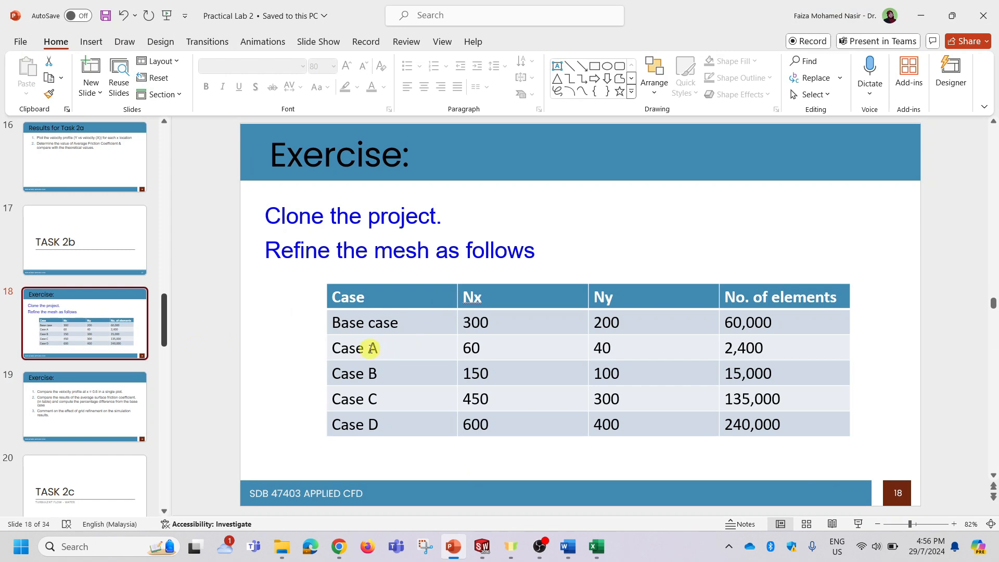
left_click(920, 16)
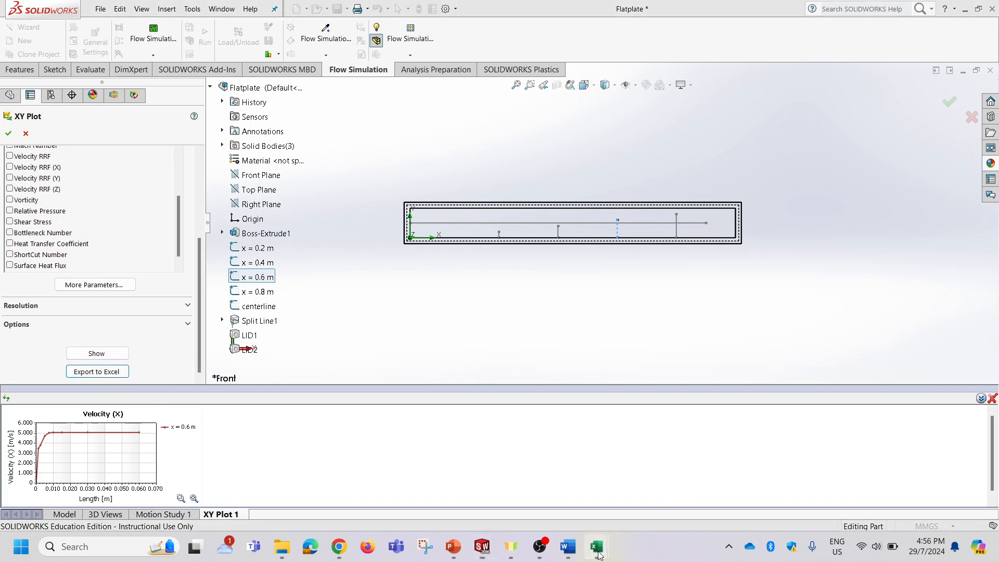
Copy the x = 0.6 m velocity data (A2:B13) from the XY Plot 1 workbook and paste it at F3 in Book2
mouse_move(593, 552)
left_click(477, 474)
left_click_drag(63, 214, 108, 341)
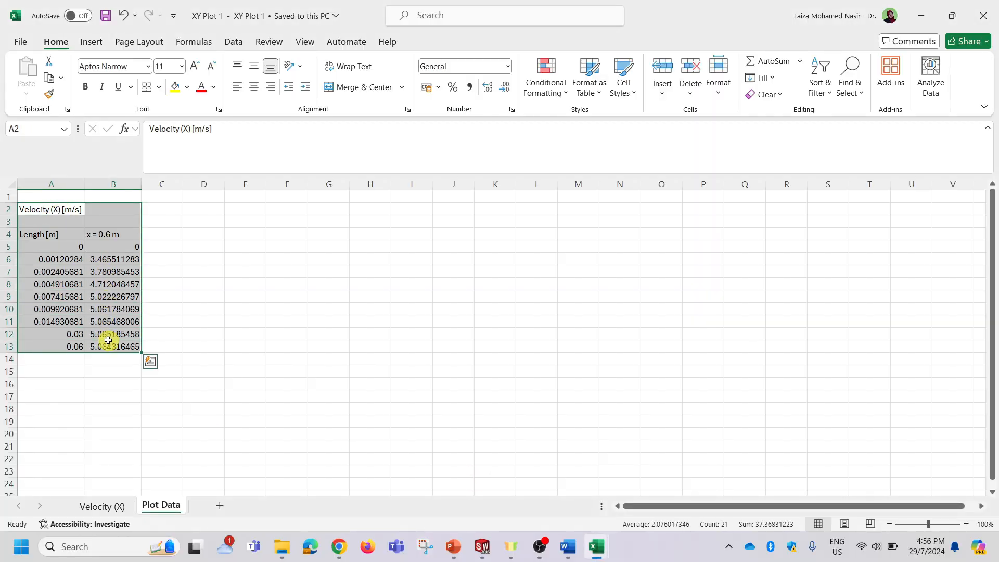
key("ctrl+c")
mouse_move(586, 559)
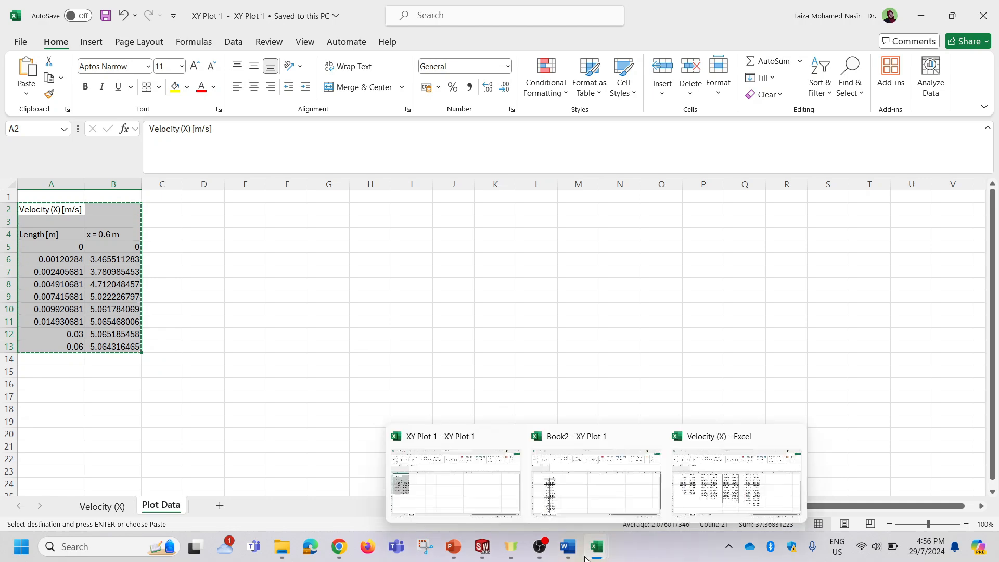
left_click(587, 482)
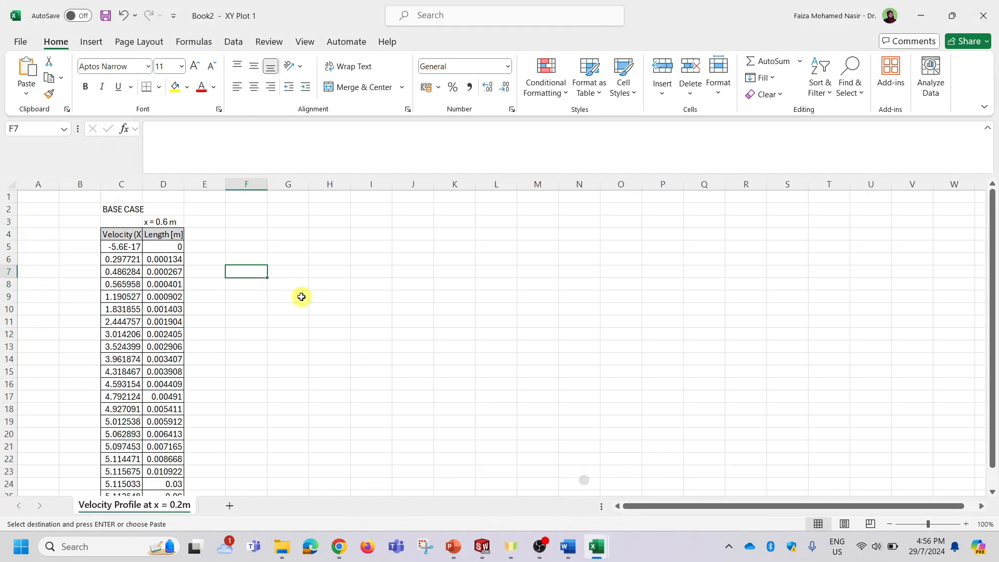
left_click(263, 221)
key("ctrl+v")
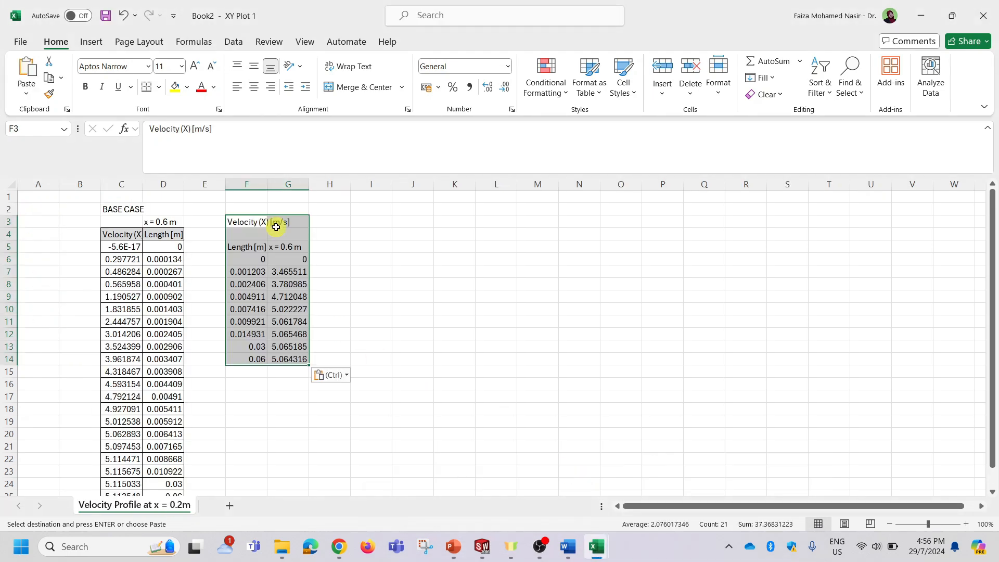
left_click(336, 246)
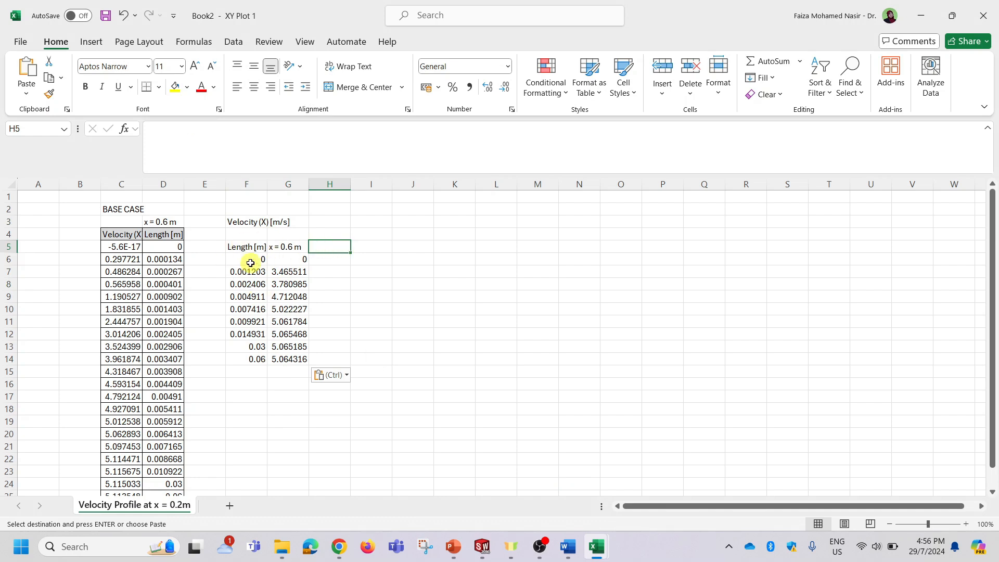
Clear the Velocity (X) heading in F3 and enter "No. of elements = 2400" in F2, consulting the mesh table slide
left_click(253, 221)
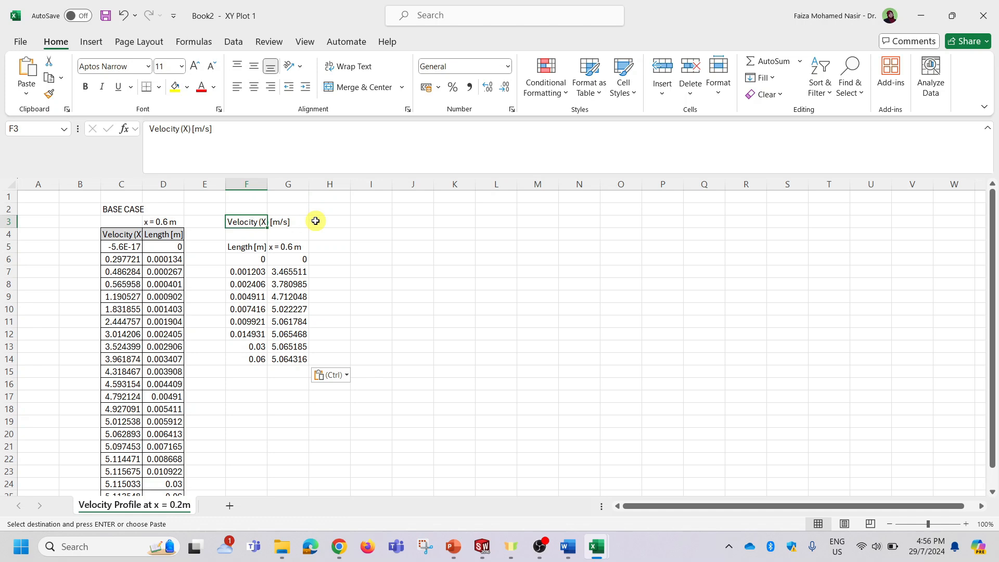
key("Delete")
key("Up")
type("v")
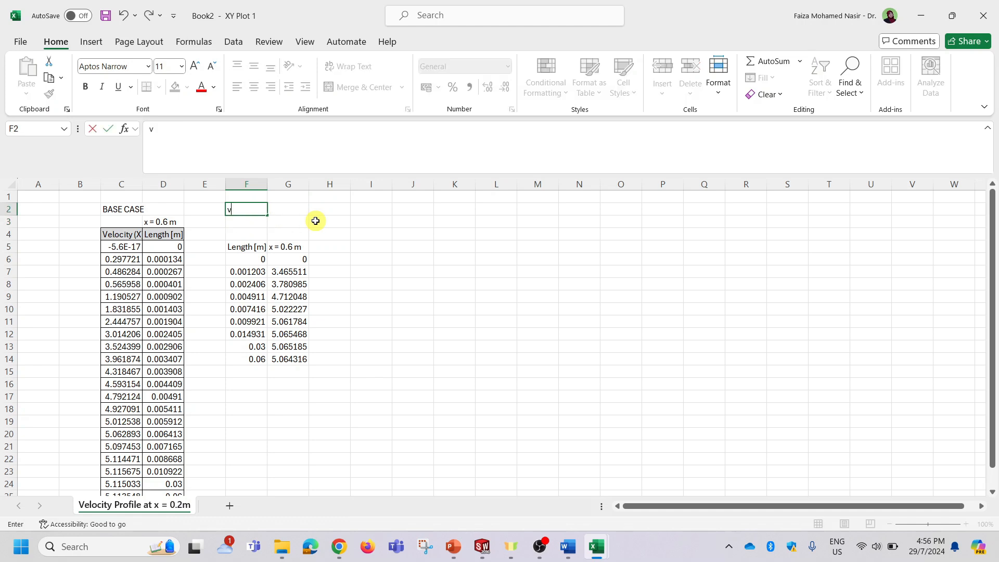
type("ASE")
left_click(456, 549)
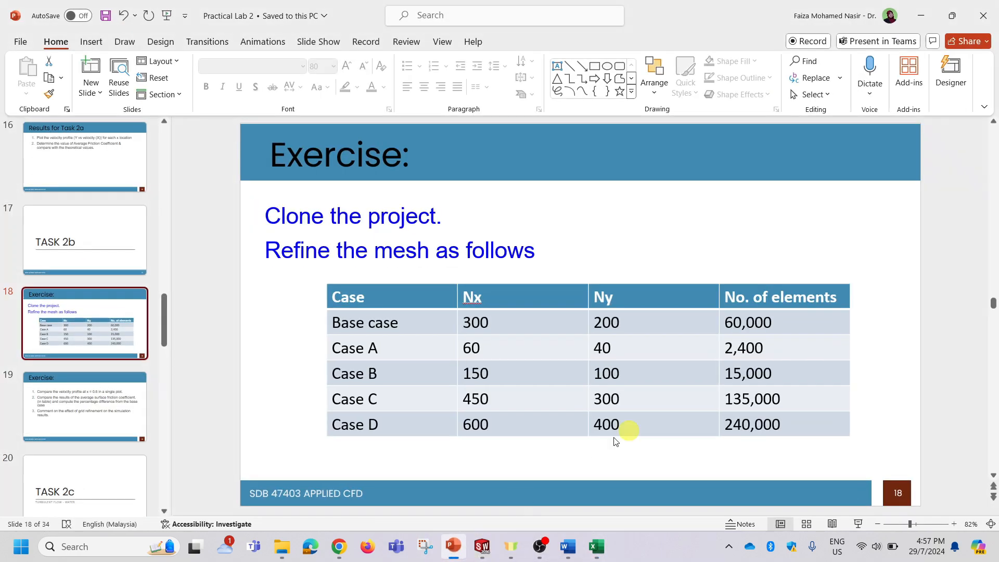
left_click(922, 16)
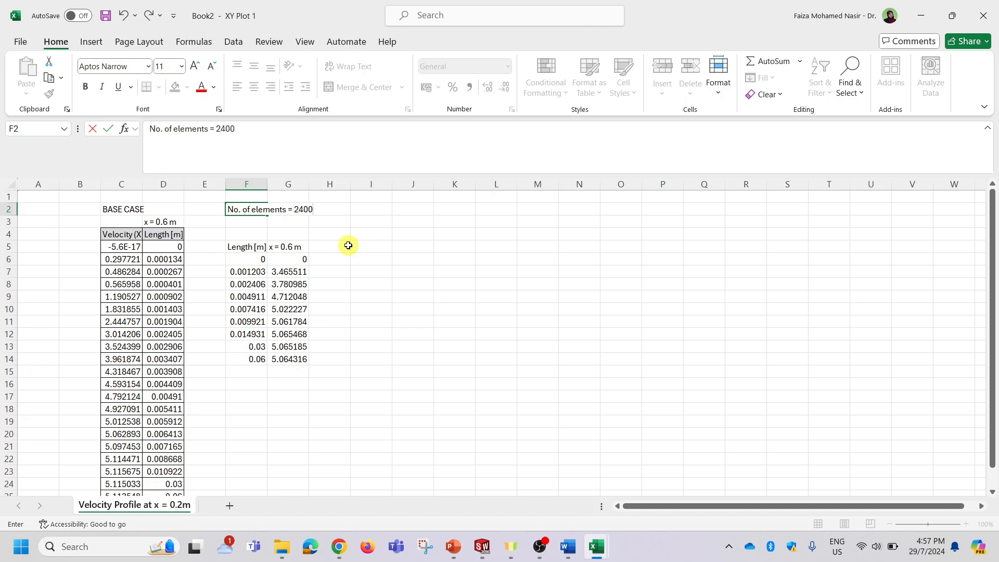
key("Return")
Move the BASE CASE label up to C1 and enter "No of elements = 60,000" in C2
left_click(119, 208)
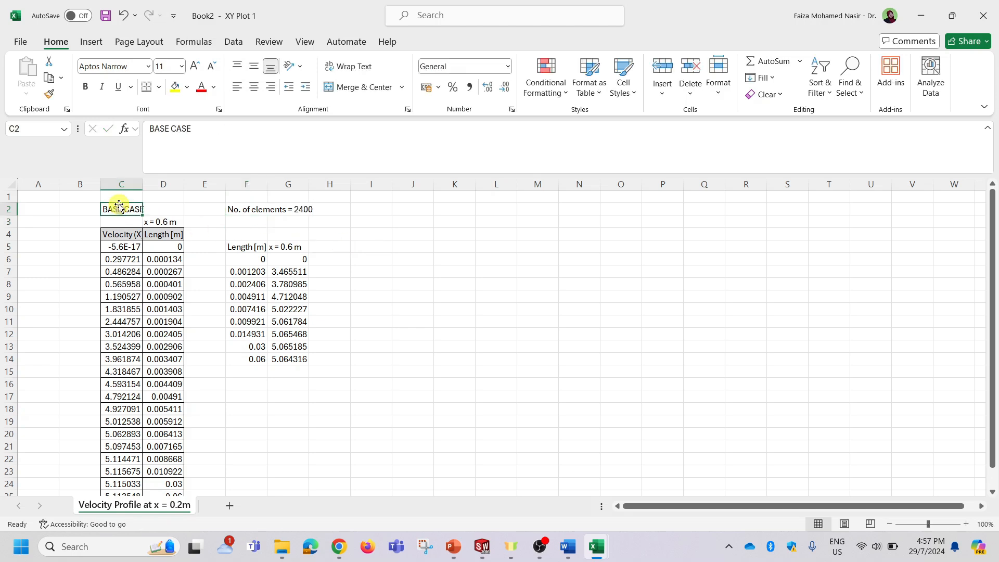
mouse_move(119, 207)
left_mouse_down()
mouse_move(116, 197)
mouse_move(114, 209)
left_mouse_up()
left_click(114, 210)
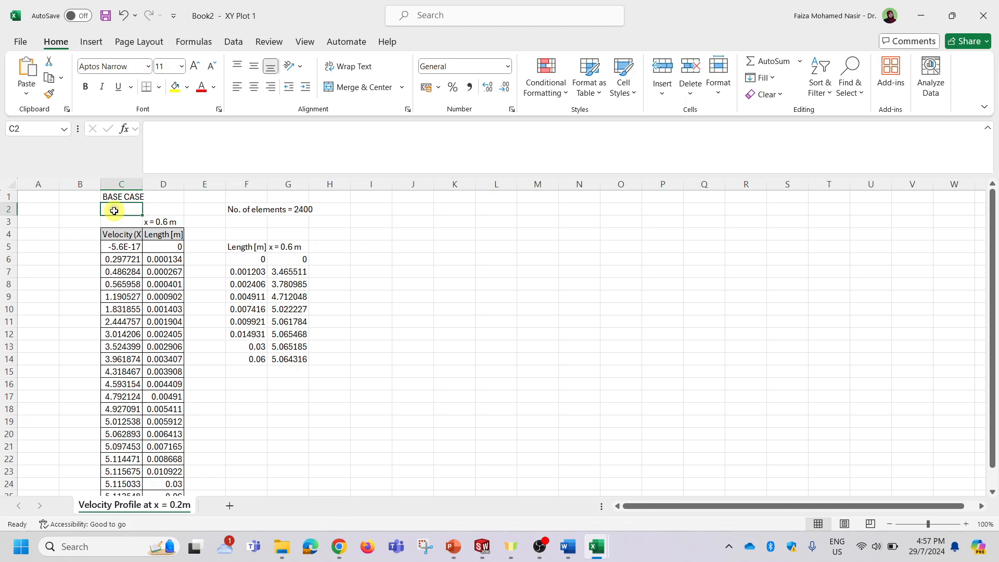
type("No of elements = 60,000")
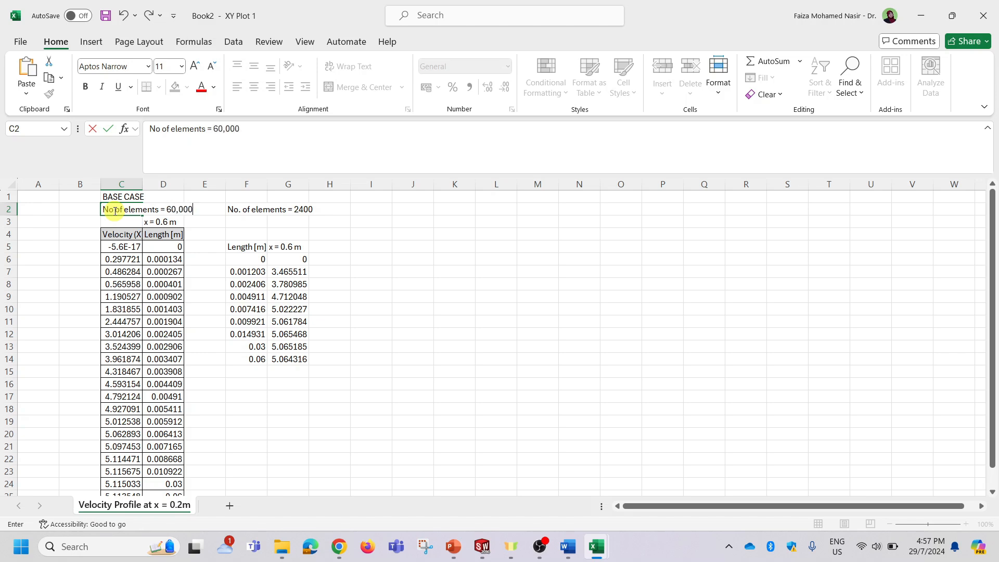
key("Return")
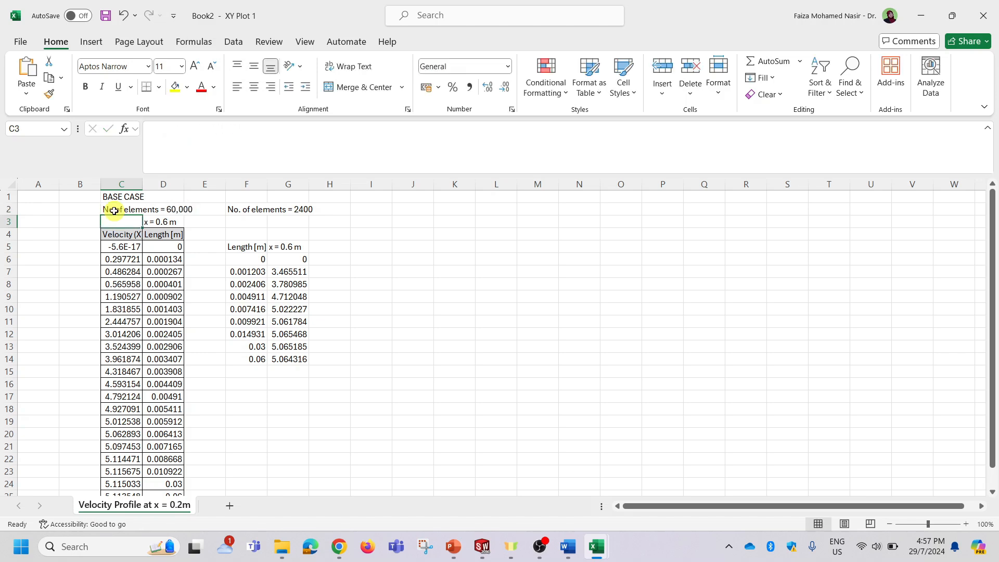
Add a thousands separator to the F2 label so it reads "No. of elements = 2,400"
left_click(270, 208)
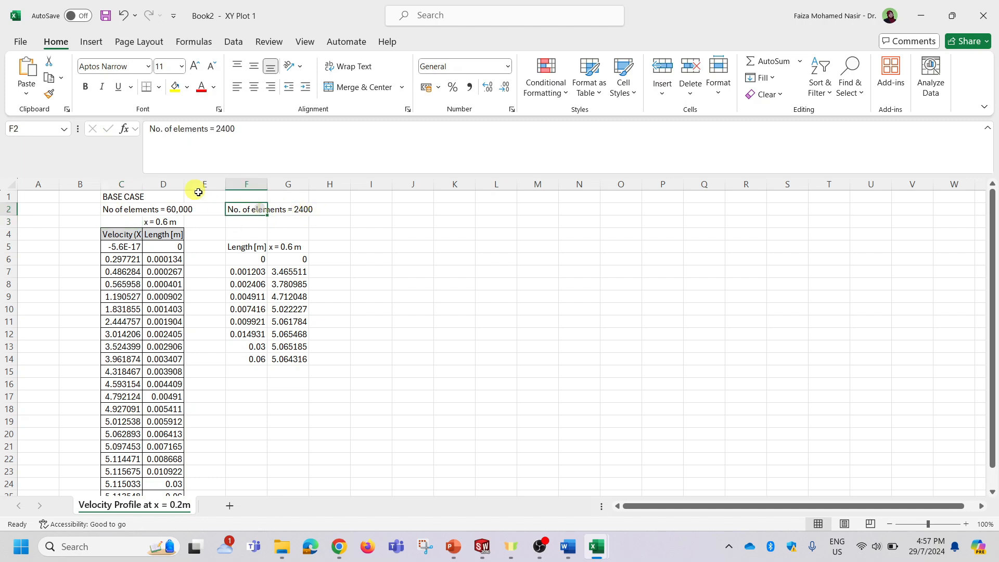
left_click(217, 129)
key("Right")
type(",")
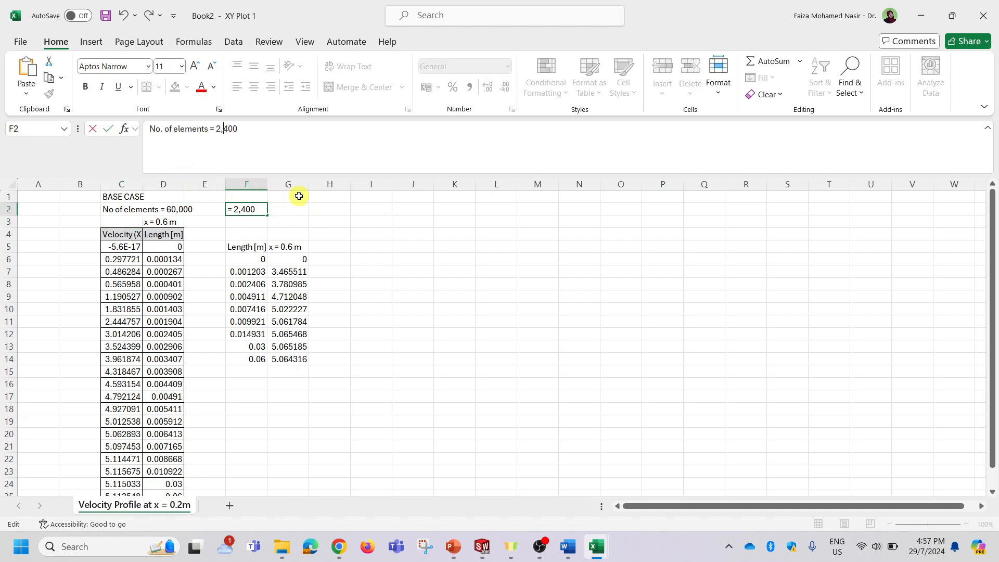
key("Return")
left_click(345, 243)
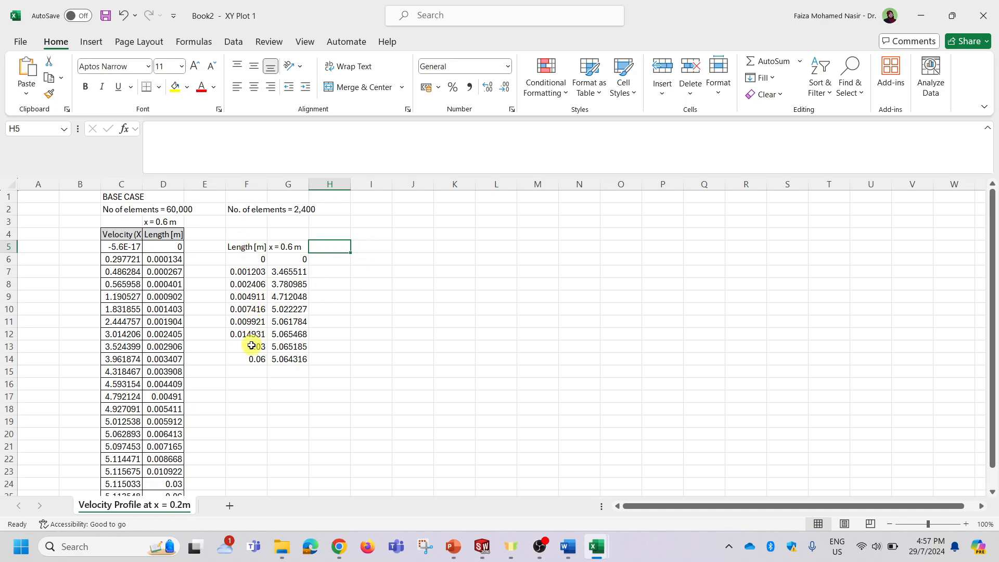
Rearrange the 2,400-element data so the x = 0.6 m velocity column precedes Length [m], and move the block to start at F4
left_click_drag(249, 248, 254, 358)
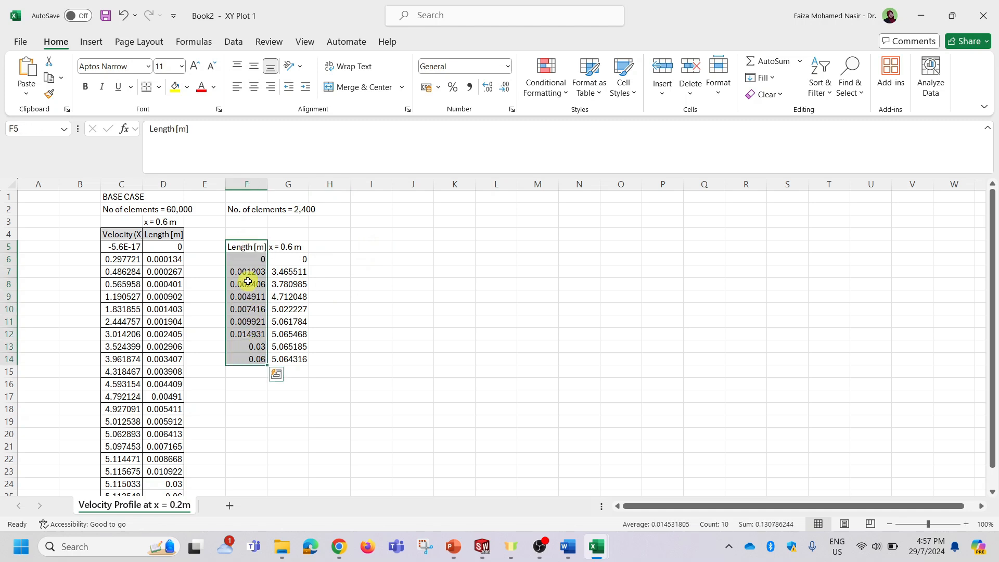
left_click_drag(242, 244, 331, 359)
left_click(401, 257)
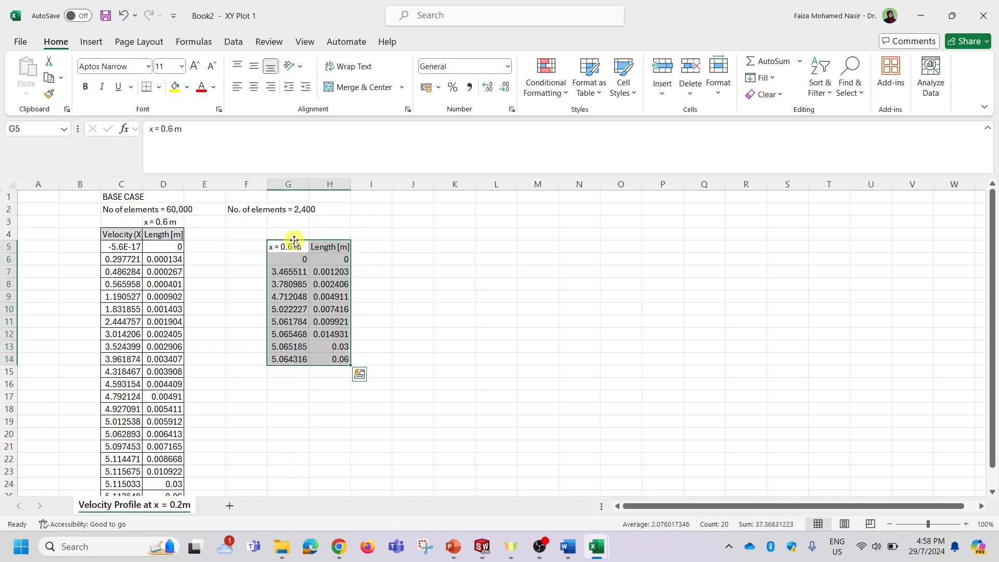
left_click_drag(295, 241, 253, 229)
left_click(395, 255)
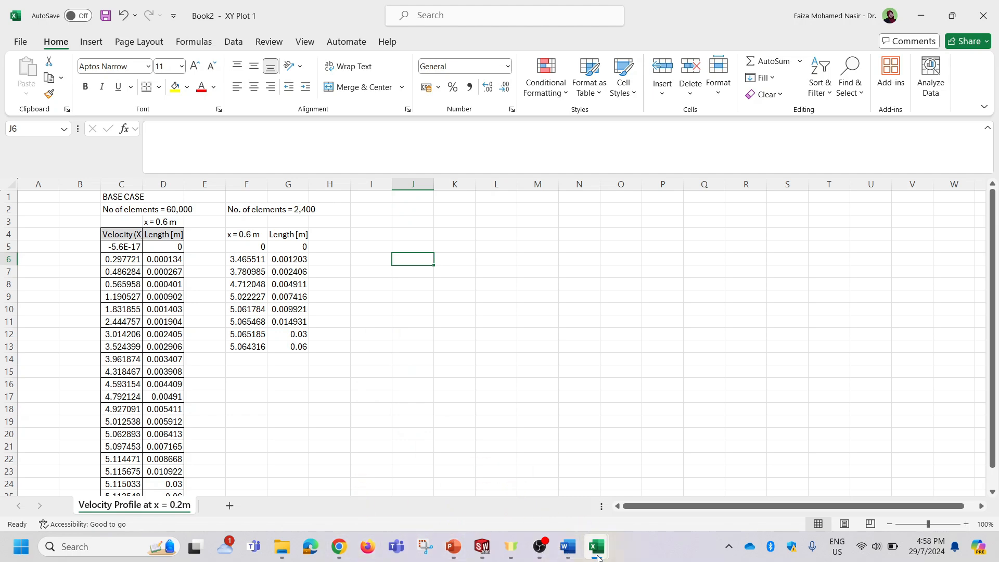
Switch to the Practical Lab 2 presentation and read the exercise tasks on slide 19
mouse_move(452, 551)
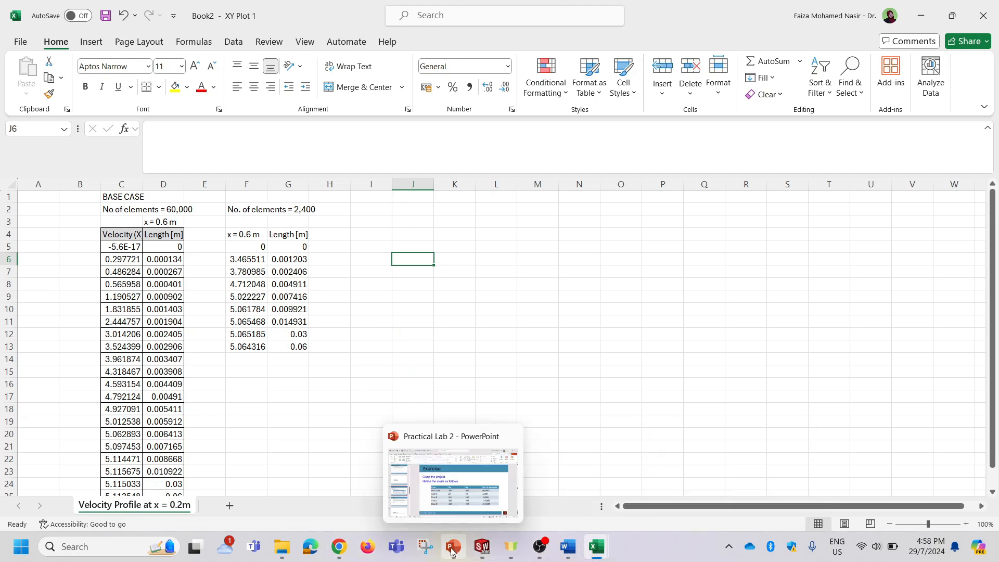
left_click(453, 471)
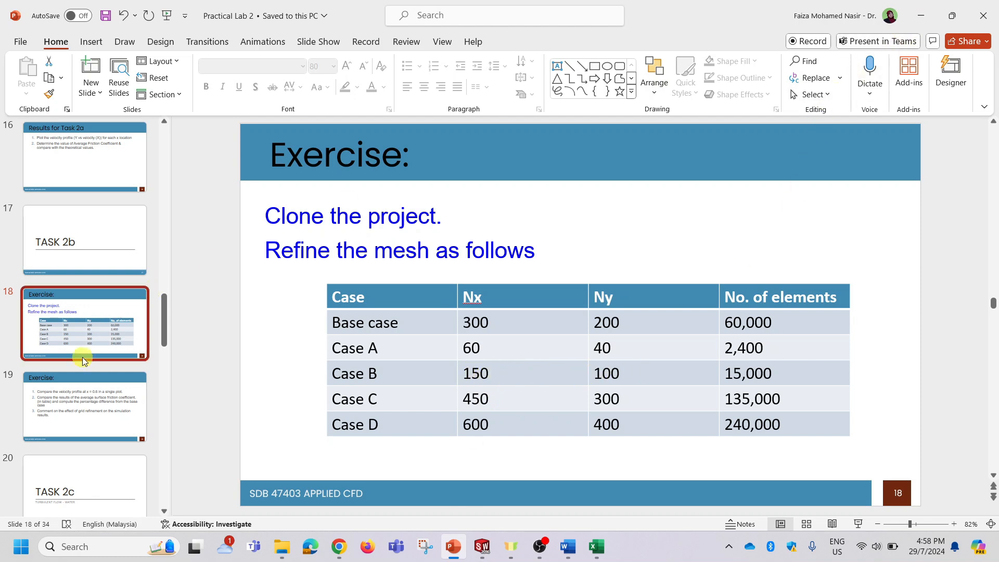
left_click(63, 419)
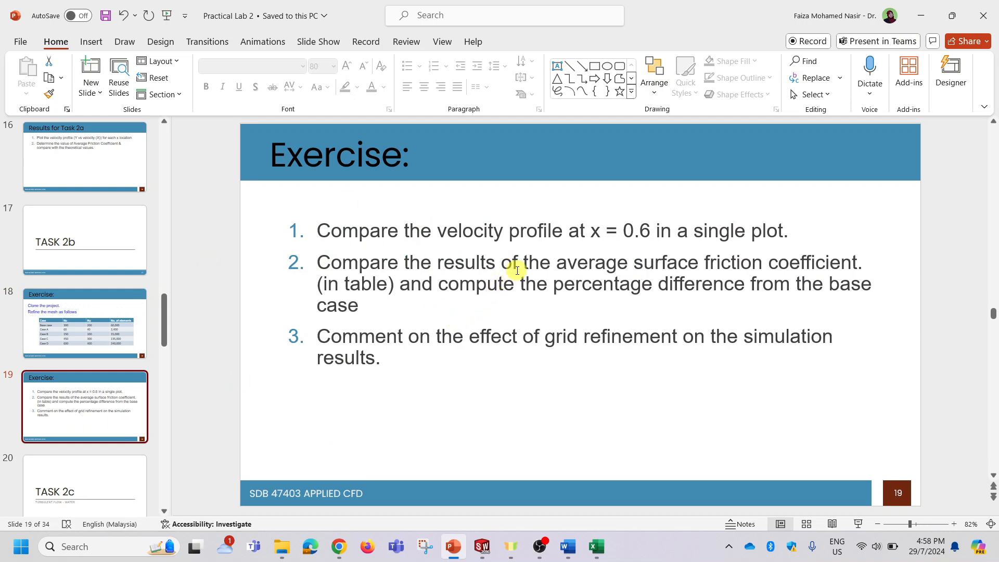
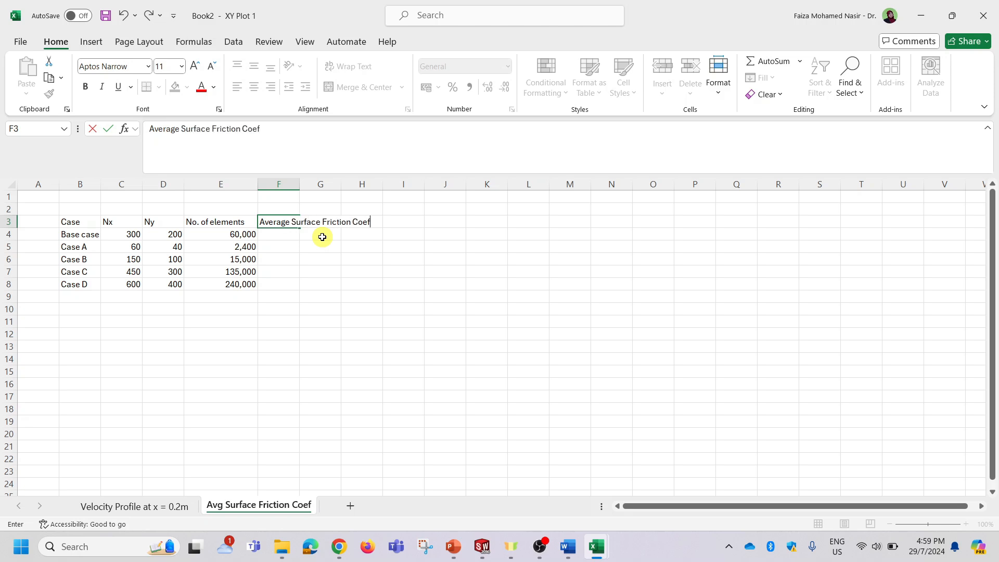
Complete the F3 heading "Average Surface Friction Coefficient" on the Avg Surface Friction Coef sheet and widen column F to fit it
key("Return")
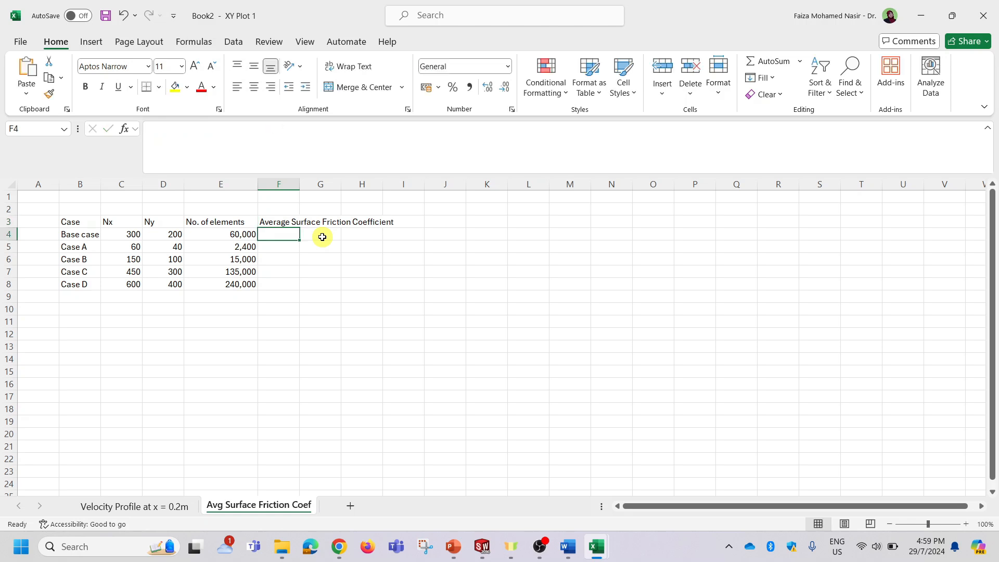
left_click_drag(300, 184, 401, 185)
Bring up the exported XY Plot 1 workbook and close it
mouse_move(594, 560)
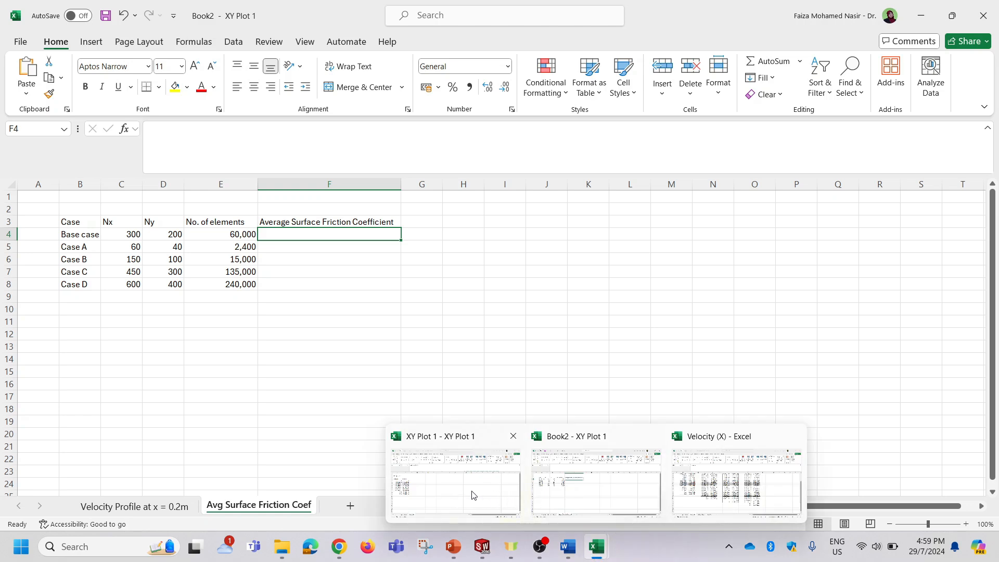
left_click(486, 490)
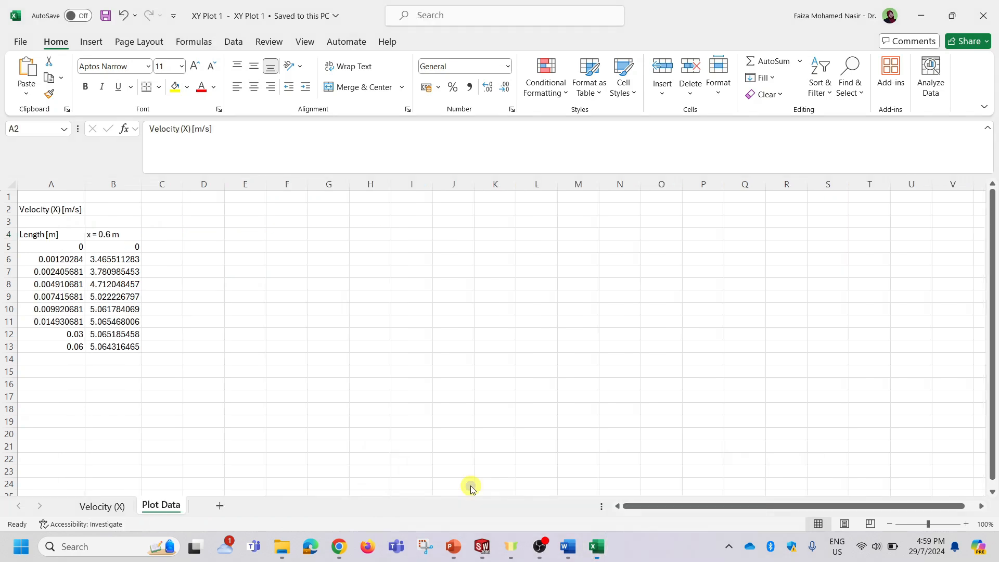
left_click(257, 369)
left_click(995, 18)
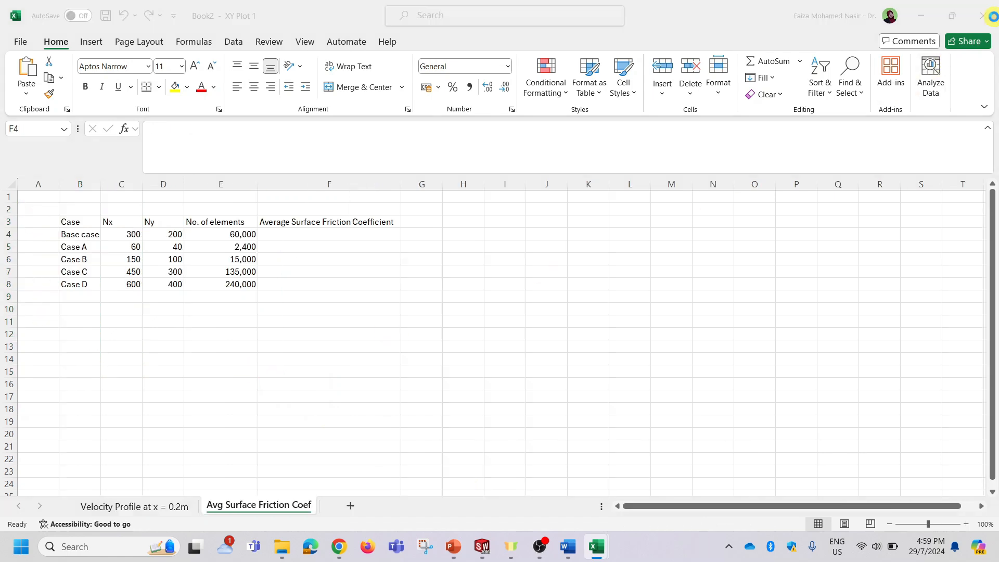
Switch to SOLIDWORKS, close the XY Plot settings, and show Goal Plot 1 with only the Avg Friction Coeff goal selected
left_click(483, 550)
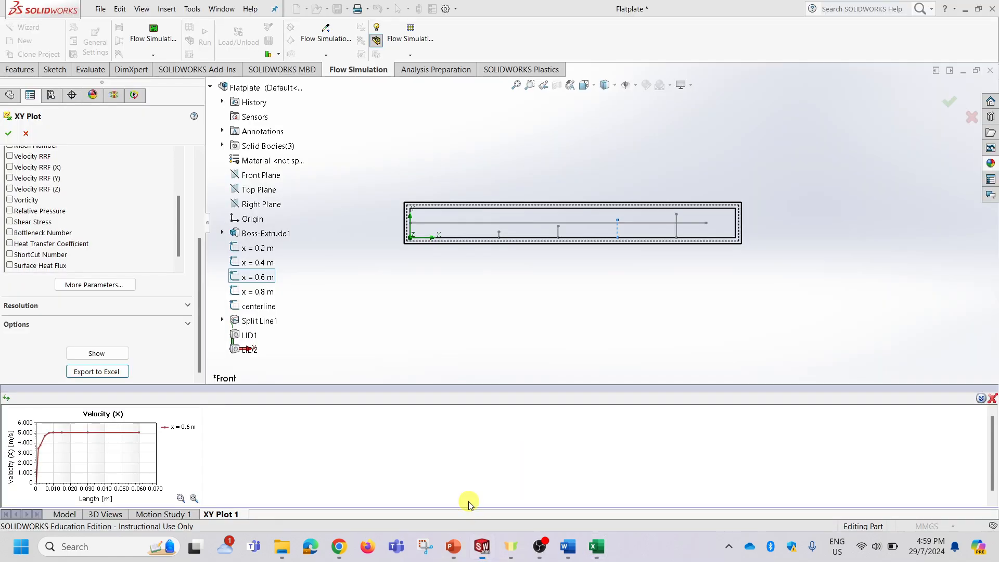
left_click(11, 133)
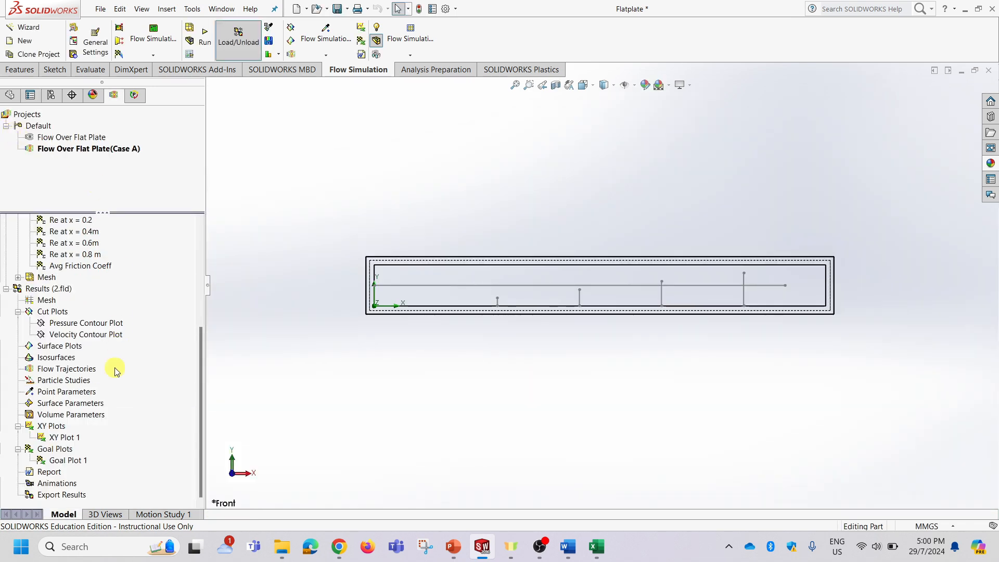
double_click(62, 460)
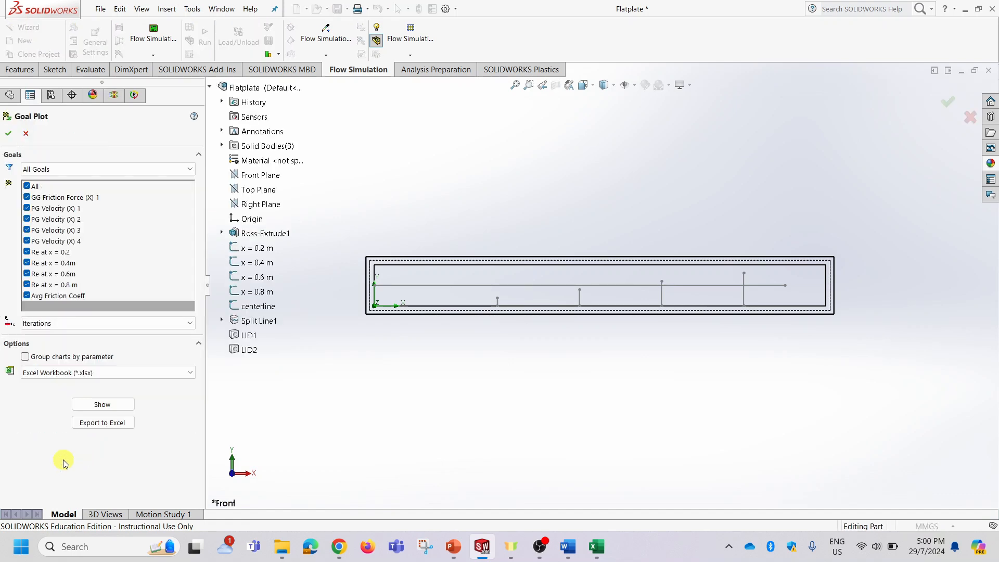
left_click(28, 186)
left_click(27, 296)
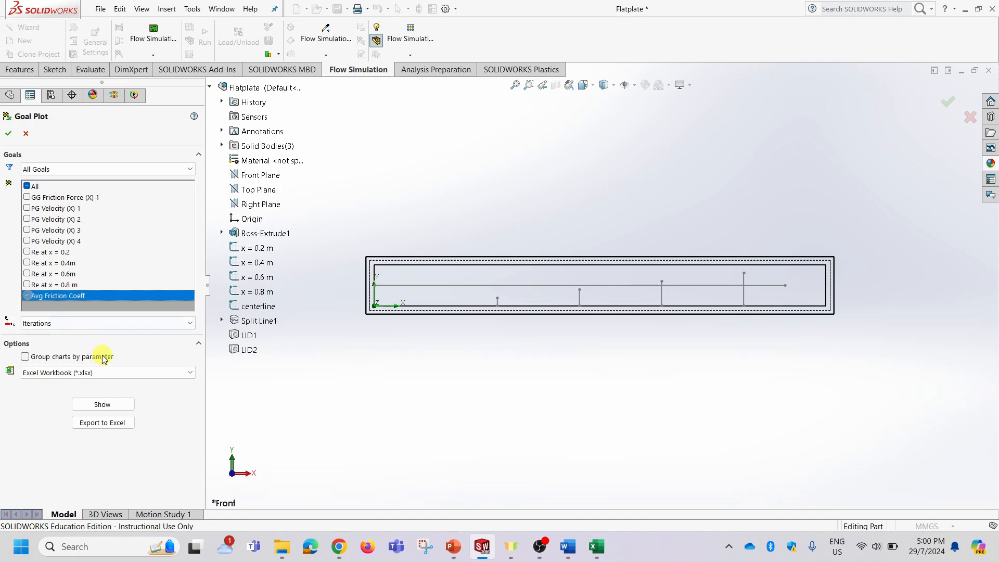
left_click(118, 407)
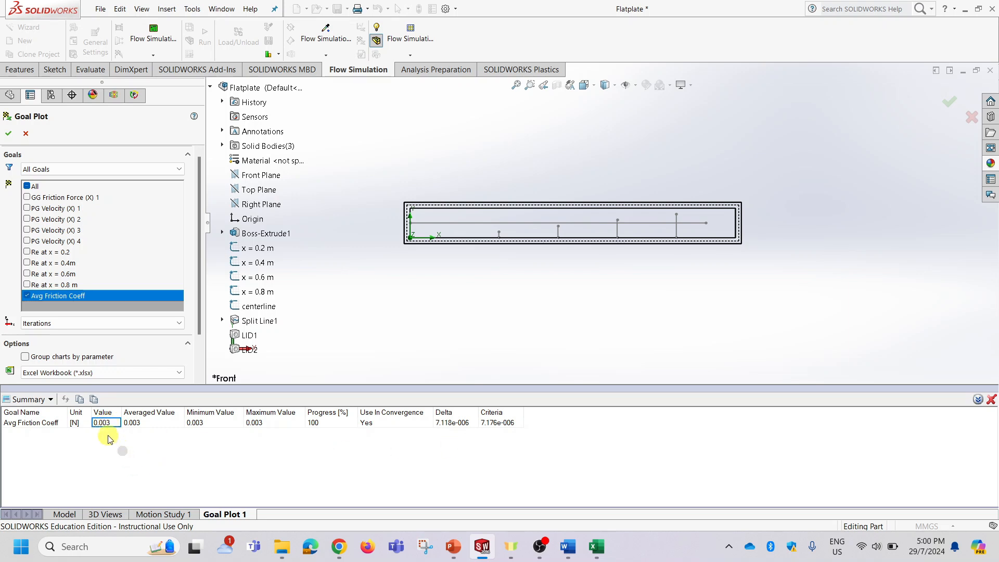
Copy the Avg Friction Coeff value from the goal summary into F5 of Book2 for Case A, entering 0.003
left_click(78, 400)
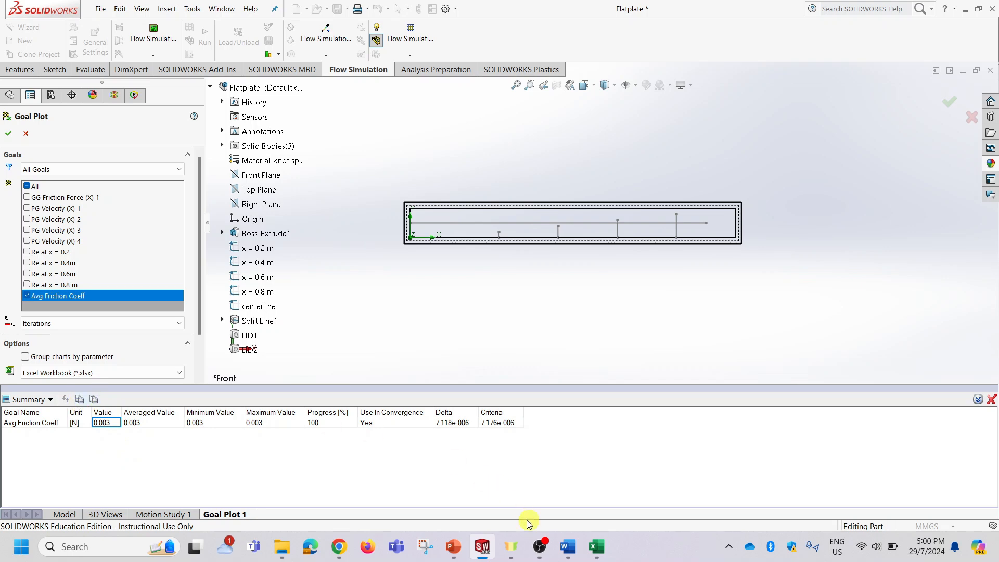
left_click(595, 547)
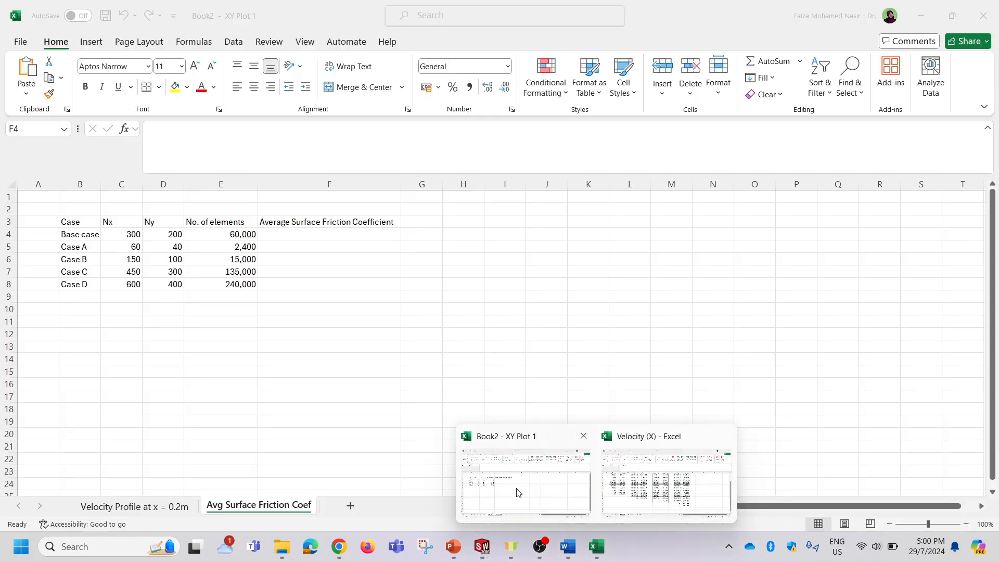
left_click(514, 486)
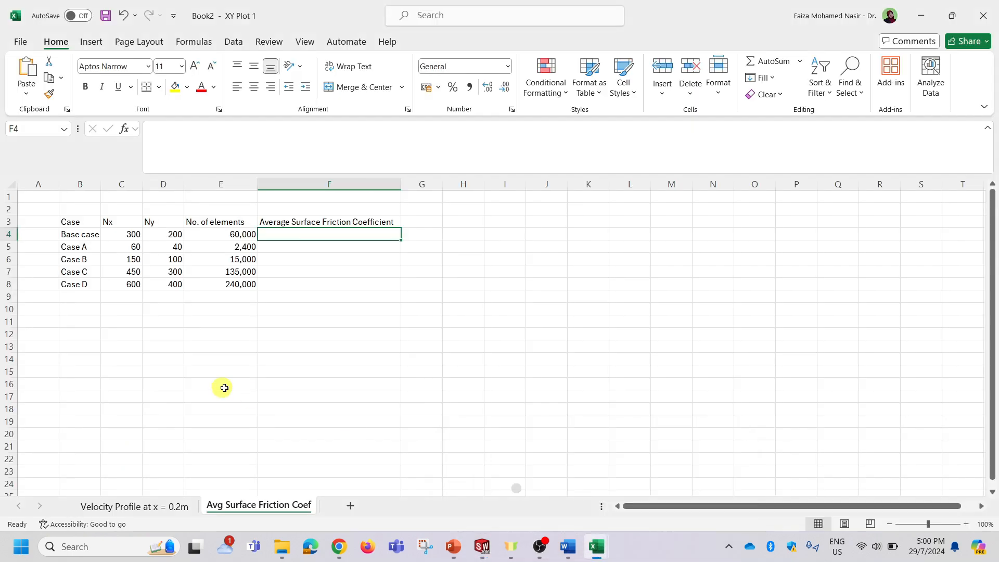
left_click(294, 247)
left_click(183, 146)
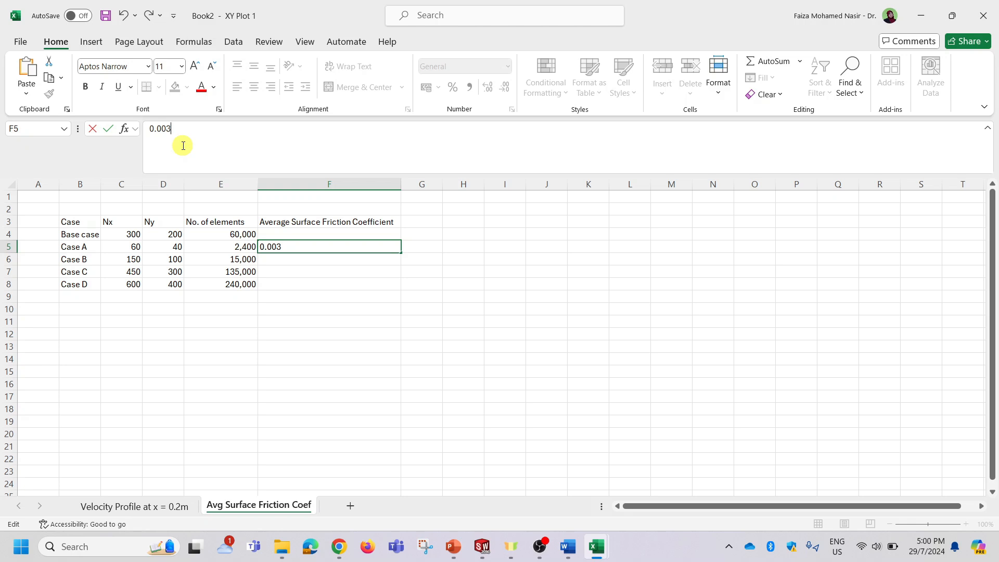
key("Return")
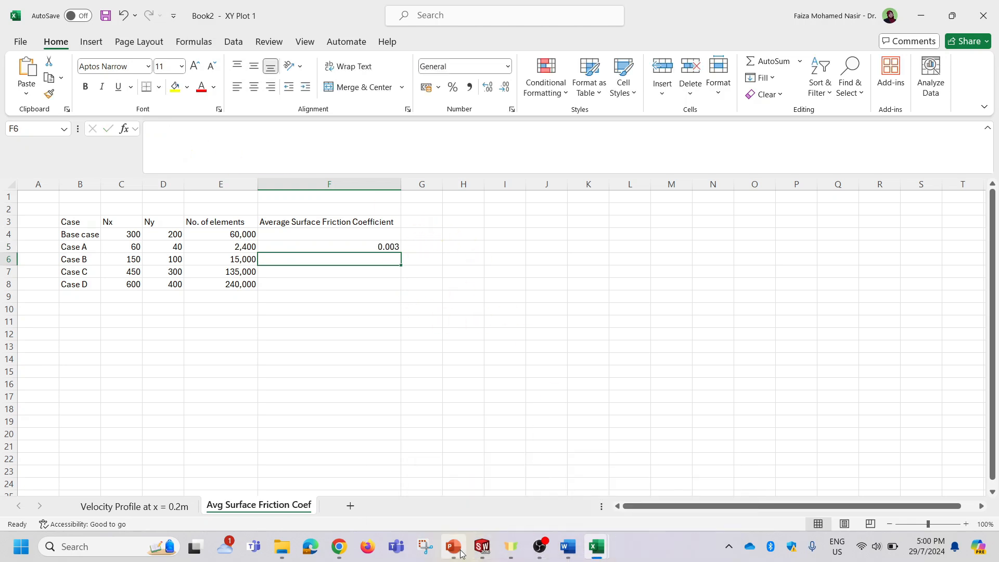
Return to SOLIDWORKS and check the copy options for the Avg Friction Coeff value in the goal summary
left_click(472, 505)
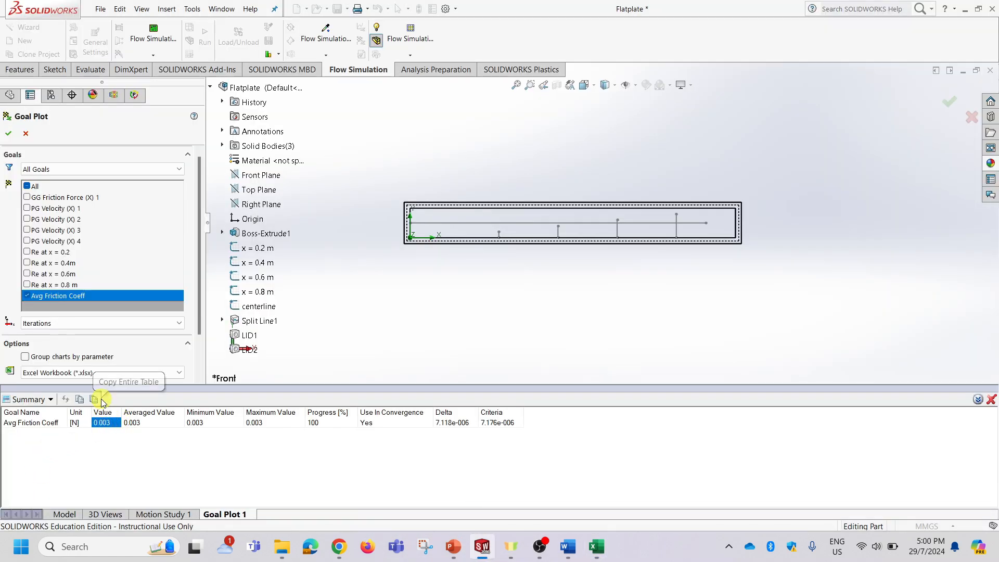
left_click(50, 399)
left_click(56, 400)
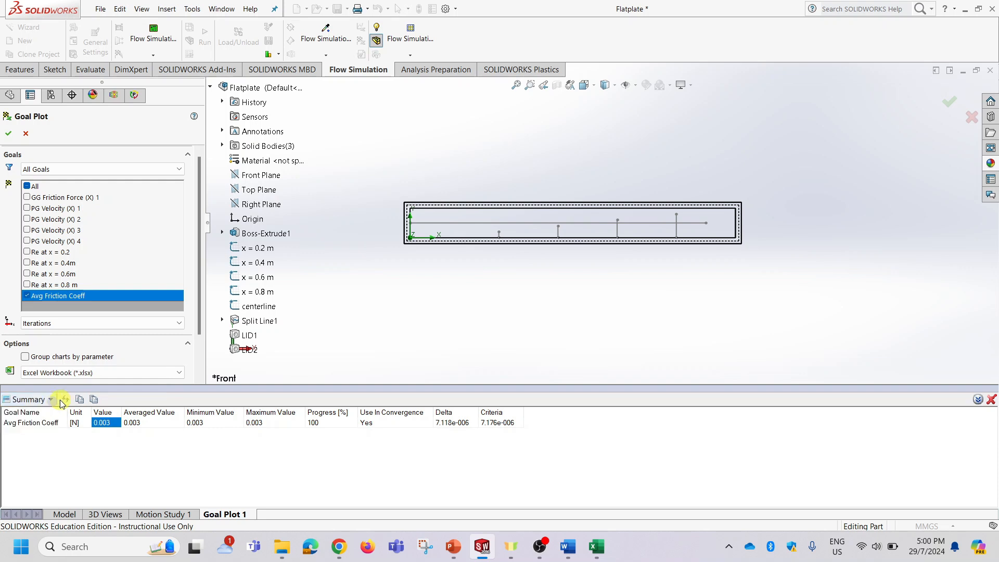
right_click(109, 423)
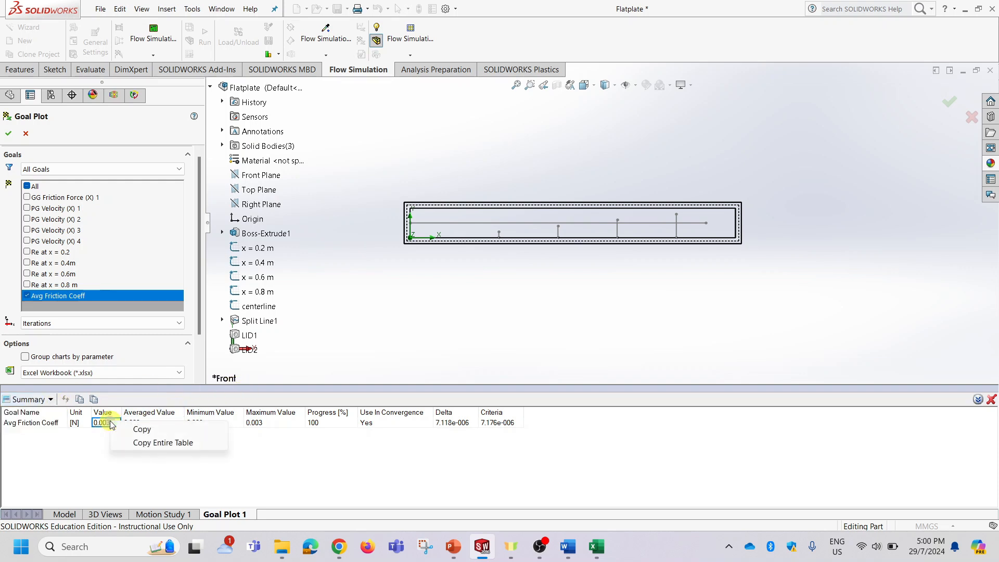
left_click(283, 442)
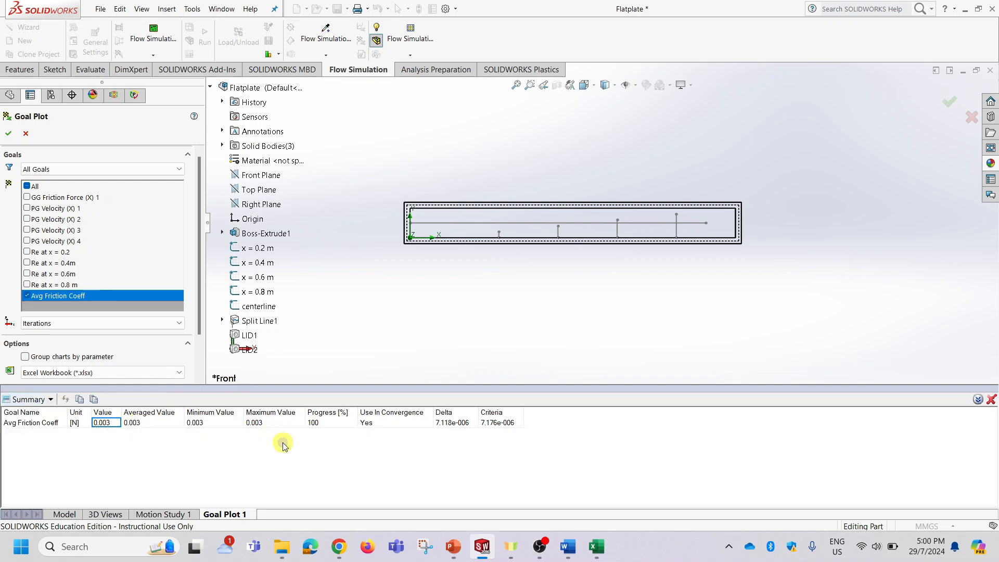
Export the Avg Friction Coeff goal plot to Excel and bring up the exported Goal Plot 1 workbook
scroll(143, 347, "down", 2)
left_click(119, 356)
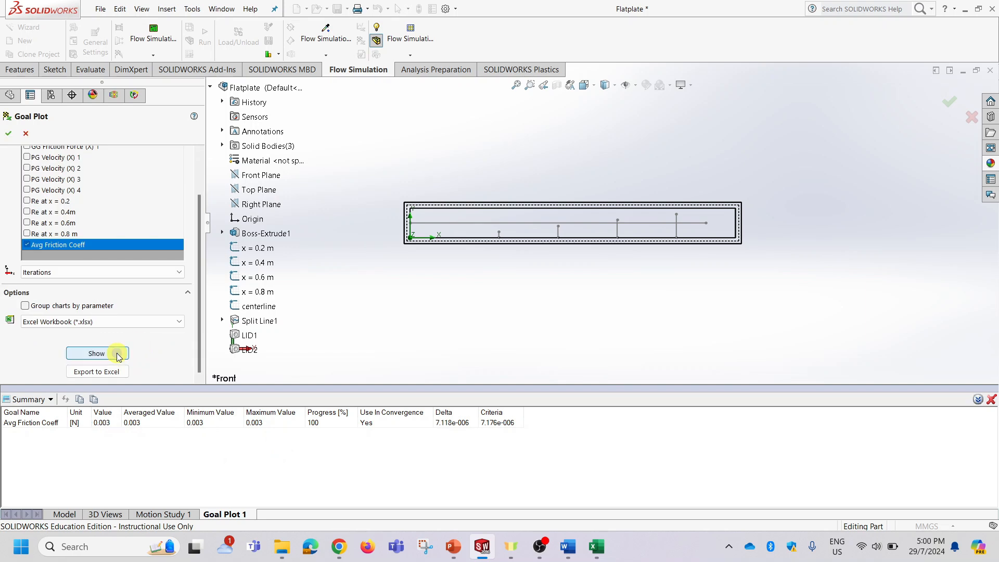
left_click(111, 372)
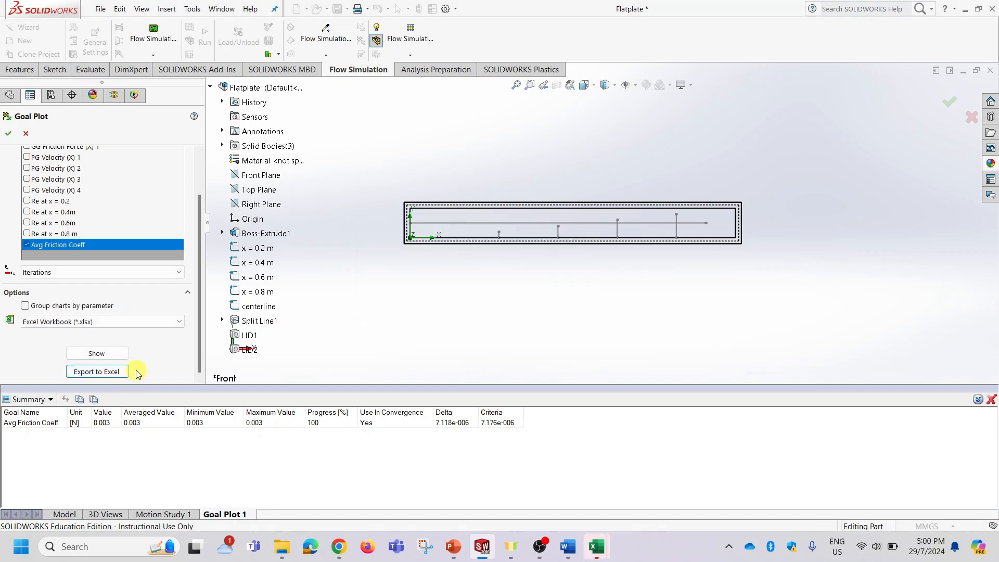
left_click(595, 546)
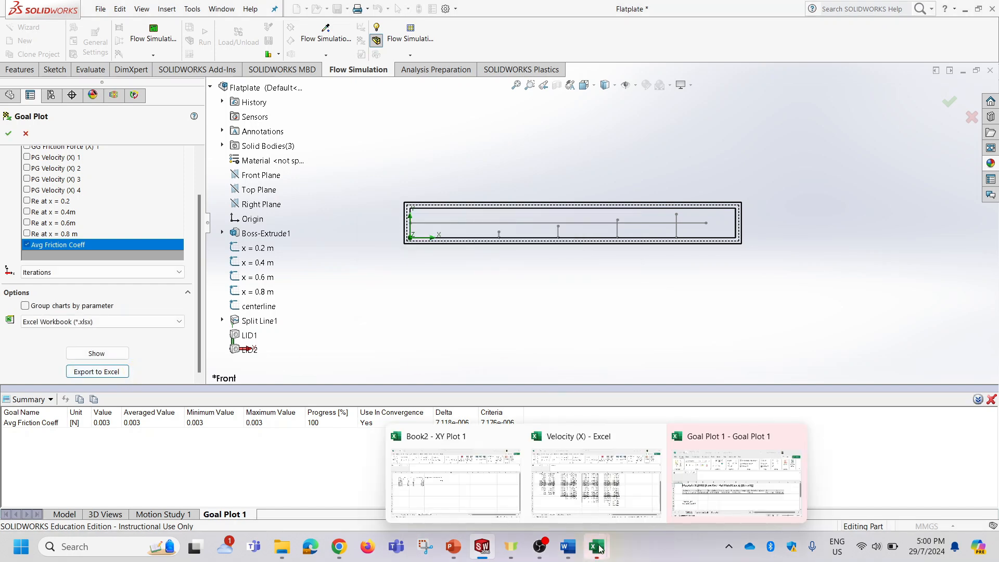
left_click(703, 481)
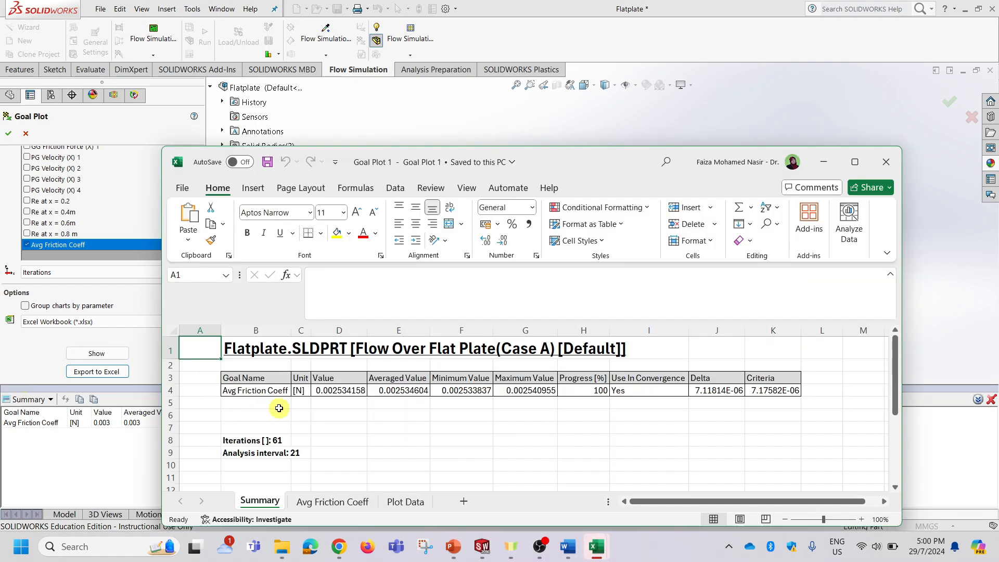
Copy the full-precision value 0.00253415780136709 from D4 of Goal Plot 1 and replace Case A's friction coefficient in F5 of Book2 with it
left_click(335, 391)
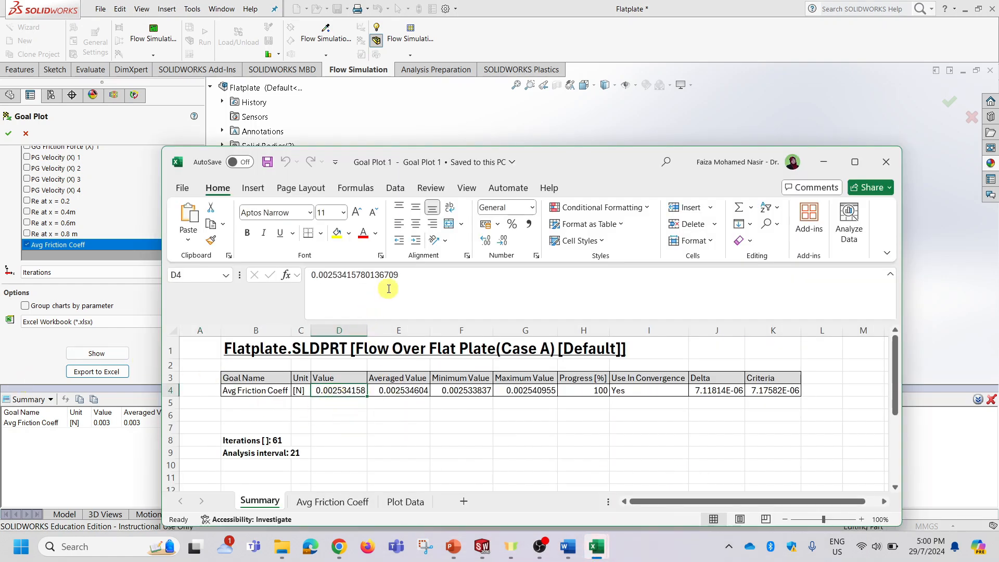
left_click_drag(402, 275, 270, 284)
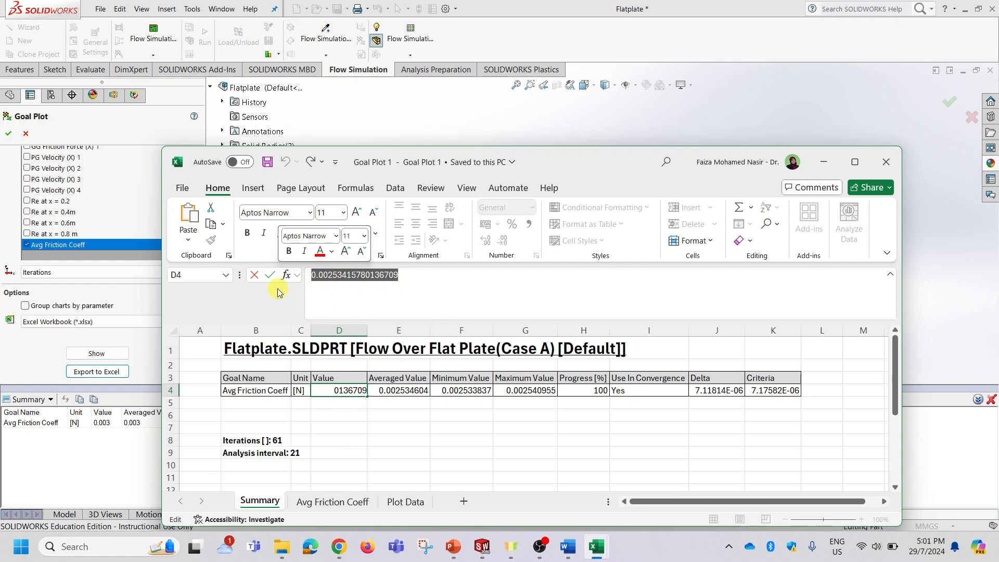
mouse_move(608, 547)
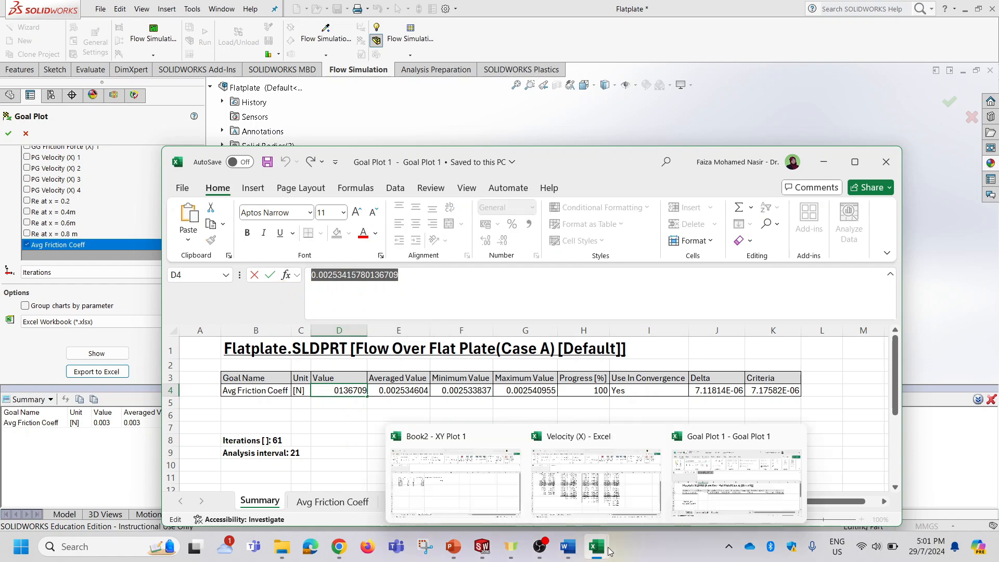
left_click(466, 485)
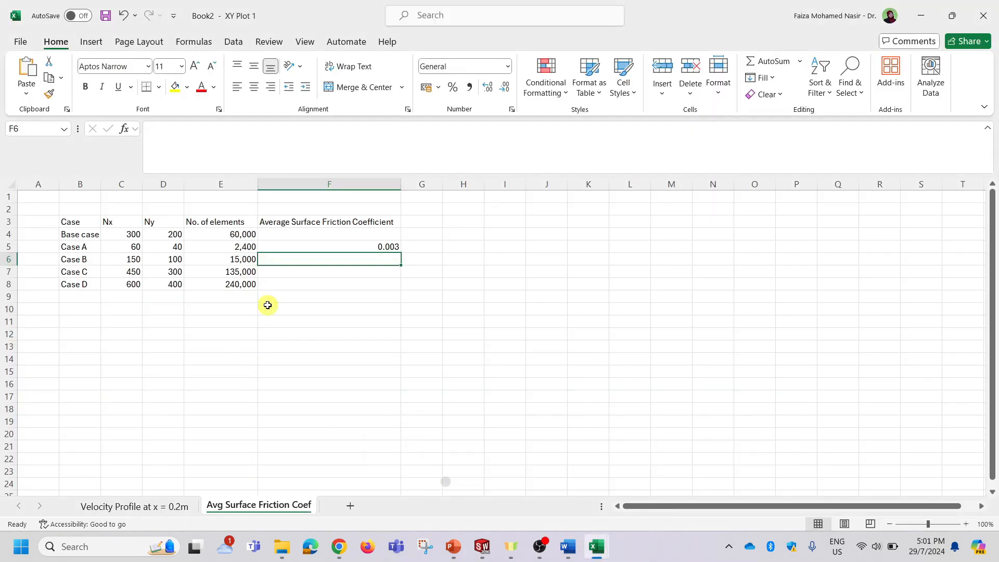
left_click(320, 246)
left_click_drag(184, 133, 140, 132)
key("ctrl+v")
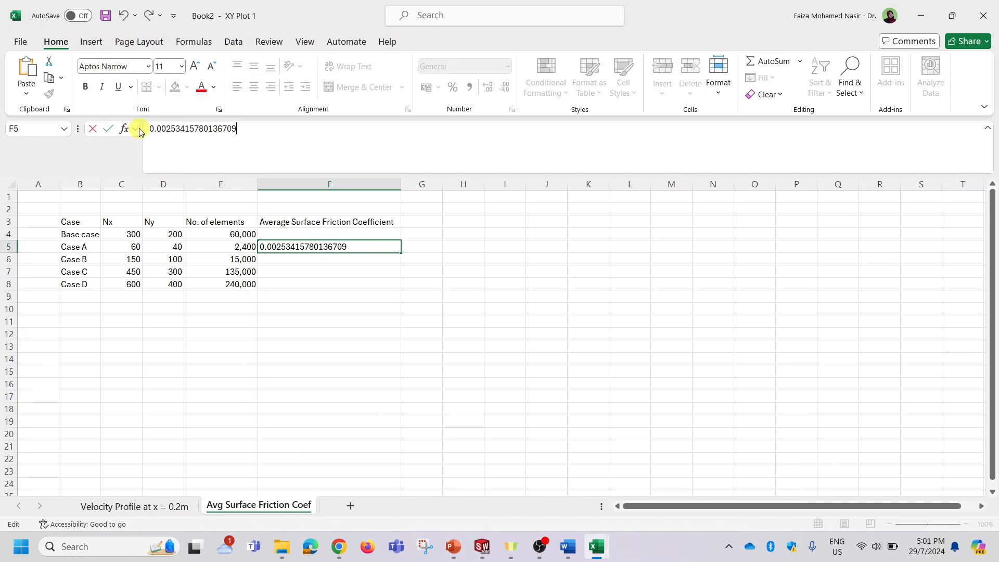
key("Return")
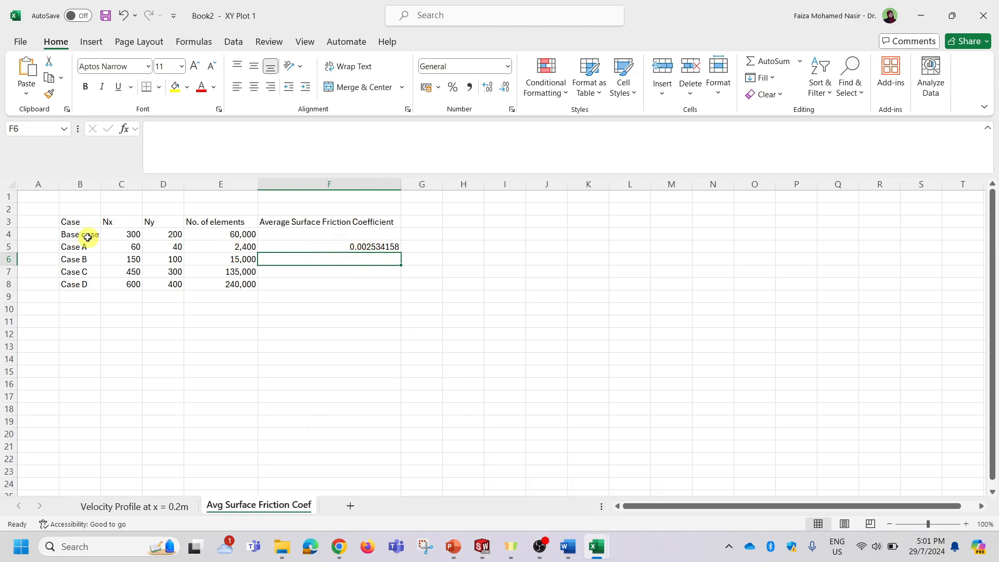
Return to SOLIDWORKS, close the Case A goal plot and activate the base-case project Flow Over Flat Plate
left_click(488, 551)
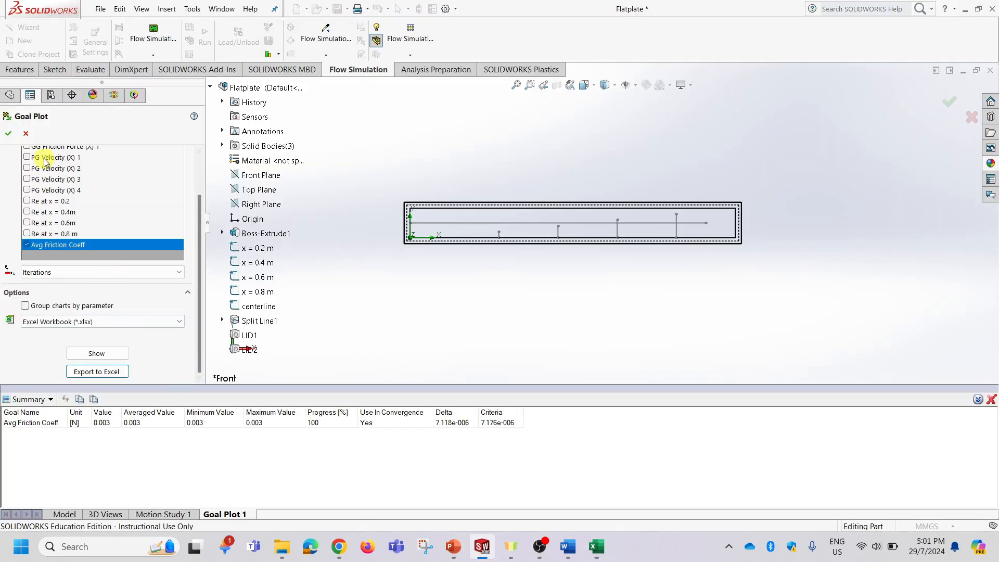
left_click(25, 134)
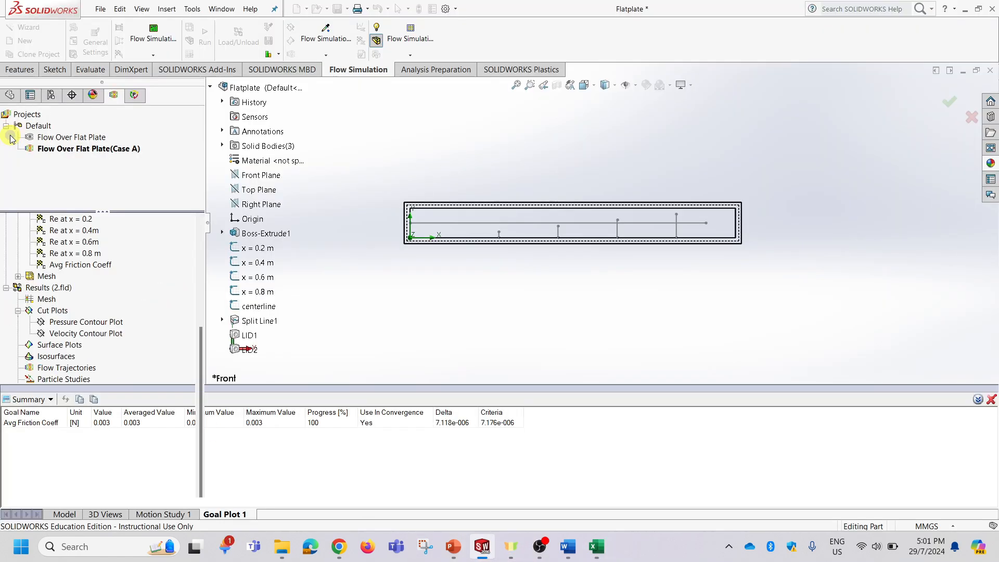
double_click(75, 138)
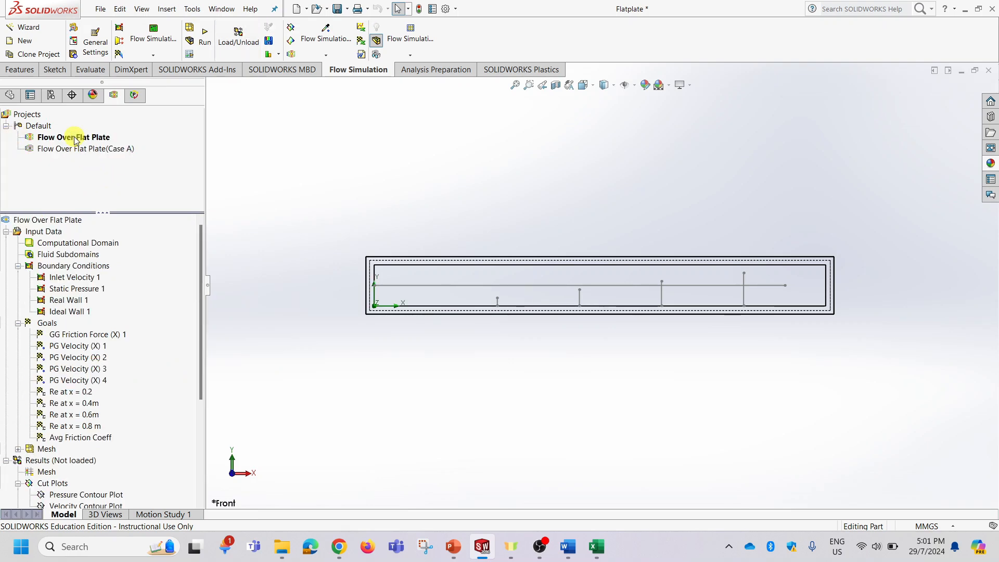
scroll(124, 322, "down", 5)
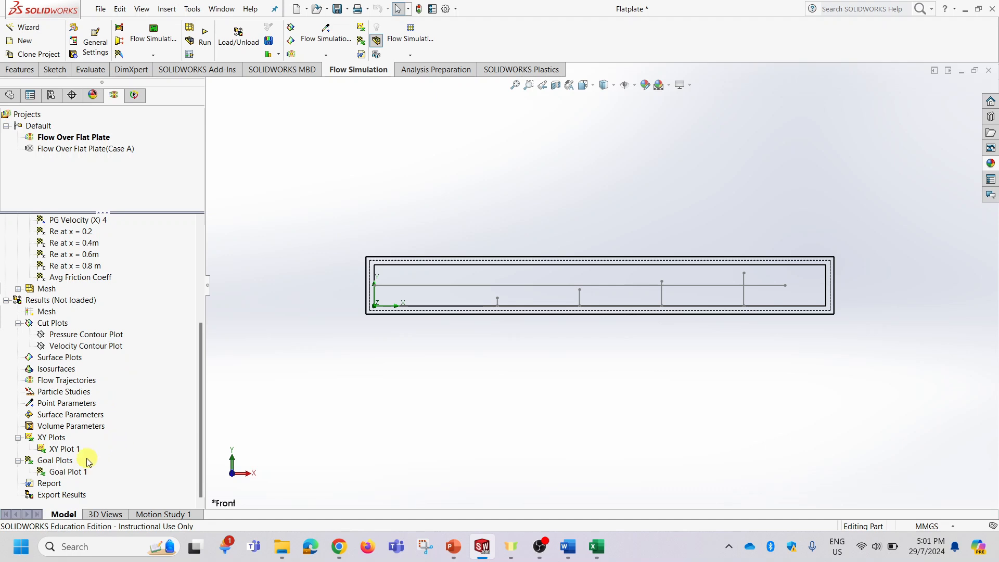
double_click(68, 472)
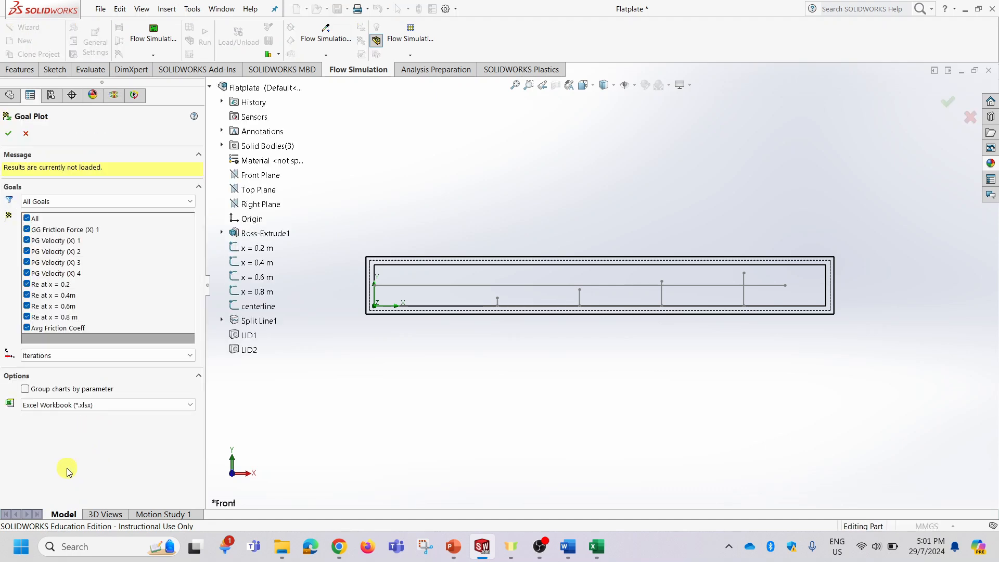
left_click(26, 218)
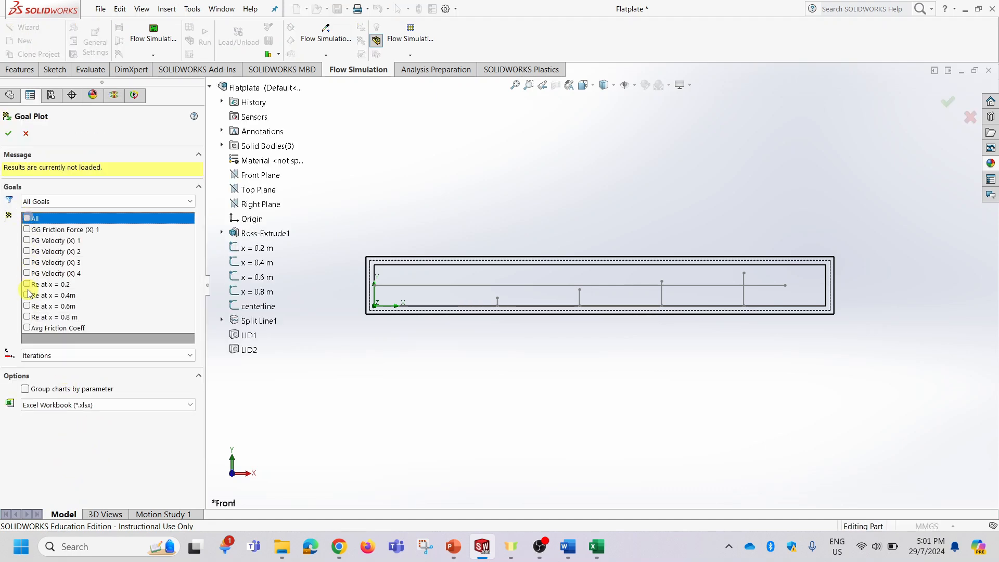
left_click(27, 328)
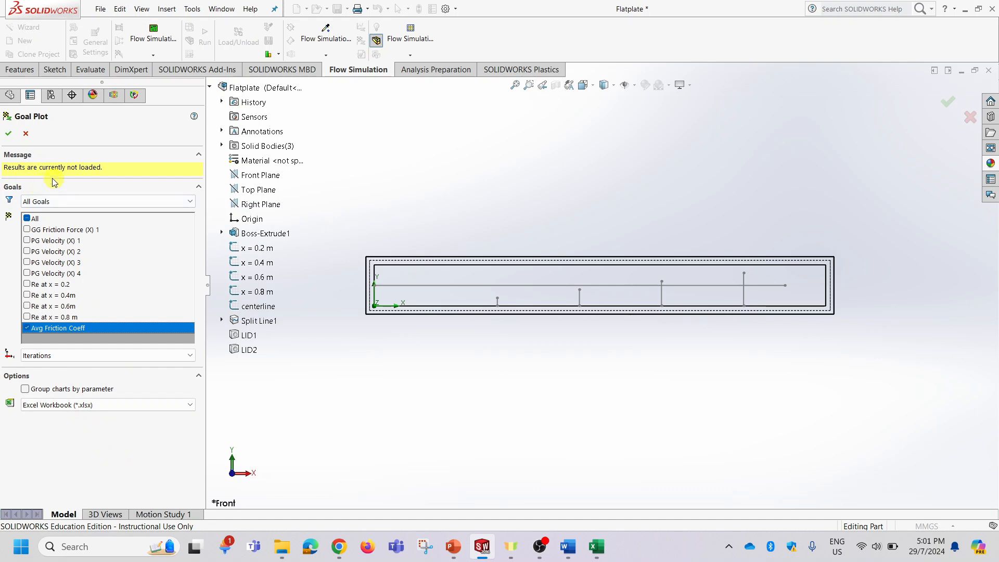
left_click(26, 134)
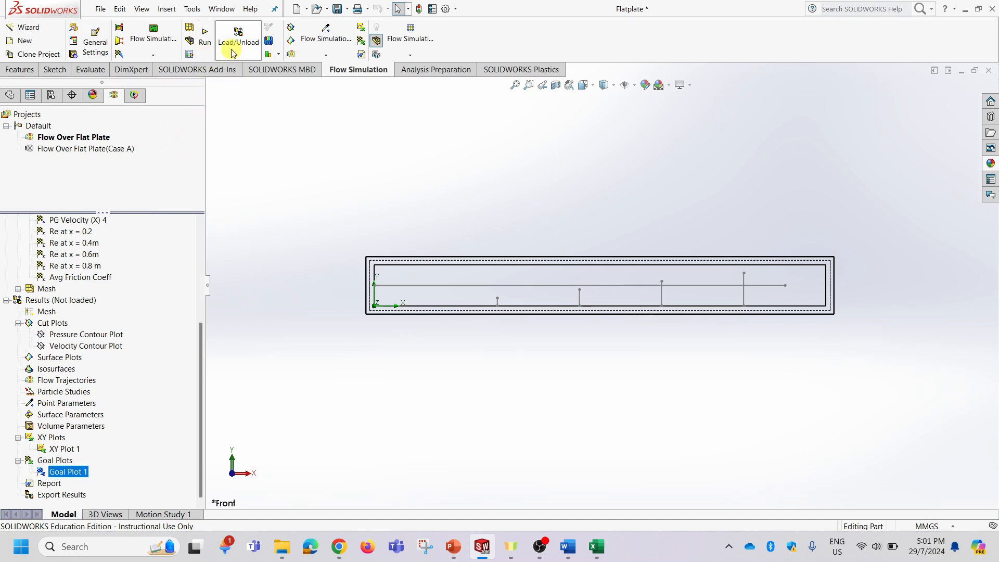
Load the base-case results and export Goal Plot 1 to Excel with only Avg Friction Coeff selected
left_click(248, 52)
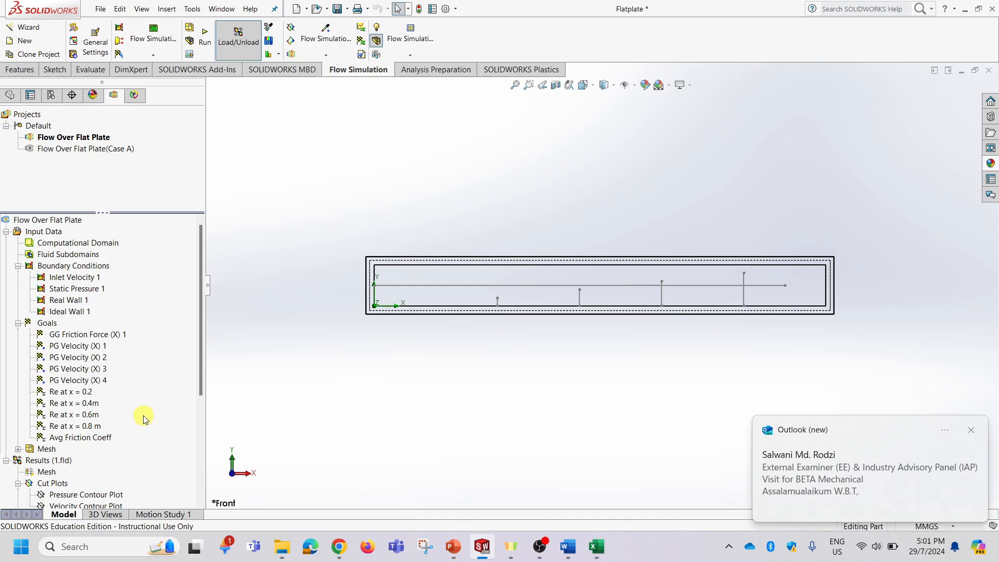
left_click(973, 431)
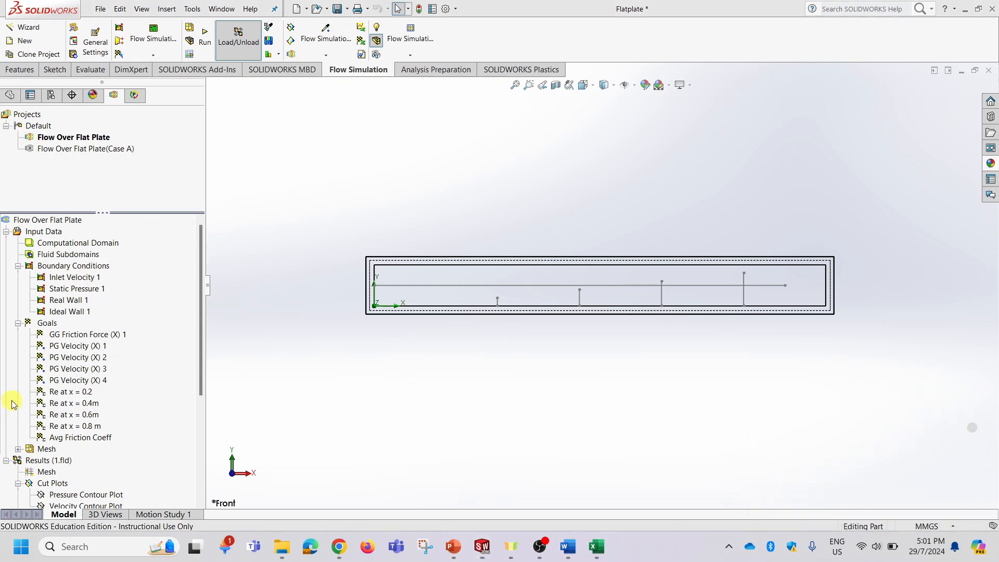
scroll(136, 390, "down", 5)
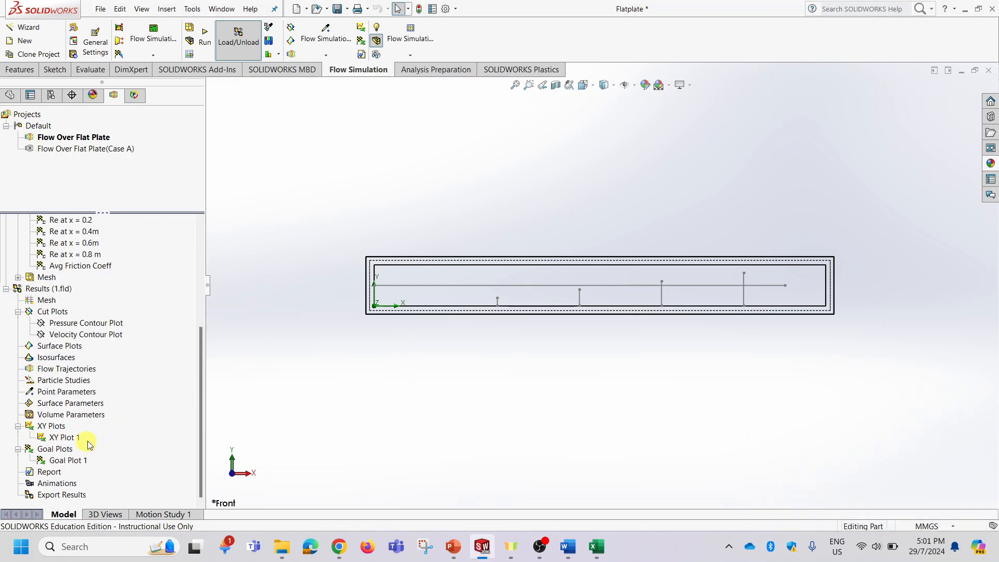
double_click(60, 461)
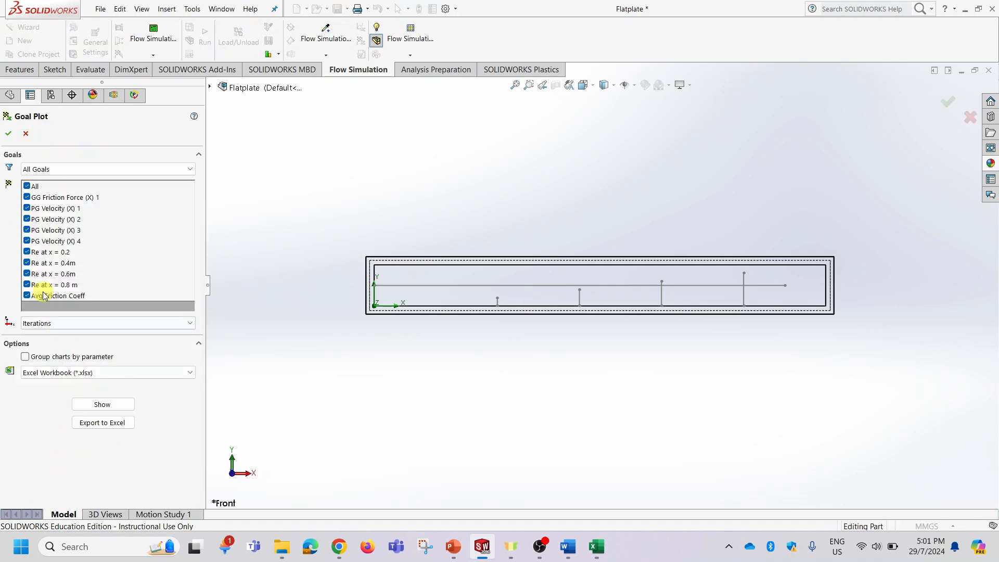
left_click(34, 186)
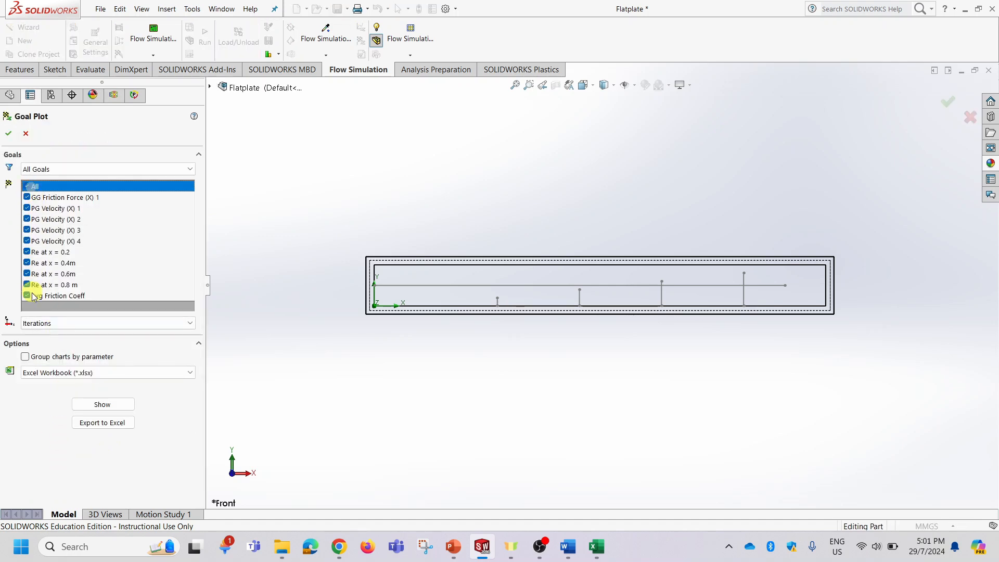
left_click(28, 187)
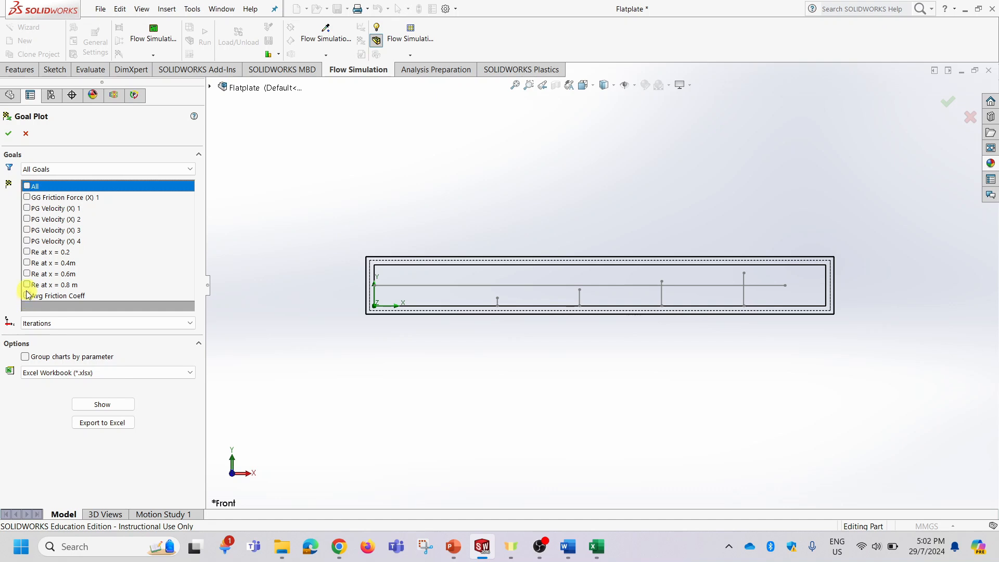
left_click(27, 290)
left_click(27, 295)
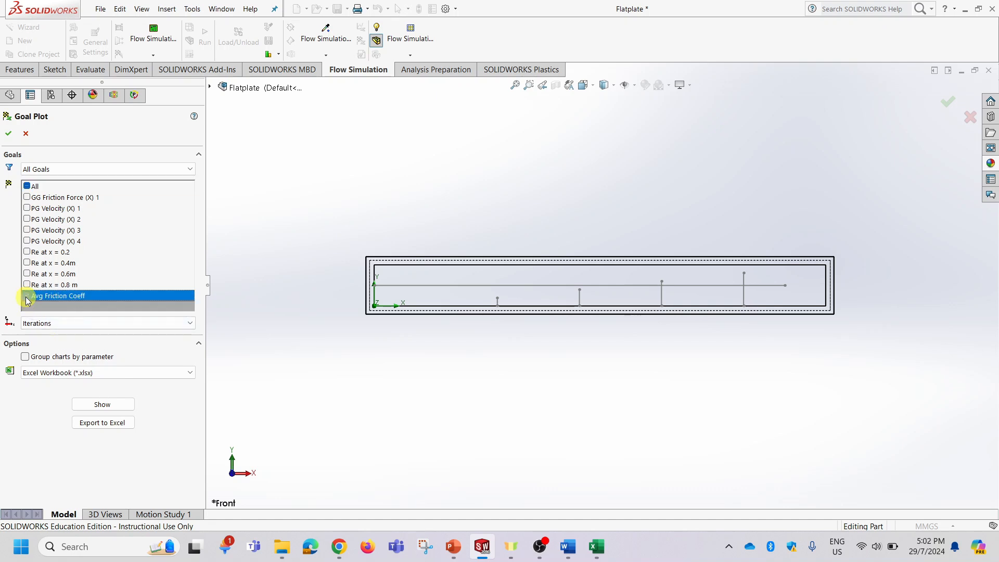
left_click(110, 422)
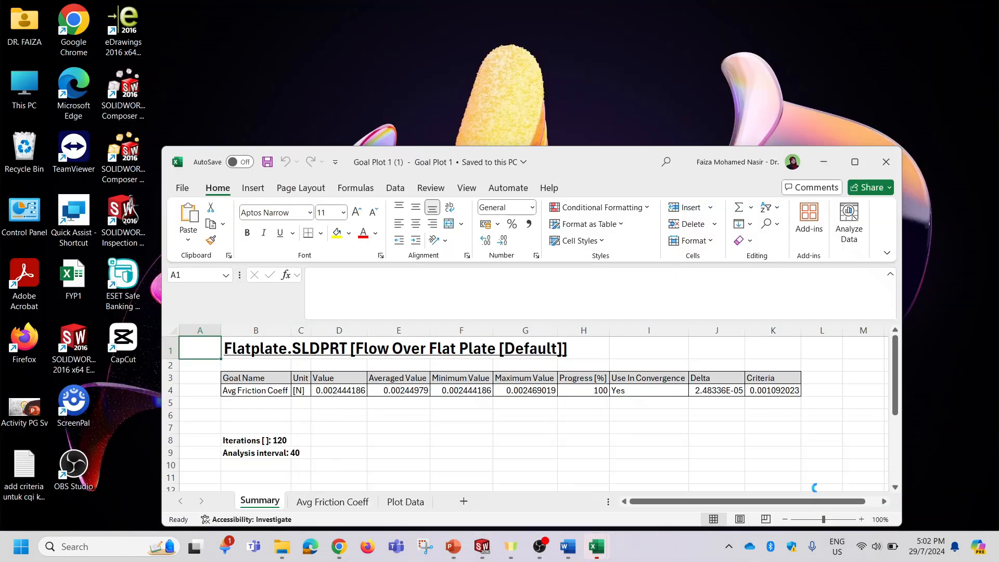
Copy the full-precision Avg Friction Coeff value 0.00244418561840164 from D4 of the exported base-case goal plot workbook
left_click(810, 486)
left_click(336, 390)
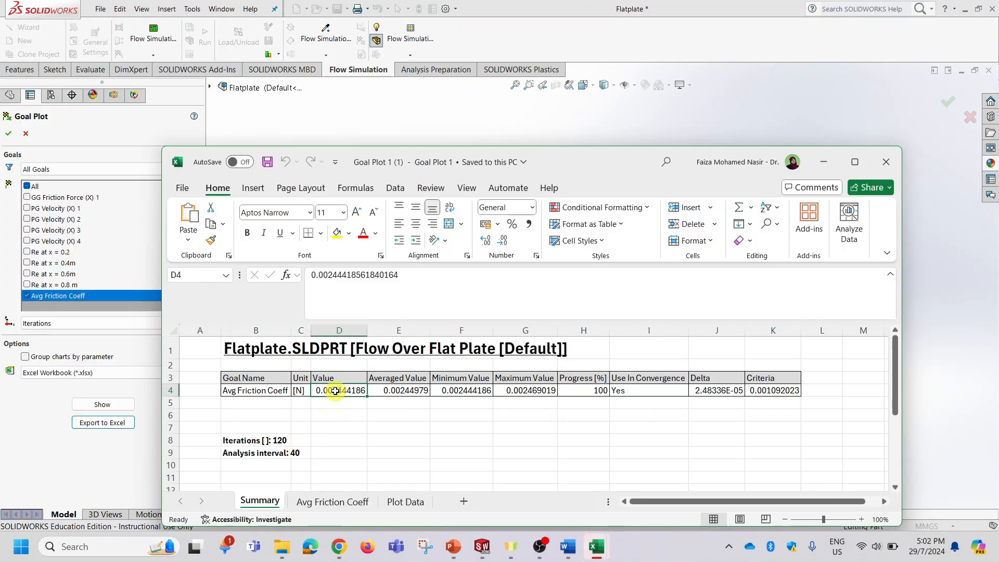
left_click_drag(411, 274, 311, 276)
key("ctrl+c")
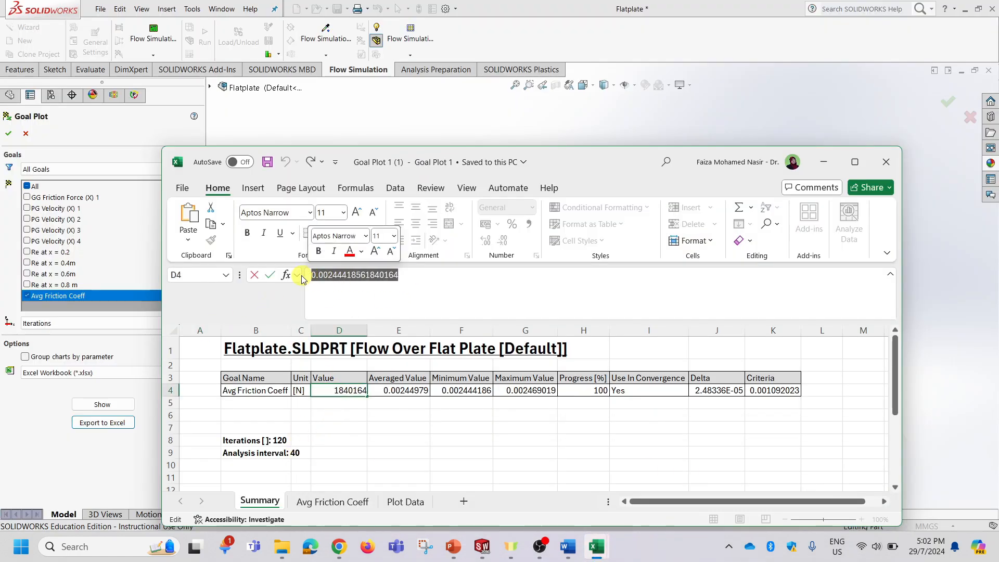
mouse_move(511, 547)
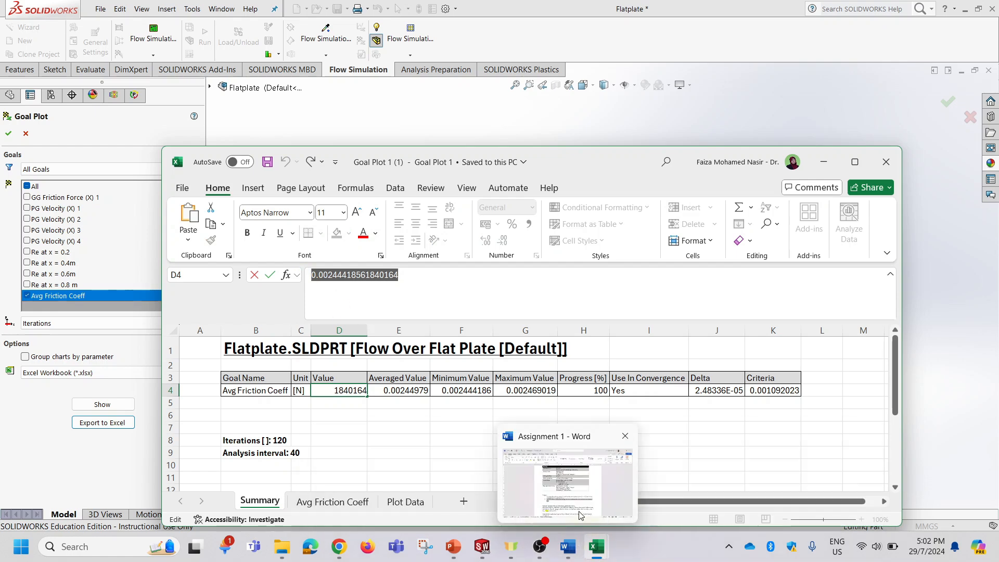
left_click(566, 555)
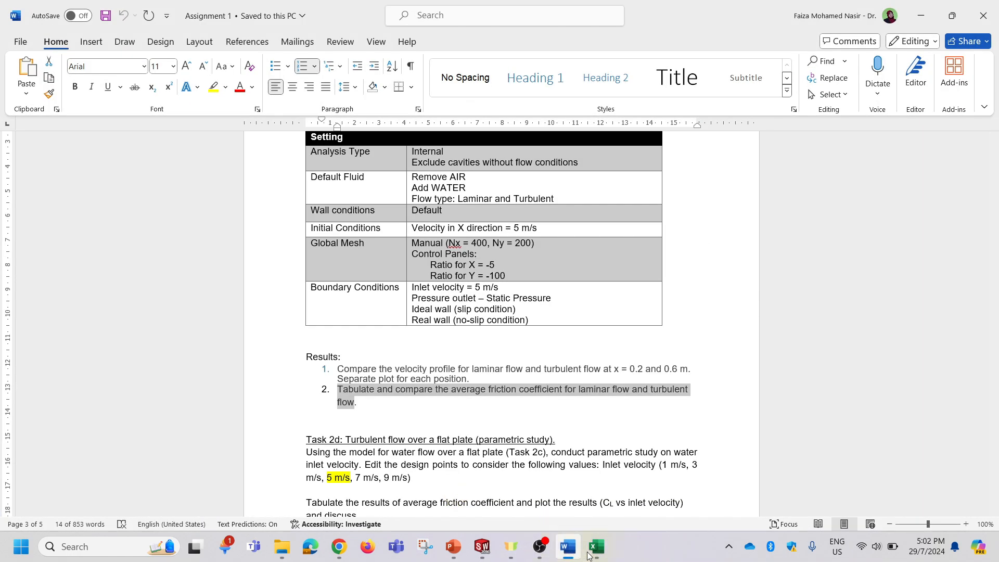
left_click(920, 16)
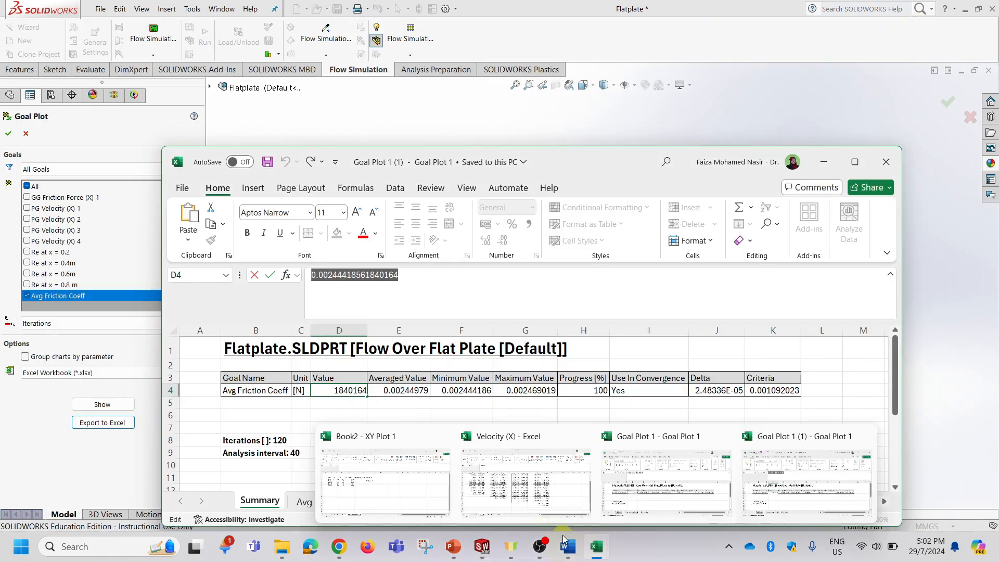
Switch to Book2 and paste 0.00244418561840164 into F4 as the base case's average surface friction coefficient
mouse_move(596, 546)
left_click(398, 487)
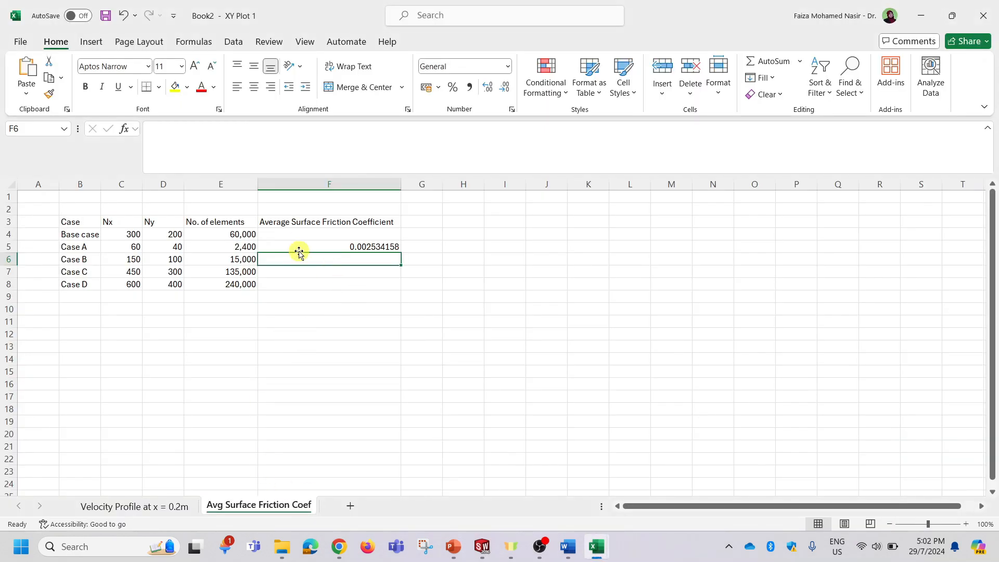
left_click(298, 232)
left_click(205, 136)
key("ctrl+v")
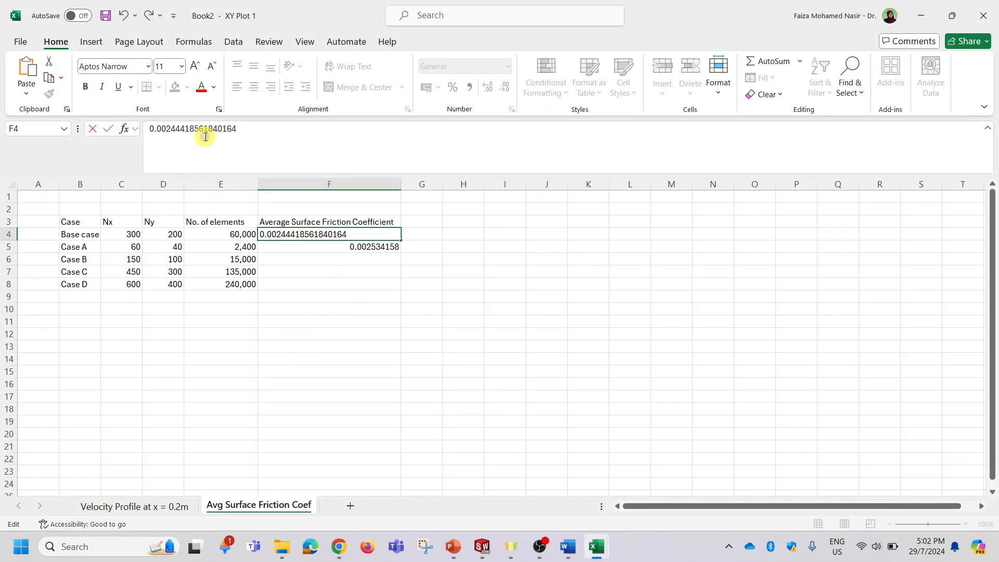
key("Return")
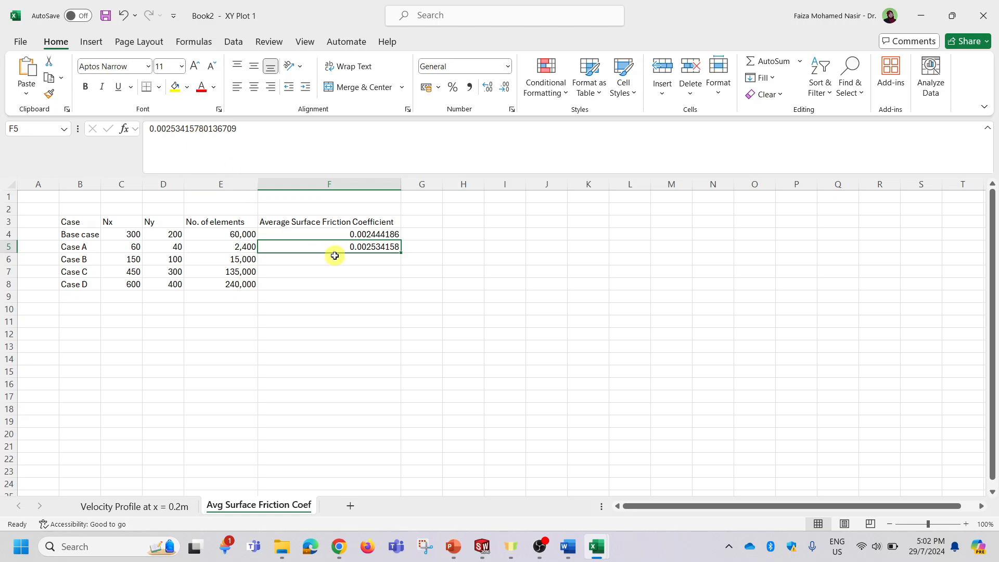
Check Case B's row in Book2, then examine its Nx and Ny mesh settings on the Practical Lab 2 exercise slide in PowerPoint
left_click(338, 262)
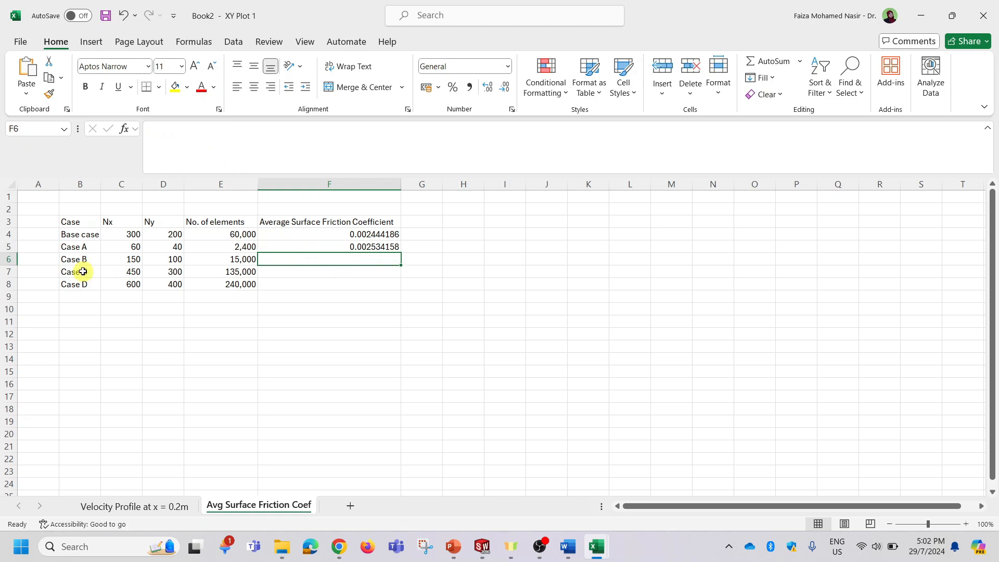
left_click(95, 259)
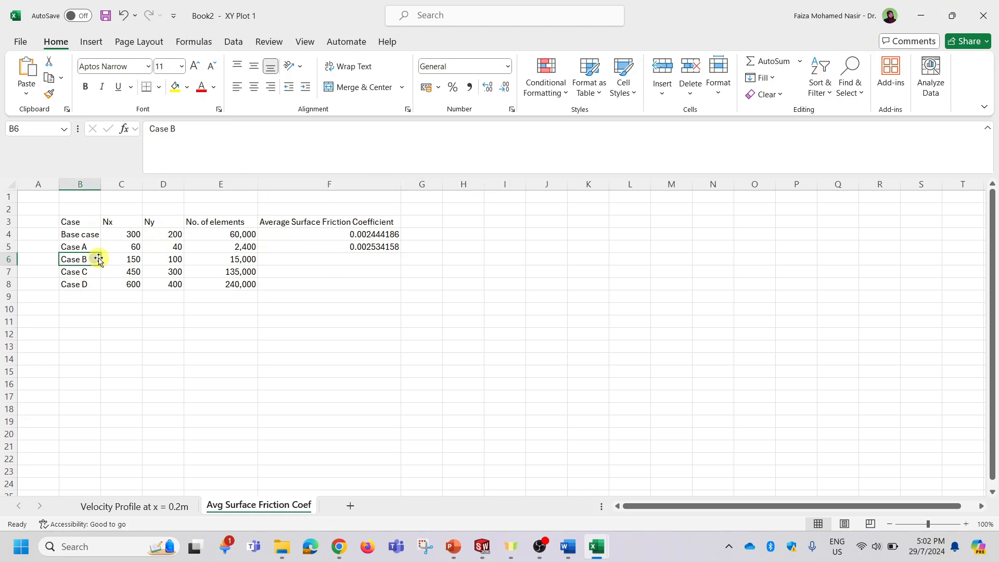
left_click(921, 16)
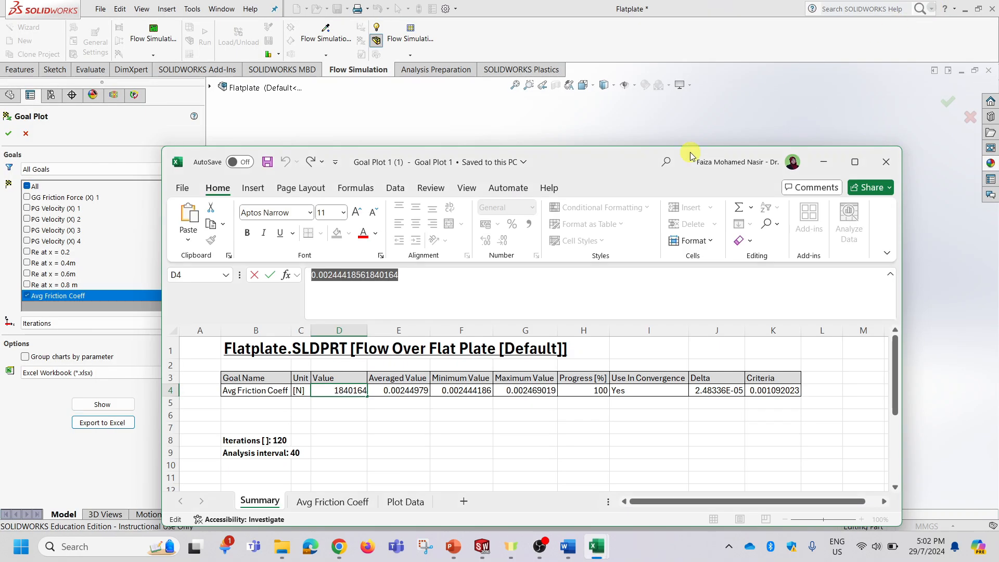
left_click(823, 162)
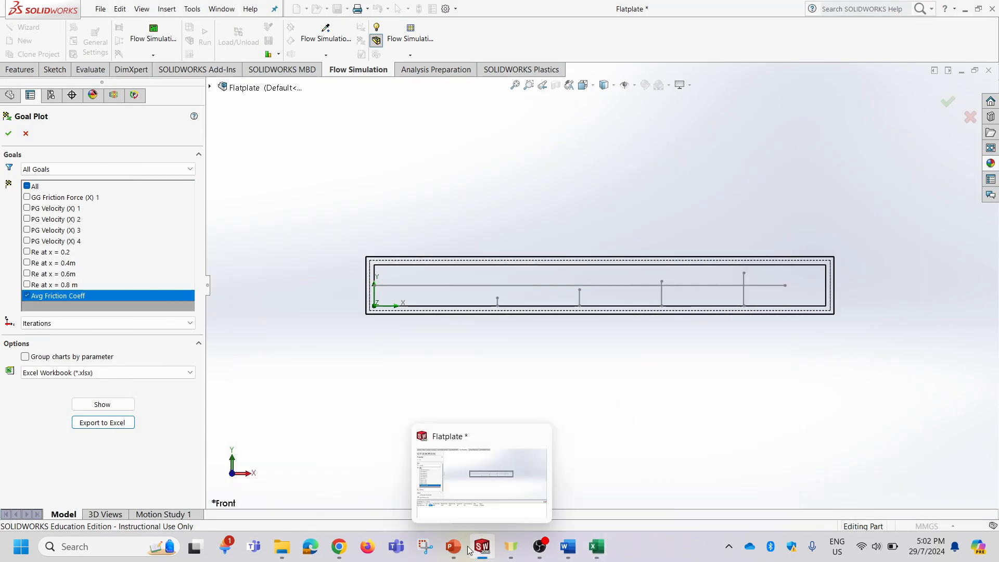
left_click(452, 554)
left_click(372, 375)
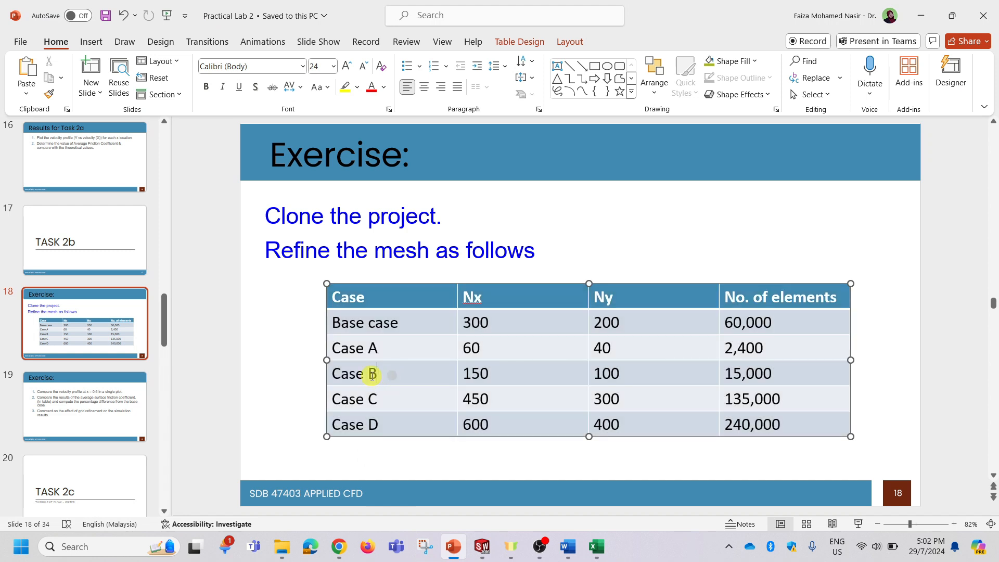
left_click_drag(469, 374, 492, 374)
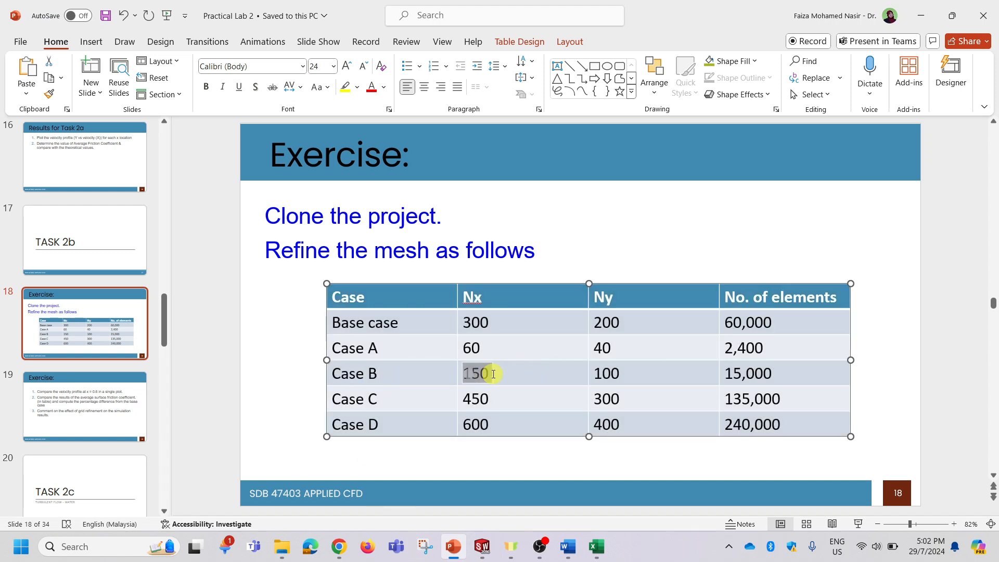
left_click_drag(596, 373, 621, 373)
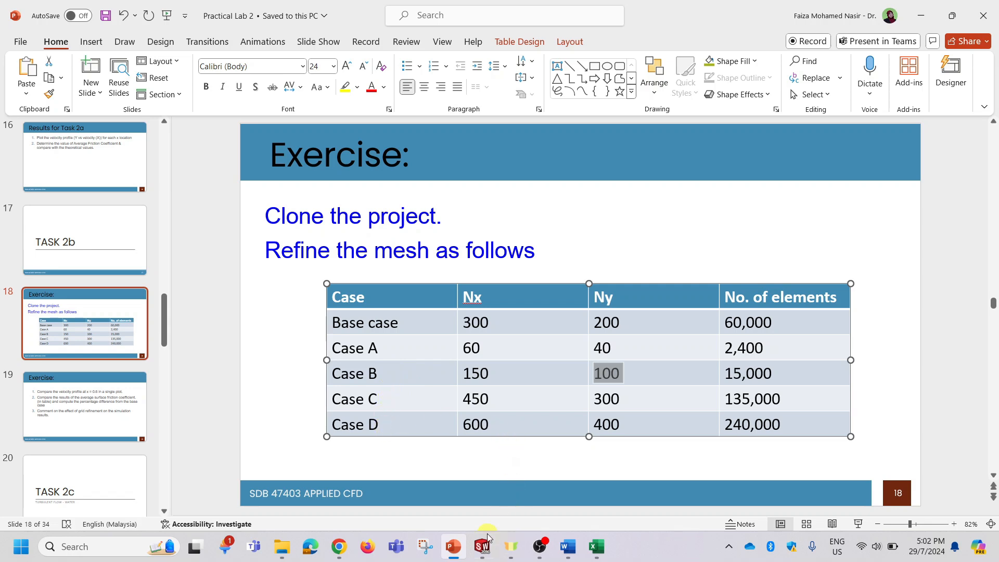
Return to SOLIDWORKS, close the base-case goal plot and activate the Flow Over Flat Plate(Case A) project
mouse_move(482, 545)
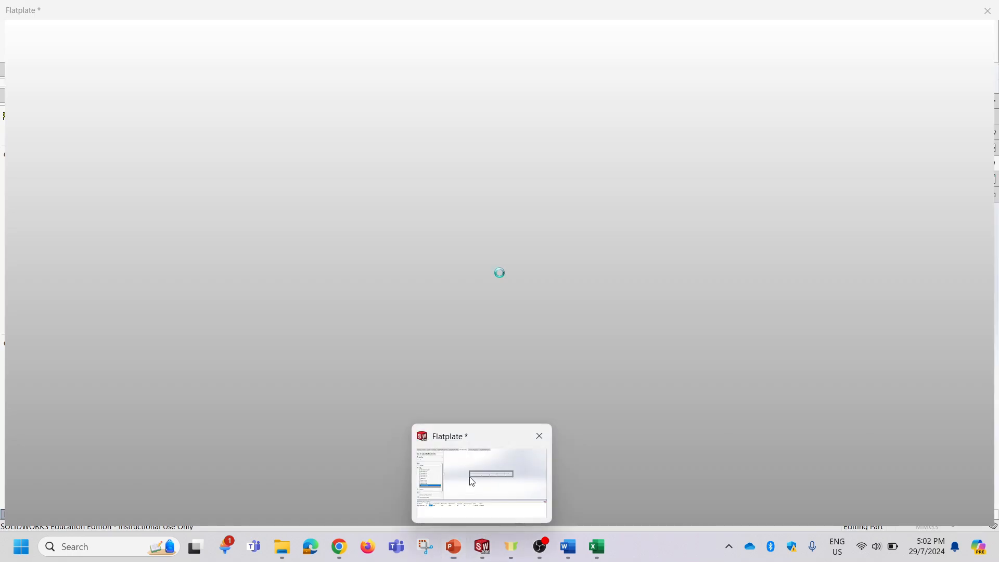
left_click(471, 481)
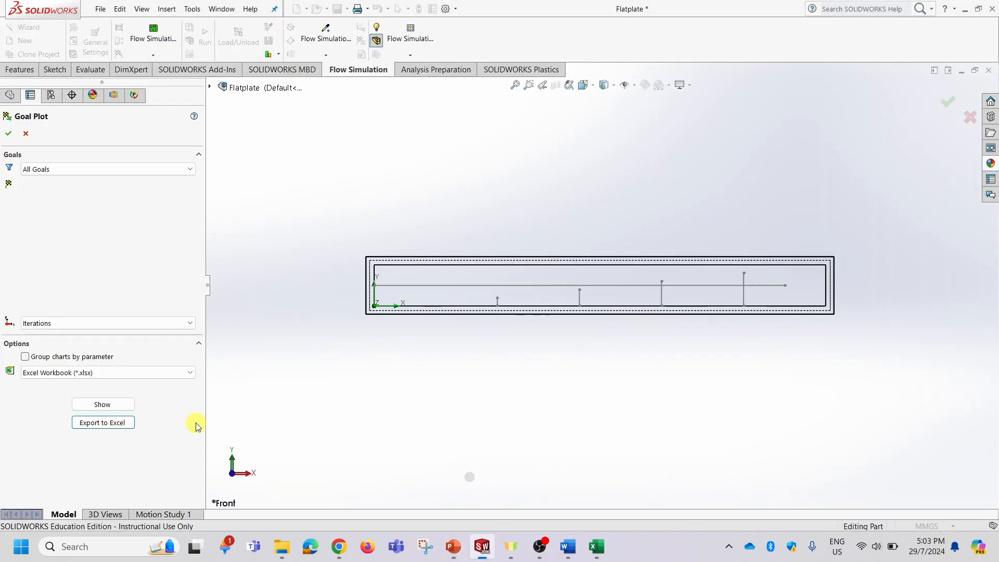
left_click(9, 135)
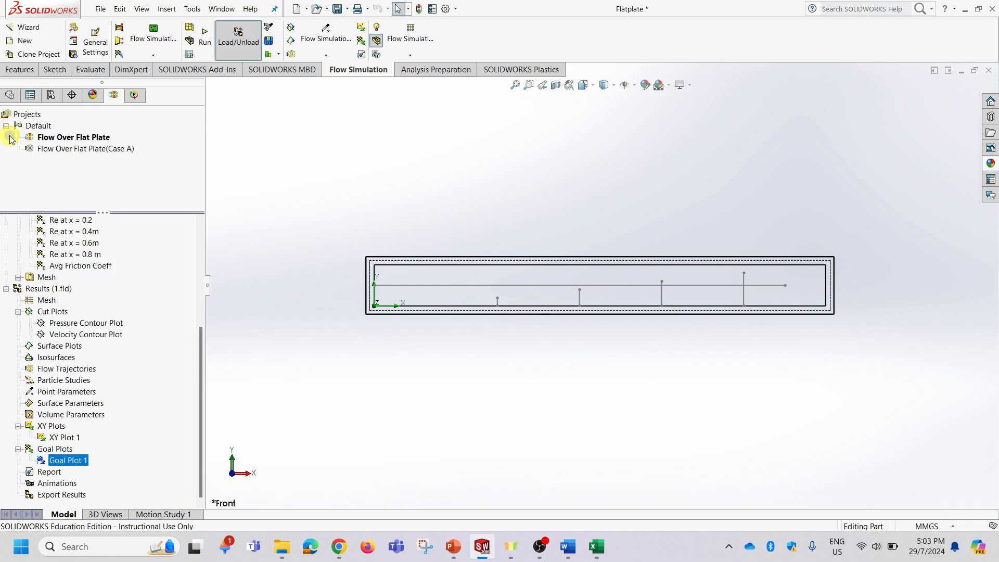
double_click(72, 149)
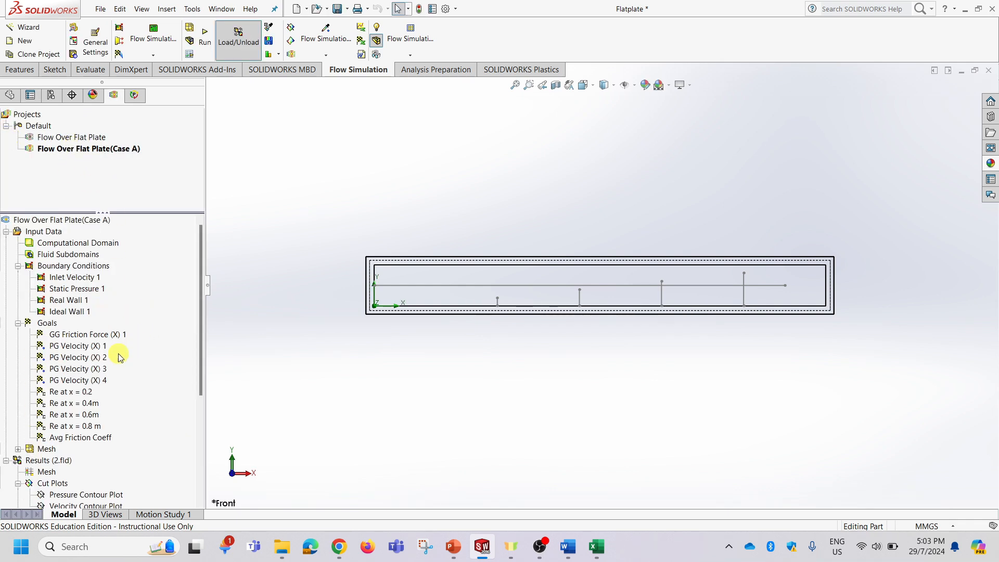
Set the active project's global mesh to Case B's Nx 150 and Ny 100 from the exercise slide, with Keep Aspect Ratio enabled
right_click(46, 454)
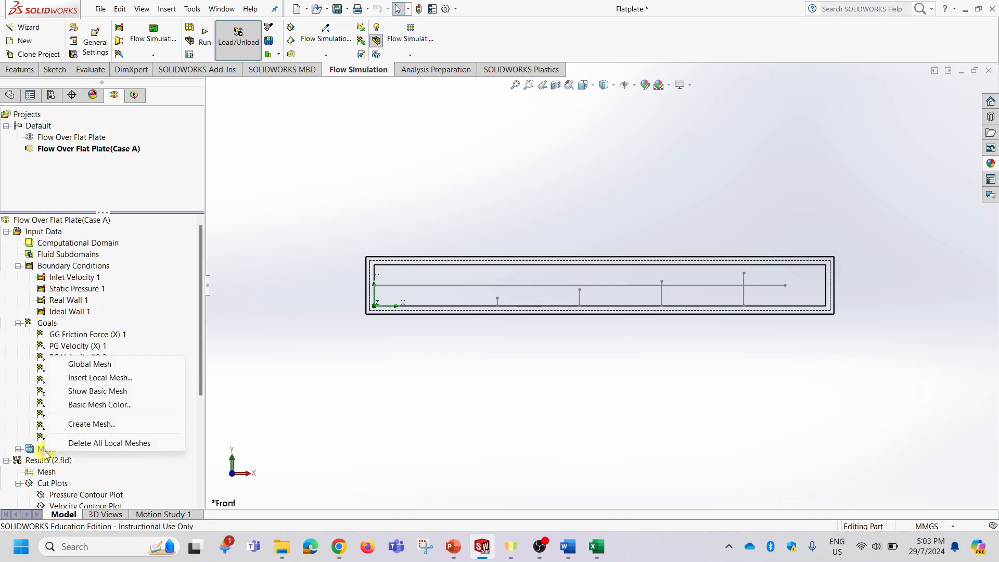
left_click(107, 363)
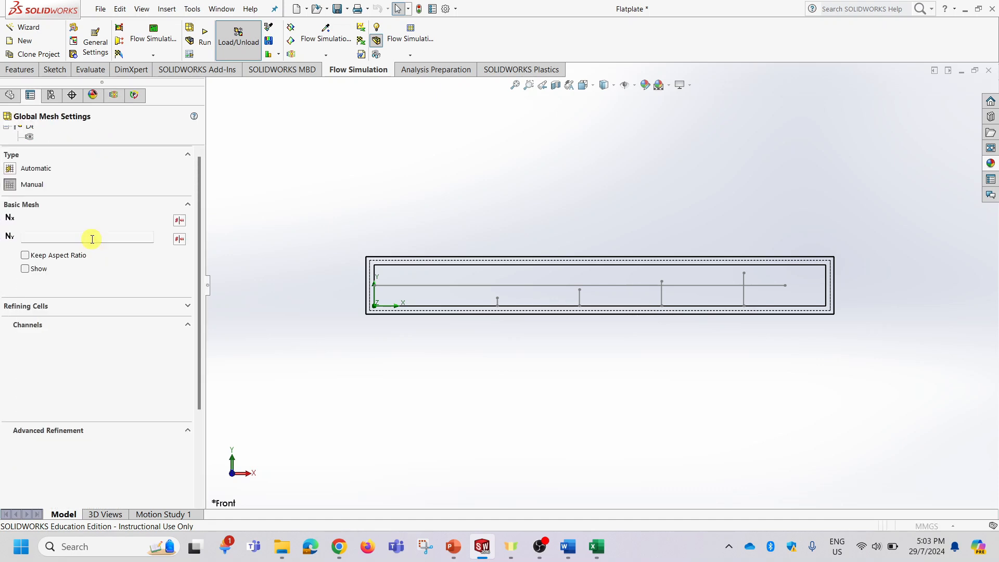
left_click(455, 548)
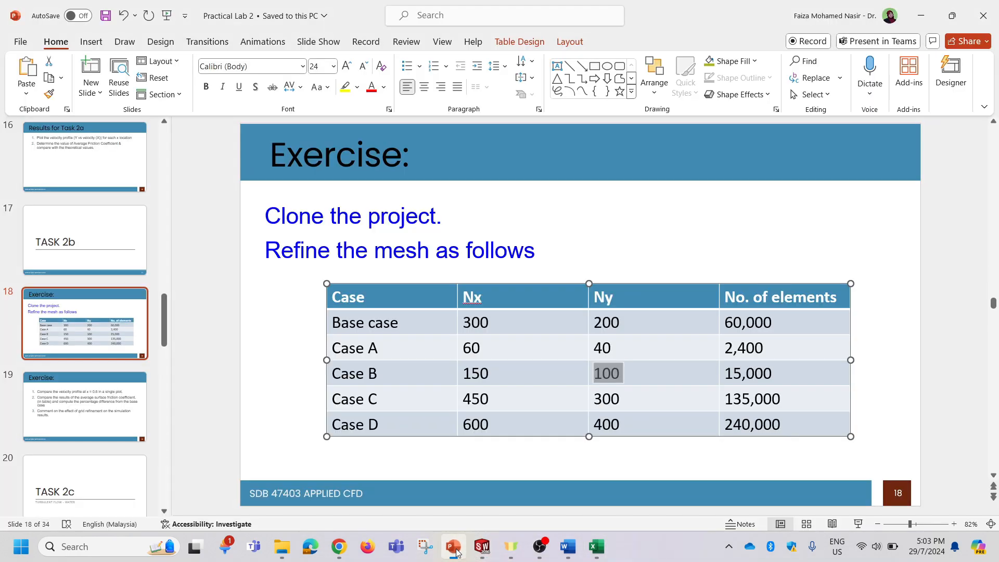
left_click(920, 16)
double_click(21, 218)
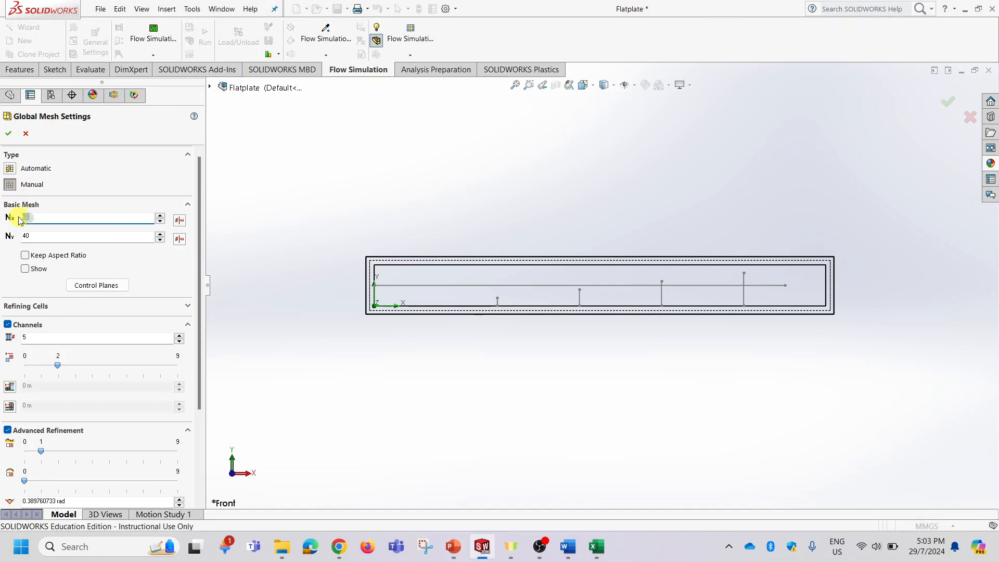
type("150")
left_click(31, 236)
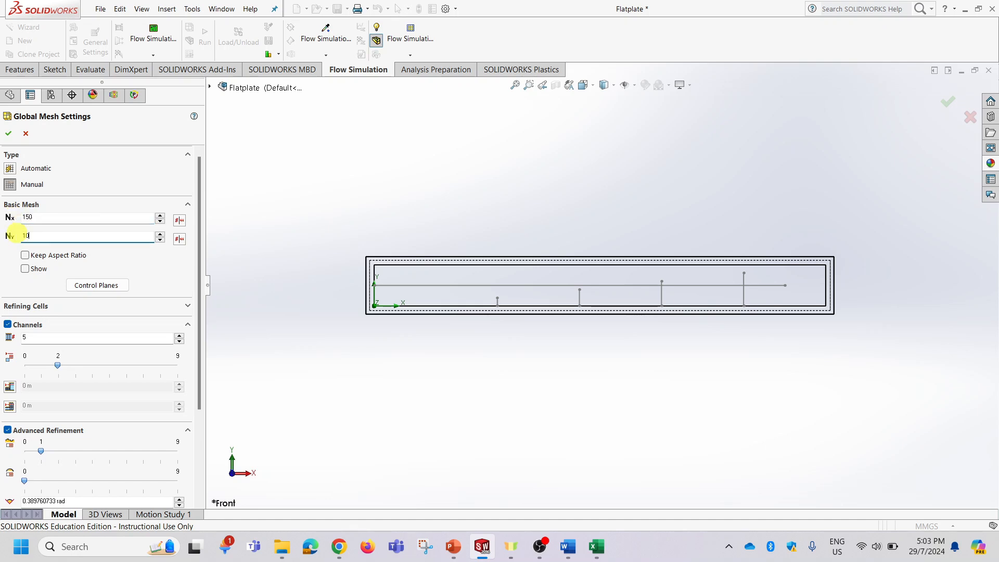
left_click(146, 255)
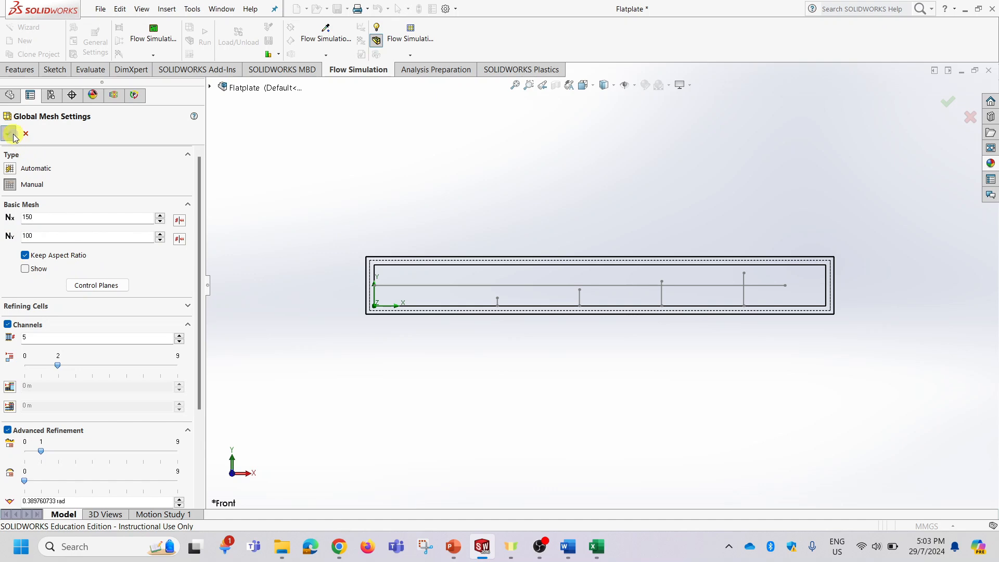
left_click(11, 134)
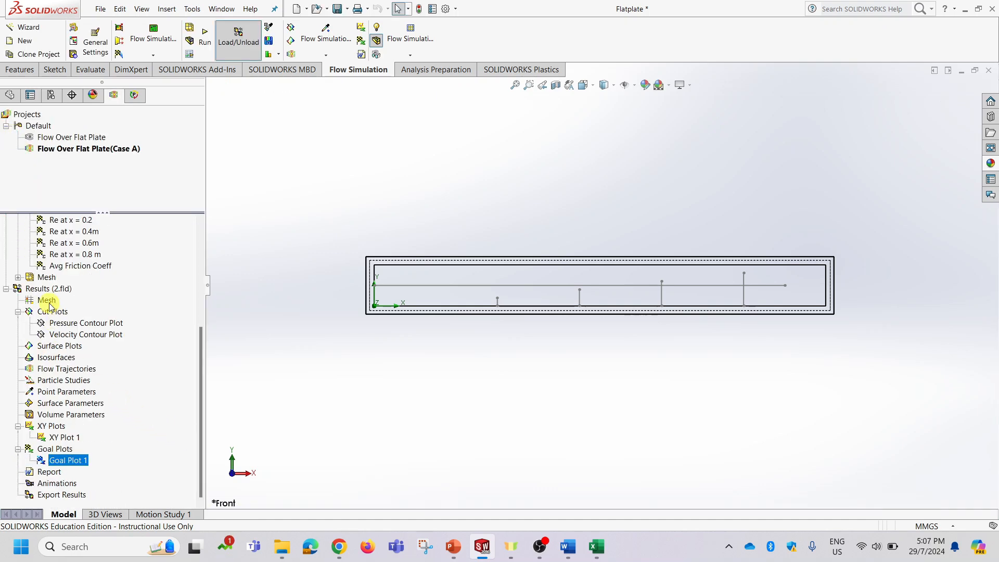
Review the global mesh settings again, including Nx, Ny and the channel and advanced refinement options, and accept them
left_click(48, 301)
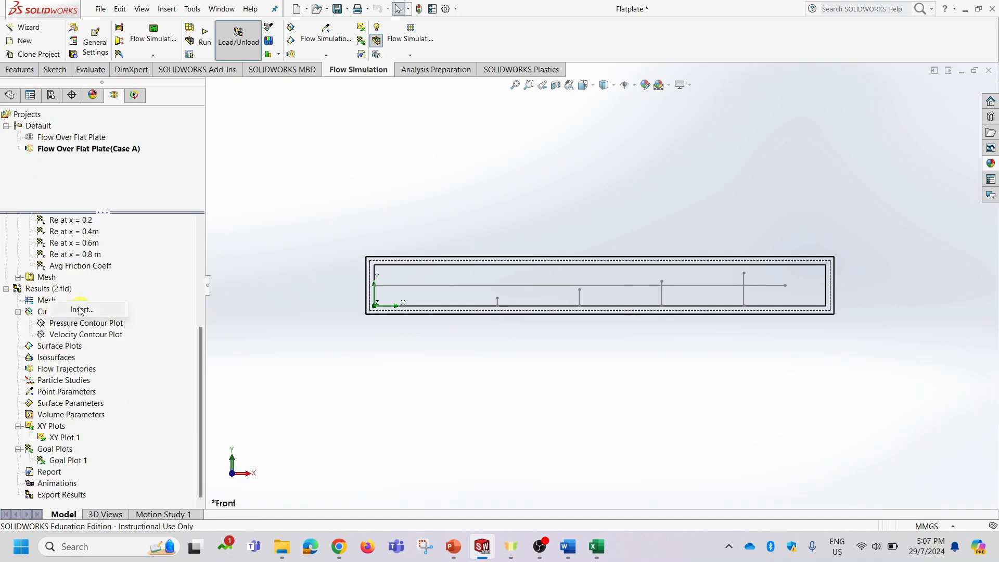
scroll(137, 350, "up", 4)
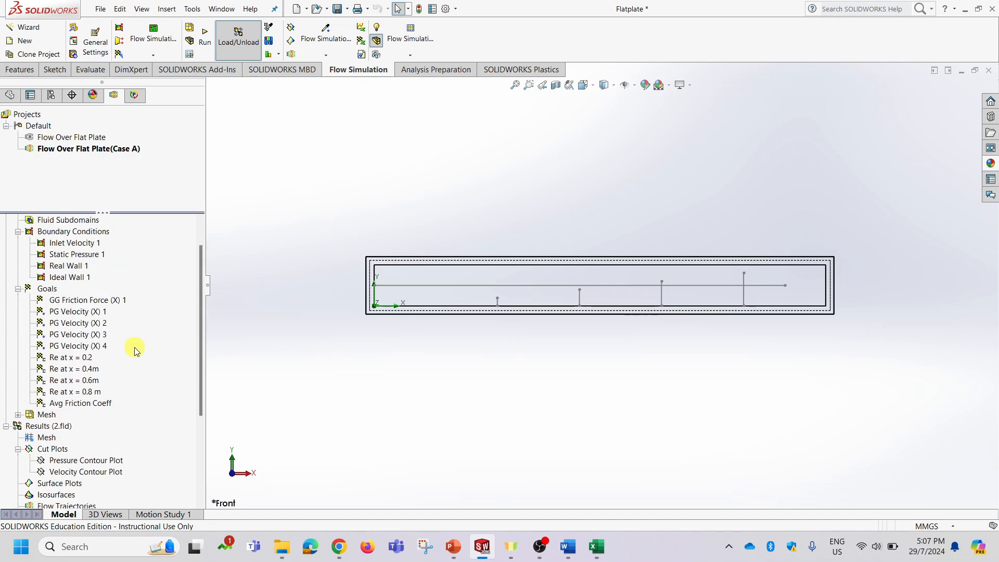
scroll(136, 350, "up", 1)
right_click(40, 456)
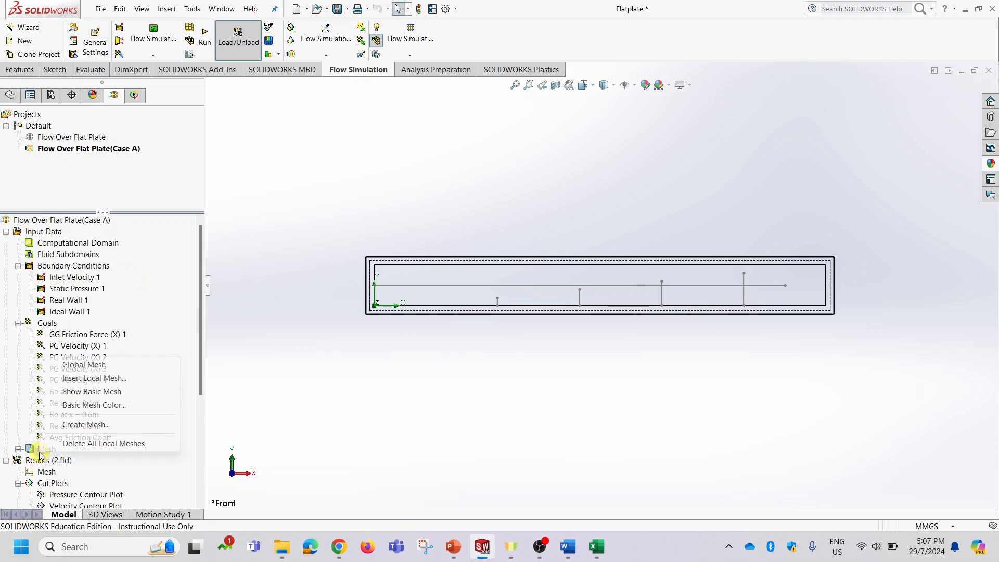
left_click(95, 366)
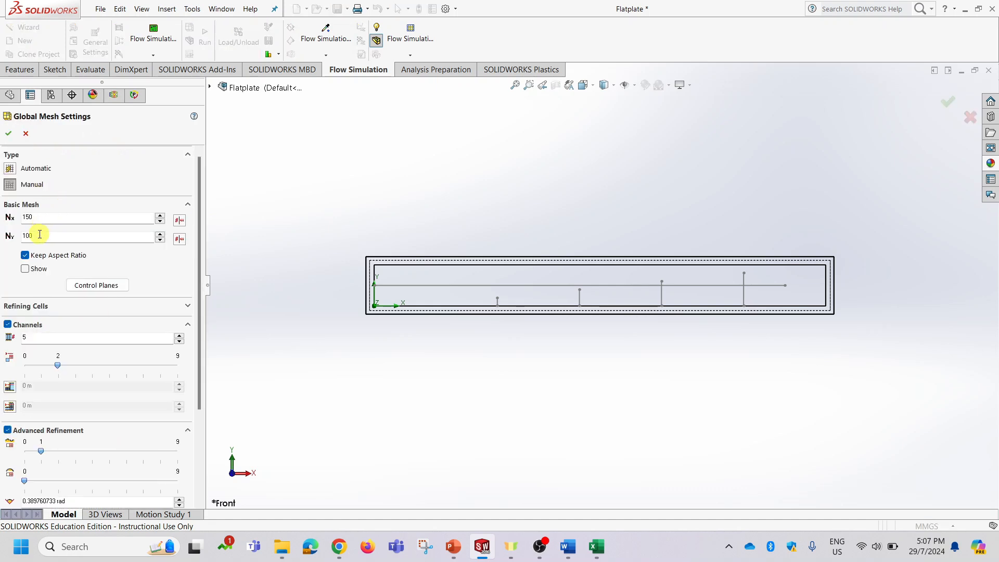
scroll(127, 403, "down", 4)
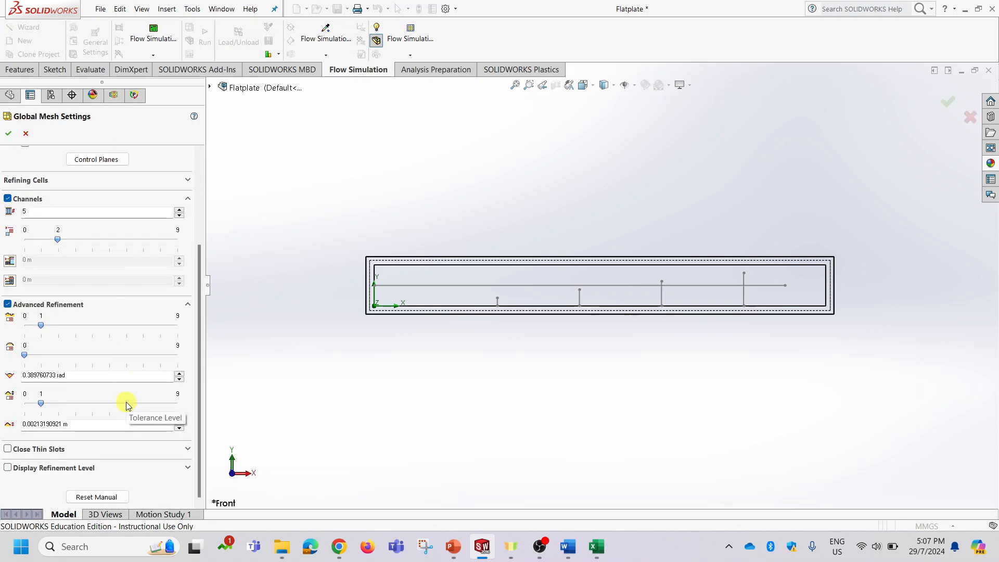
left_click(9, 134)
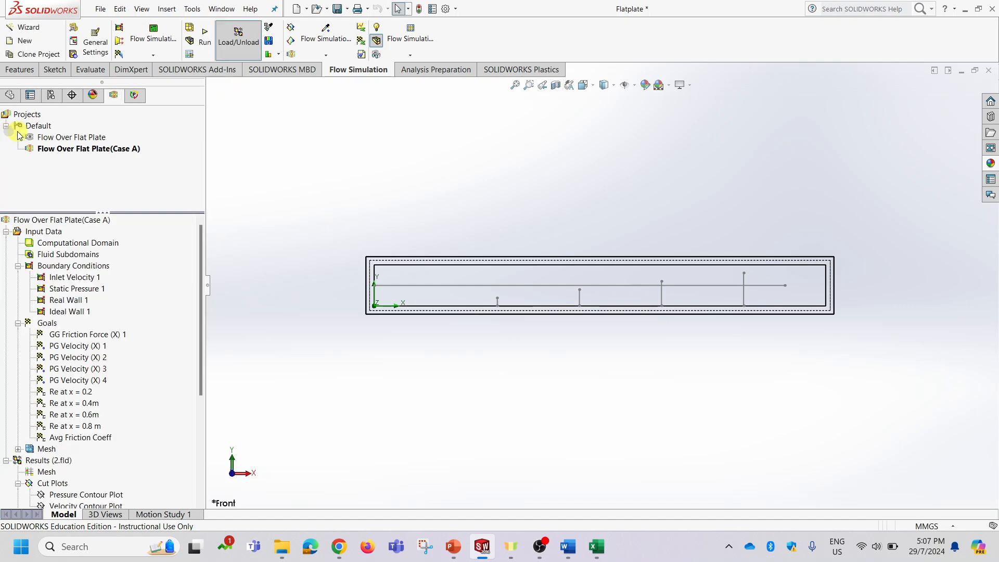
Generate only the mesh for the active project on this computer using 12 CPUs, with results loading enabled
right_click(47, 450)
left_click(97, 424)
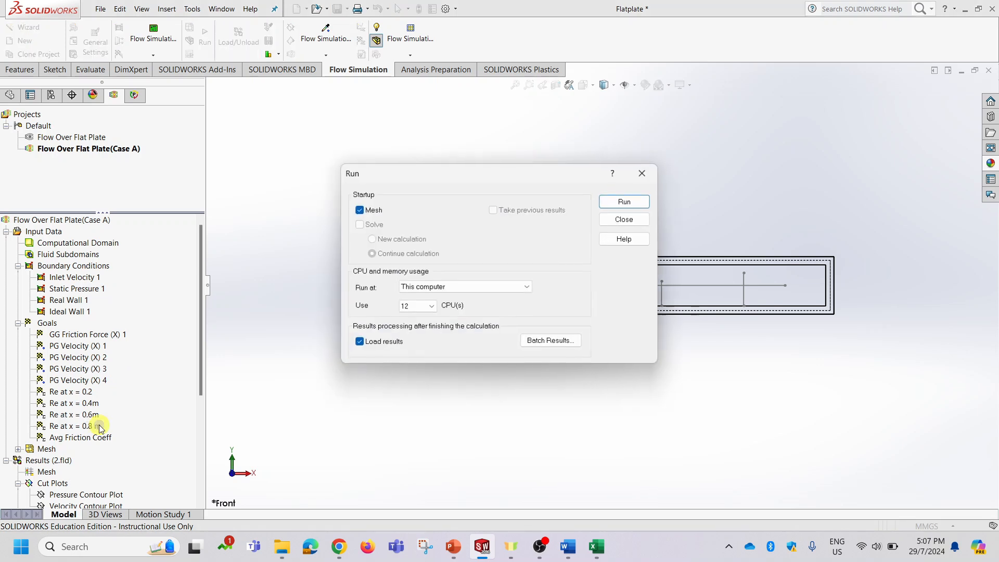
left_click(640, 200)
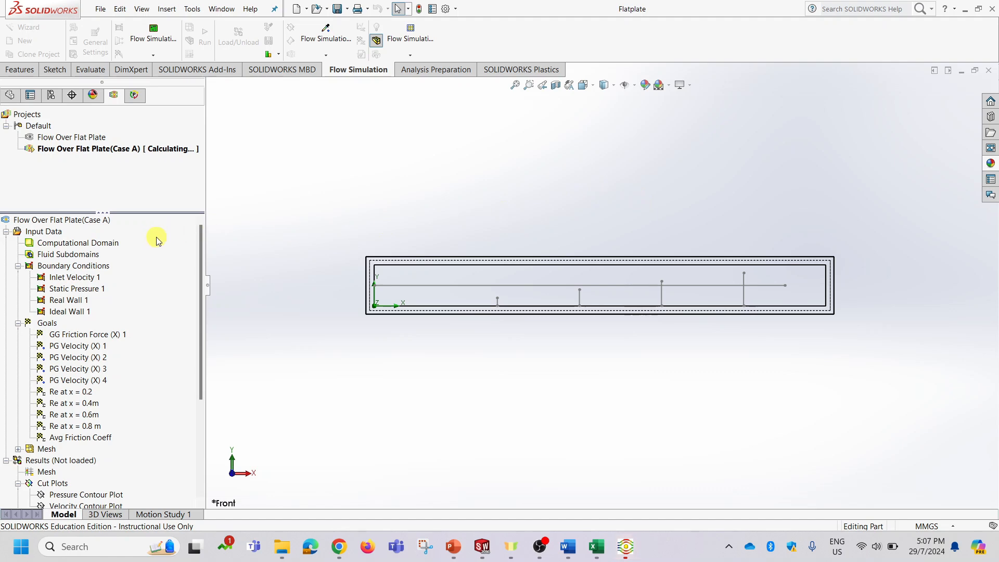
scroll(163, 301, "down", 4)
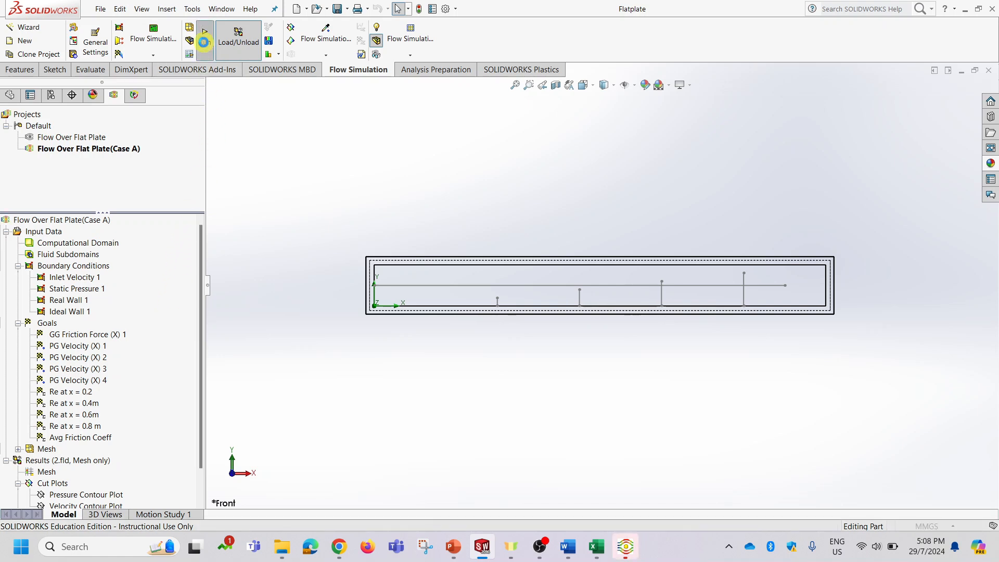
Run a new calculation on the generated mesh without remeshing, and close the mesh generation window
left_click(203, 41)
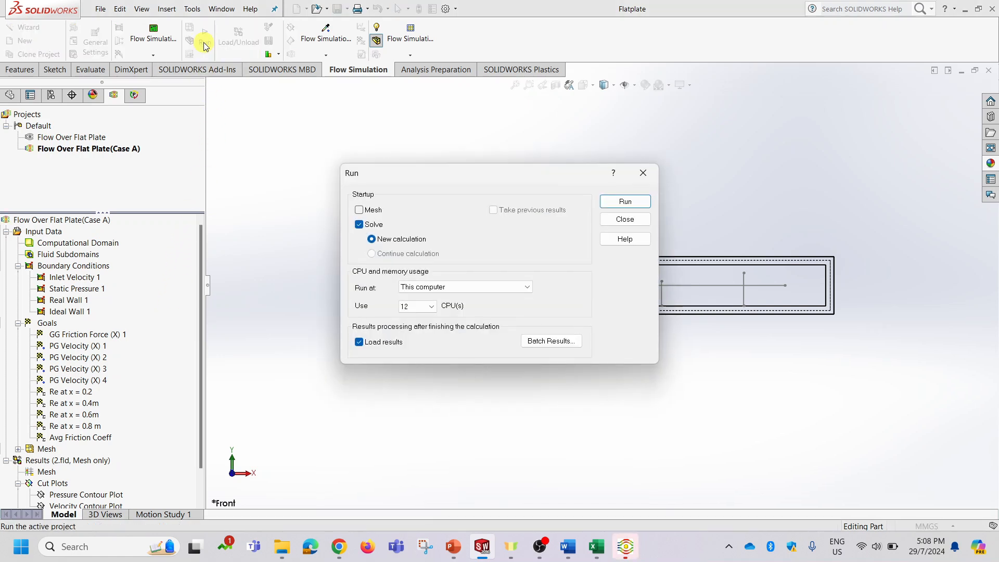
left_click(619, 202)
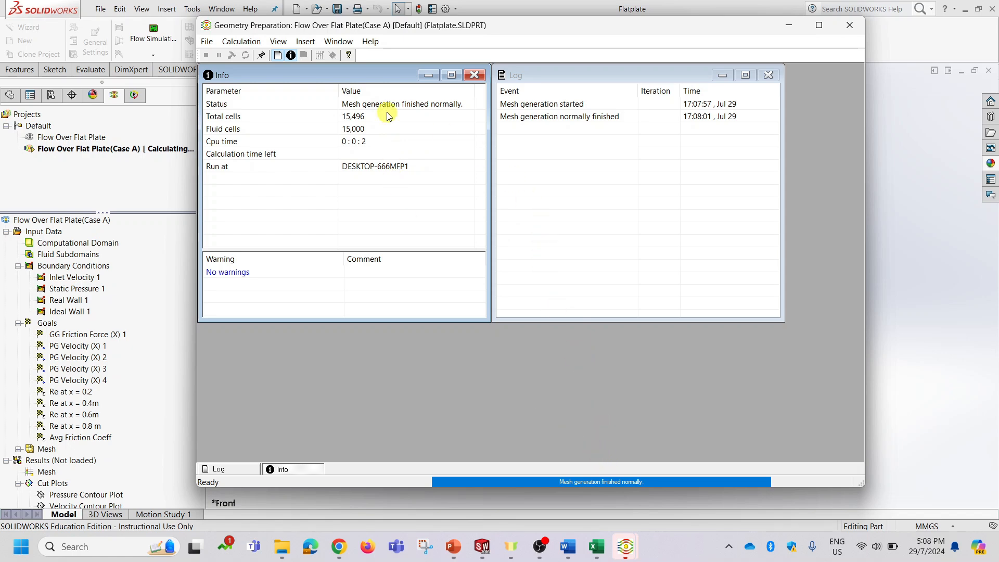
left_click(854, 24)
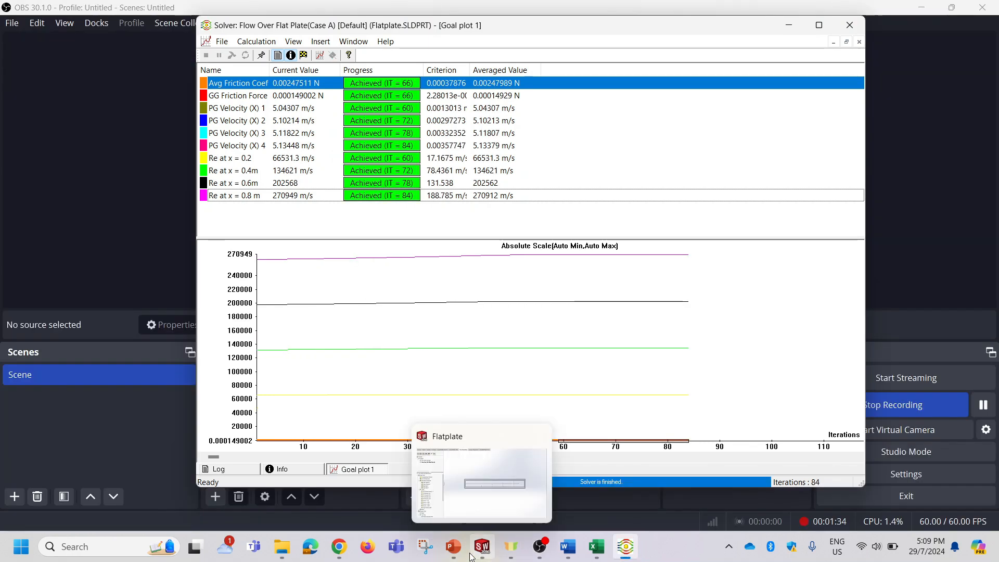
Return to SOLIDWORKS, check the Avg Friction Coeff goal in the solver window, and close the solver
left_click(471, 557)
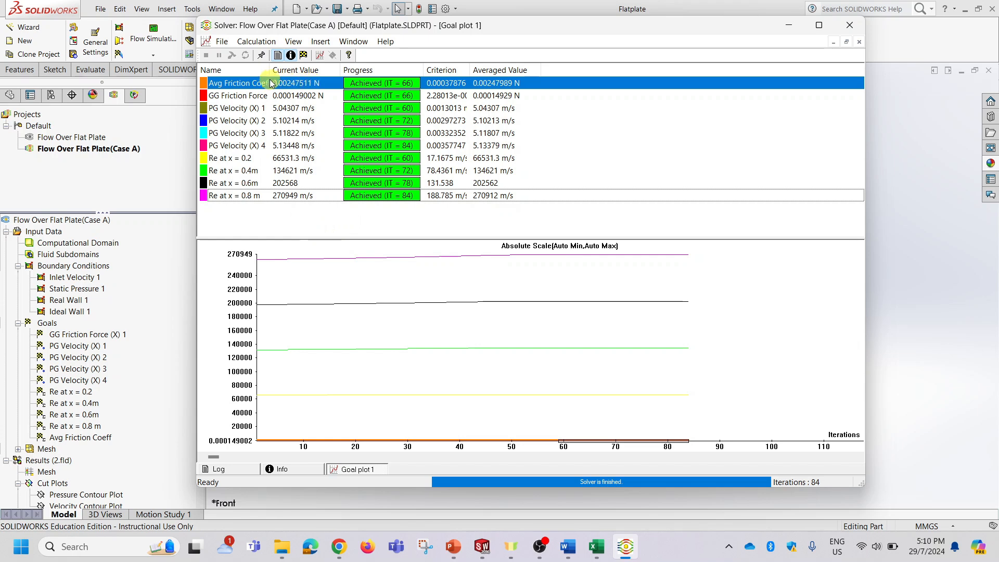
right_click(300, 88)
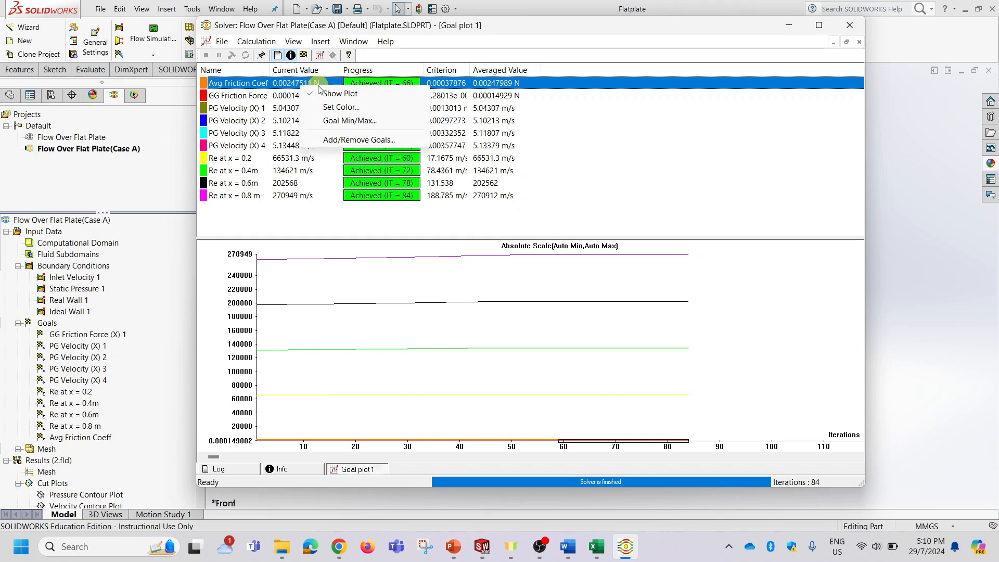
left_click(612, 37)
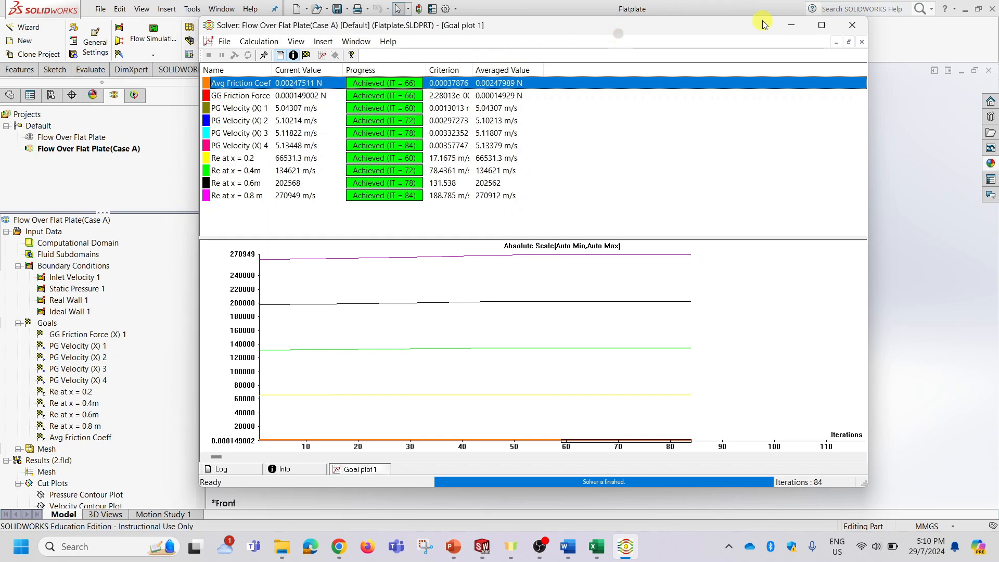
left_click(849, 25)
Export the Velocity (X) profile along x = 0.6 m from XY Plot 1 to Excel
scroll(122, 380, "down", 5)
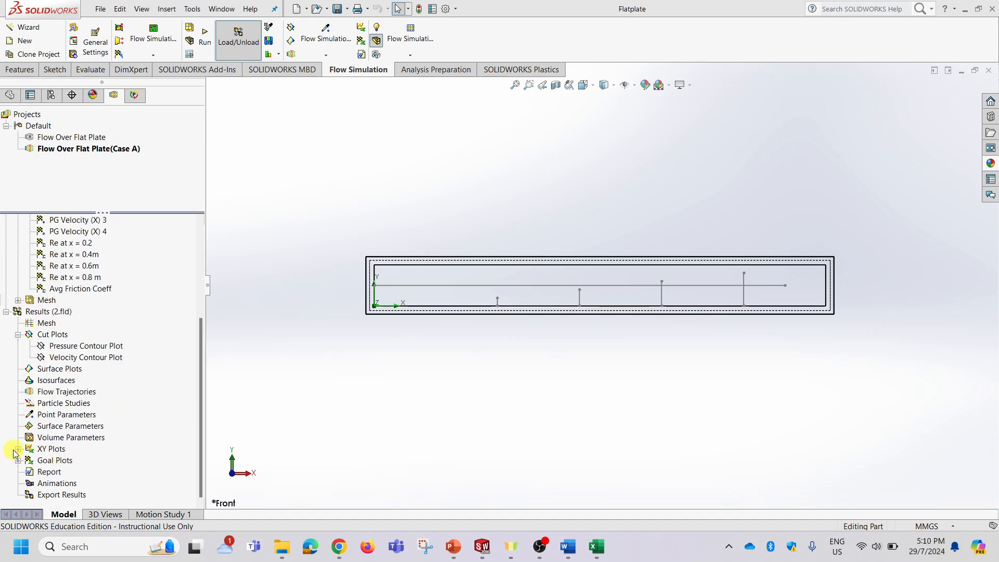
left_click(17, 449)
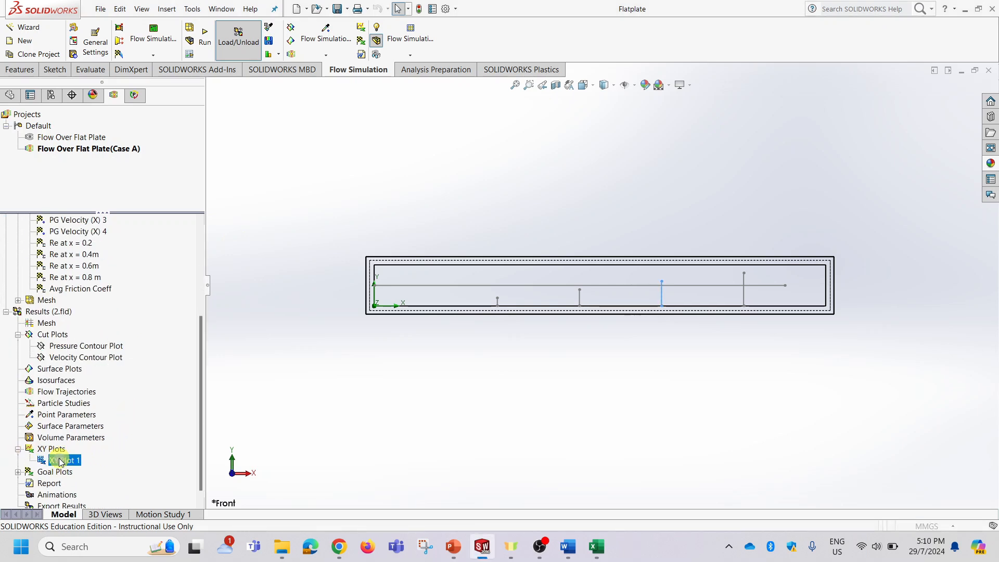
double_click(61, 461)
scroll(117, 463, "down", 1)
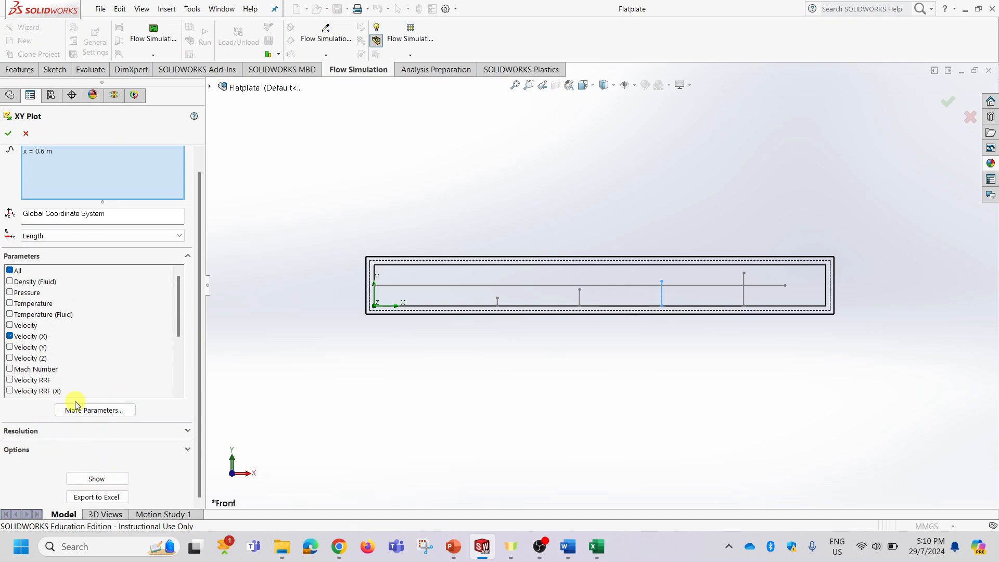
left_click(112, 498)
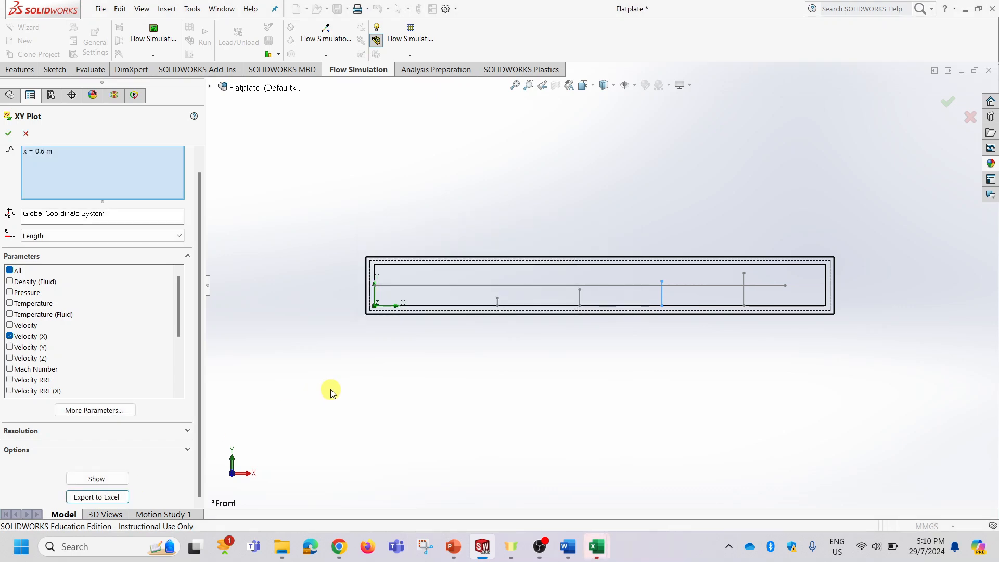
Close the earlier XY Plot 1 (1) and Goal Plot 1 (1) workbooks in Excel without saving changes
mouse_move(594, 544)
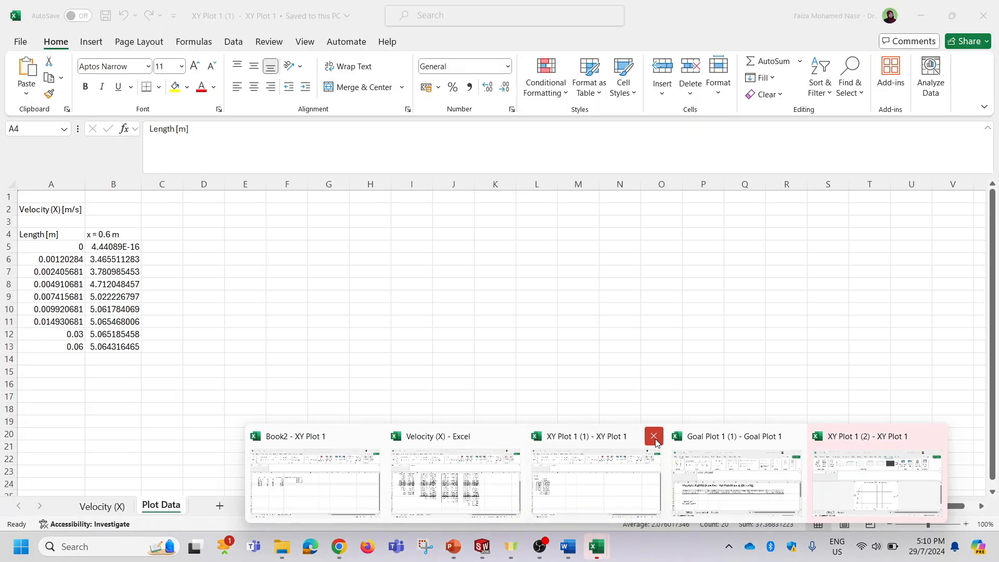
left_click(653, 435)
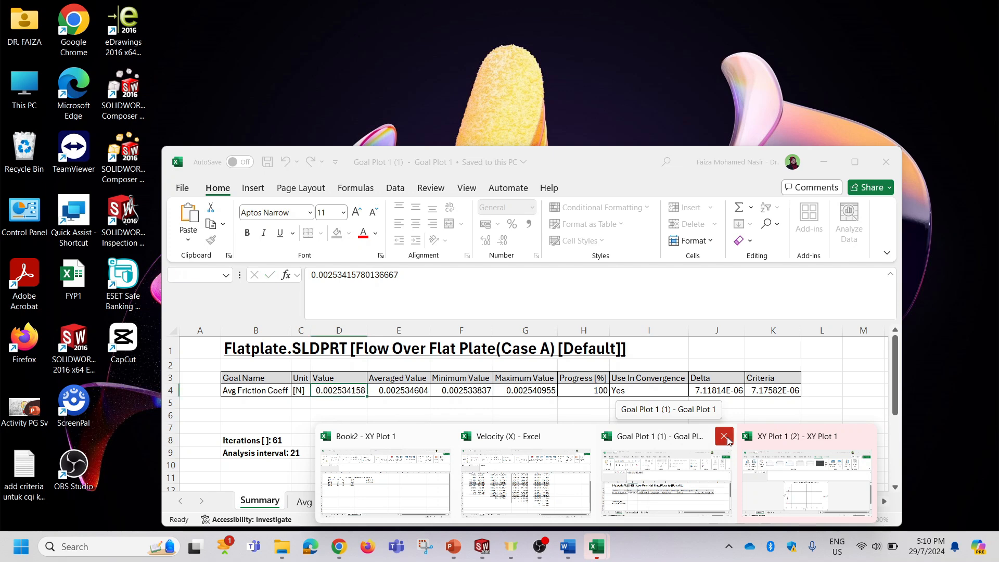
left_click(723, 436)
left_click(581, 438)
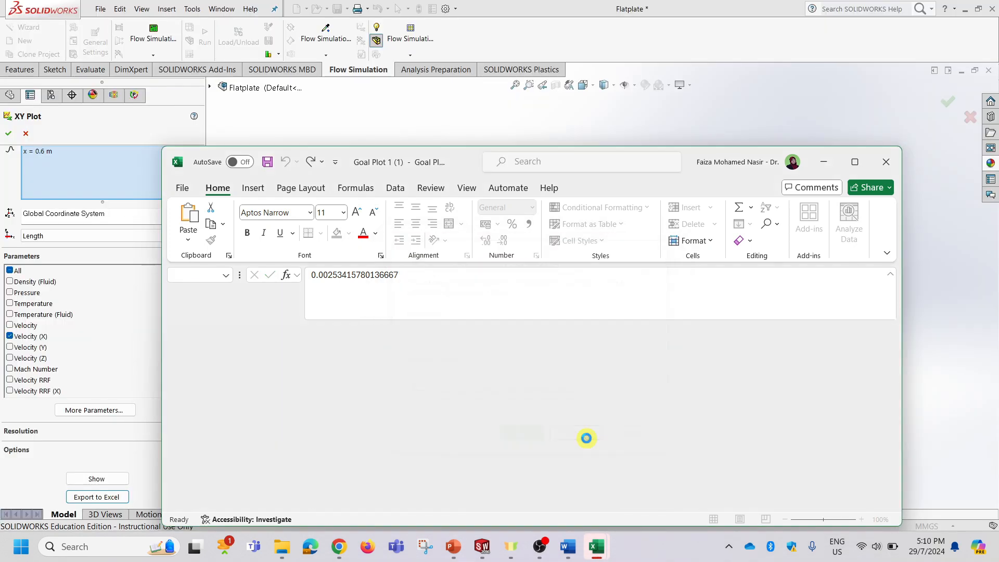
Copy the length and x = 0.6 m velocity data in A4:B17 from the Plot Data sheet of the XY Plot 1 (2) workbook
mouse_move(593, 546)
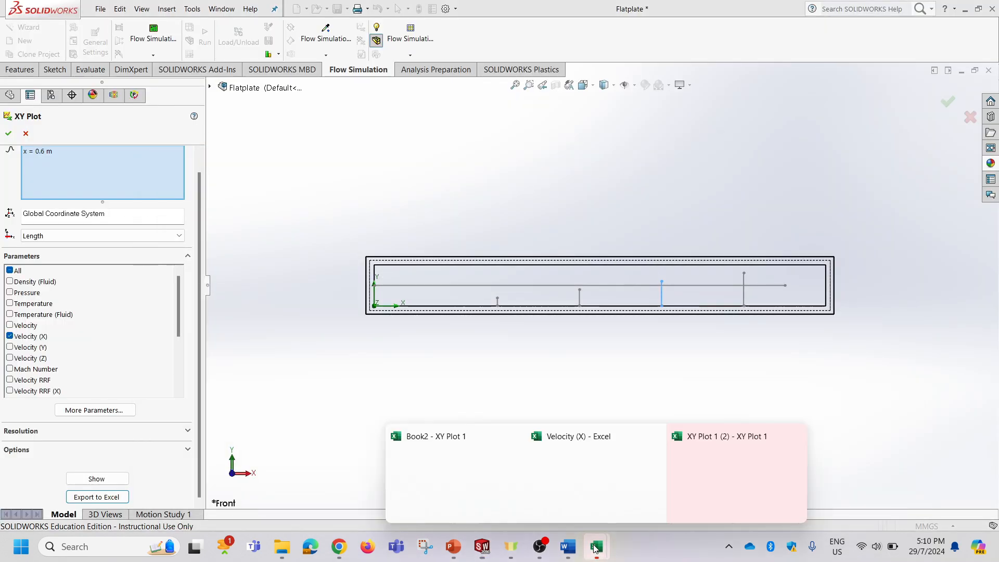
left_click(706, 481)
left_click(323, 501)
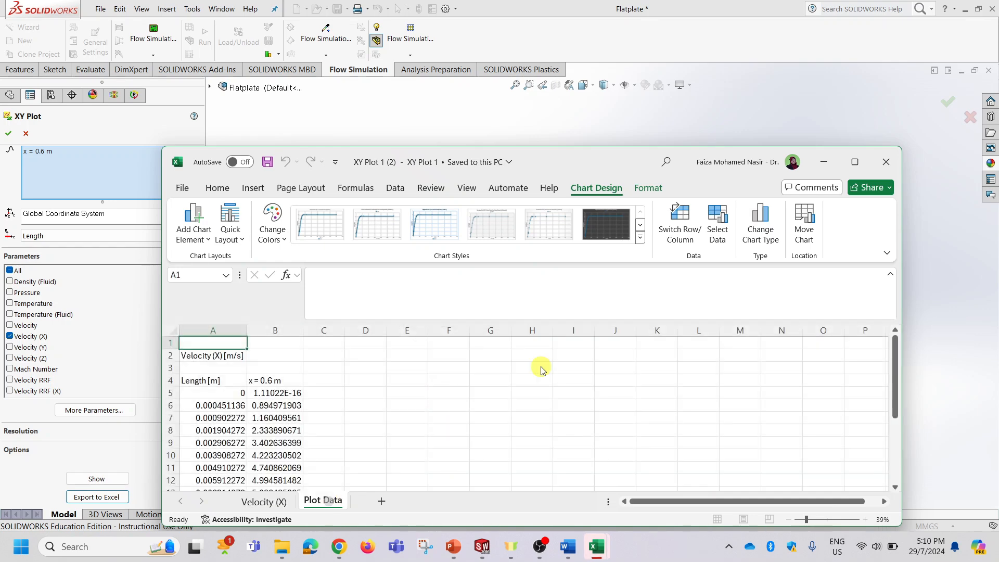
left_click(855, 162)
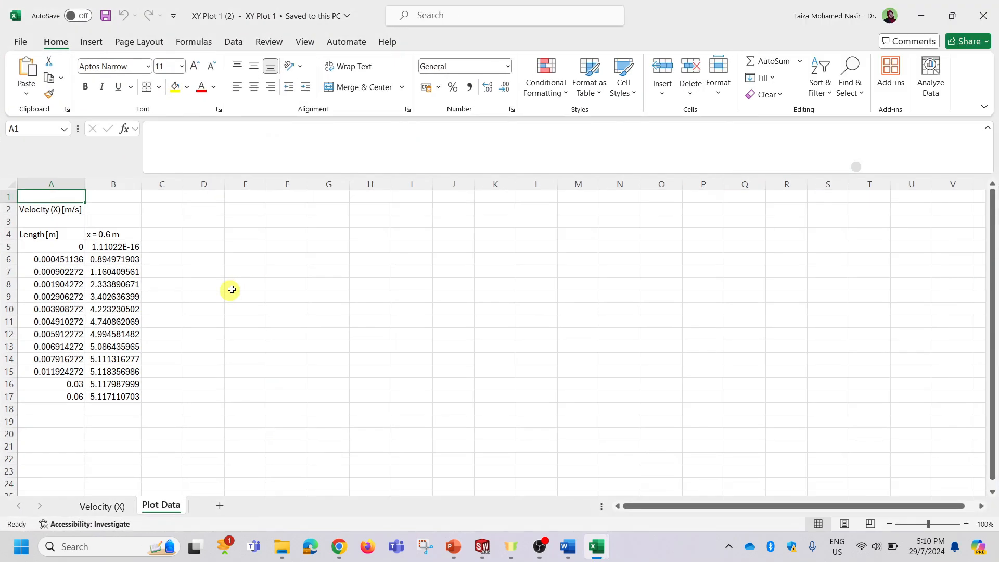
left_click_drag(69, 234, 111, 394)
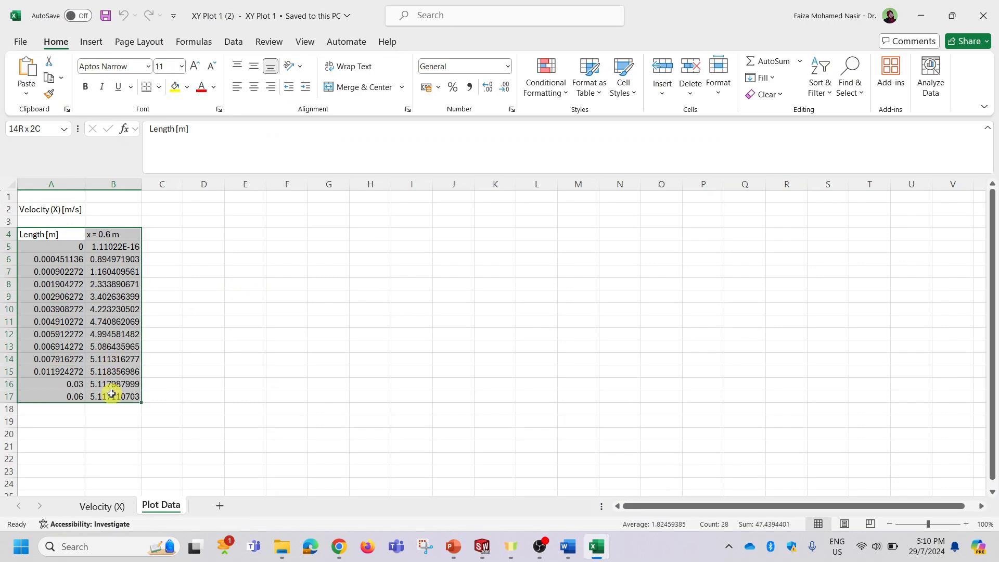
key("ctrl+c")
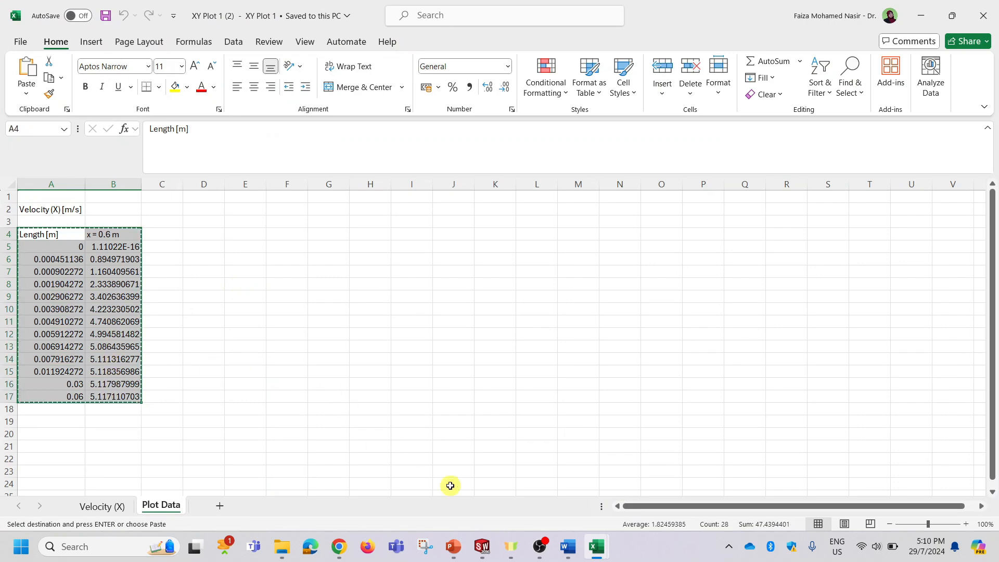
mouse_move(596, 552)
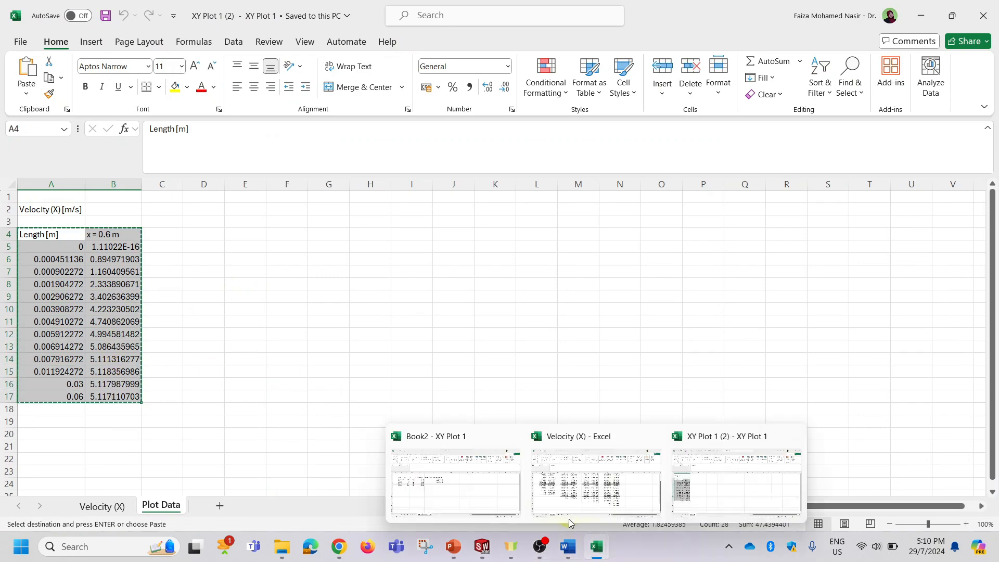
Paste the copied length and velocity data over the 15,000-element block at I4 in the velocity profile sheet of Book2
left_click(484, 482)
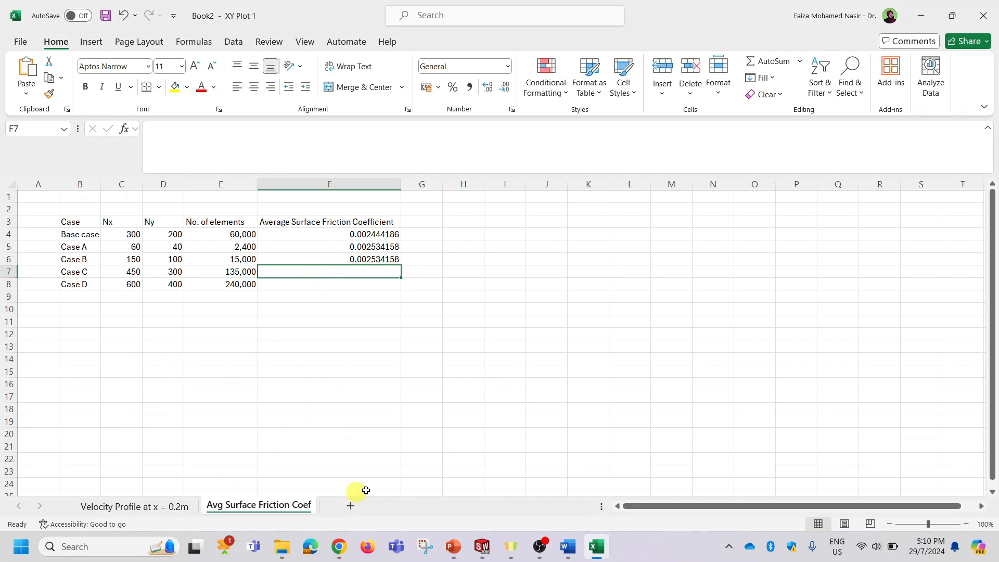
left_click(130, 505)
left_click(379, 234)
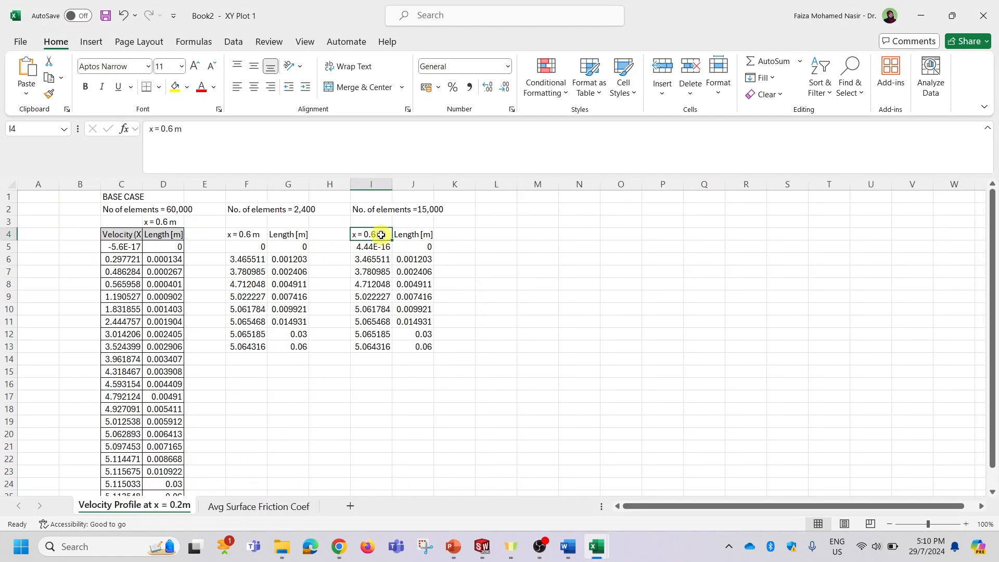
key("ctrl+v")
Rearrange the pasted 15,000-element data so the x = 0.6 m velocity column precedes the length column in I4:J17
left_click_drag(374, 234, 372, 397)
left_click_drag(370, 228, 436, 395)
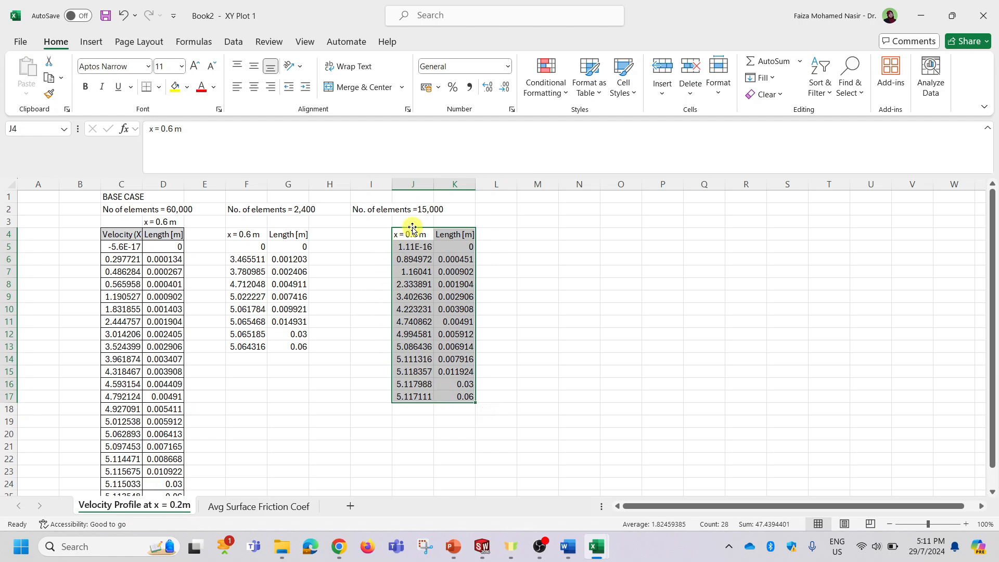
left_click_drag(408, 227, 390, 231)
left_click(519, 282)
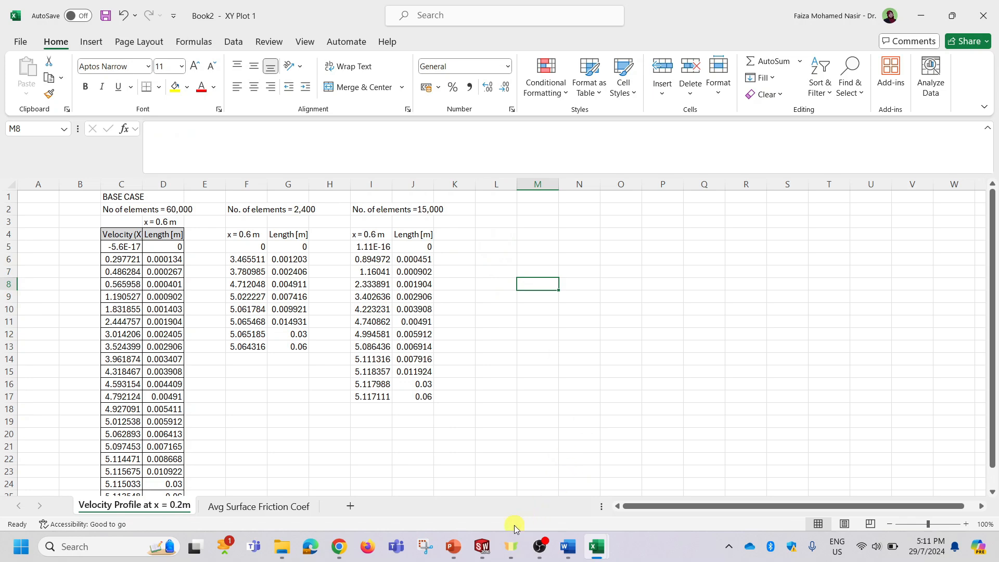
Switch to SOLIDWORKS, close the XY plot settings, and export the Avg Friction Coeff goal from Goal Plot 1 to Excel
left_click(482, 546)
left_click(81, 474)
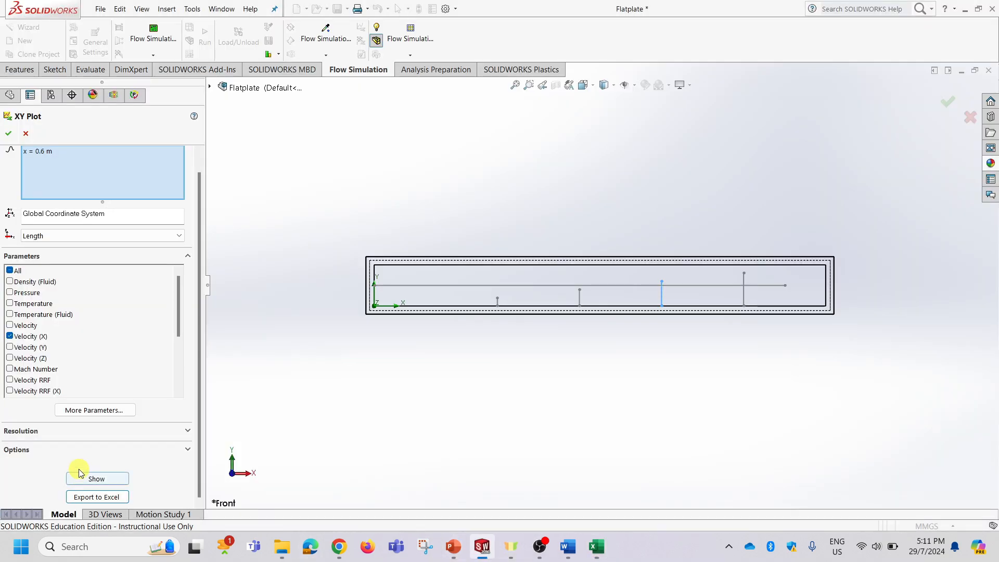
left_click(7, 134)
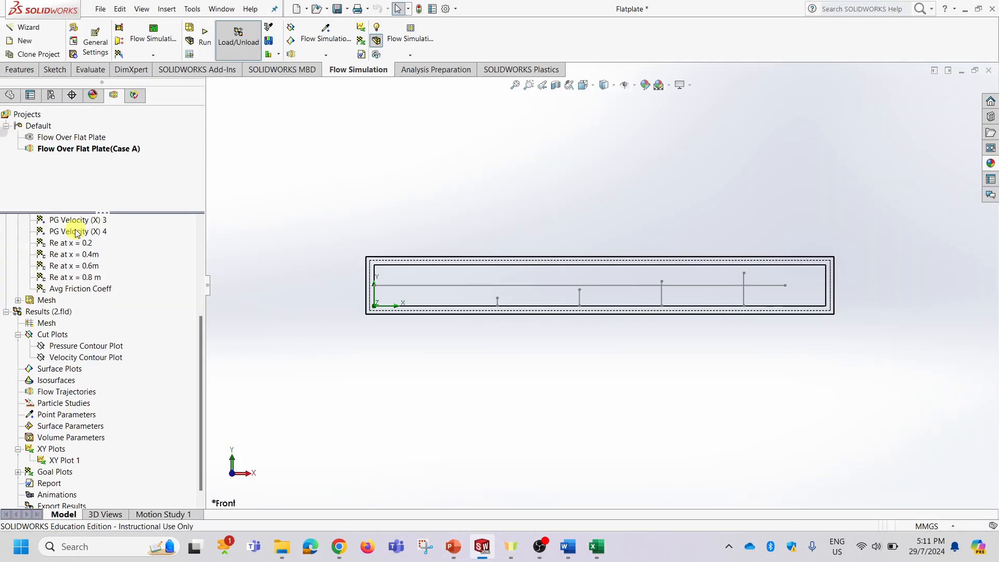
left_click(18, 472)
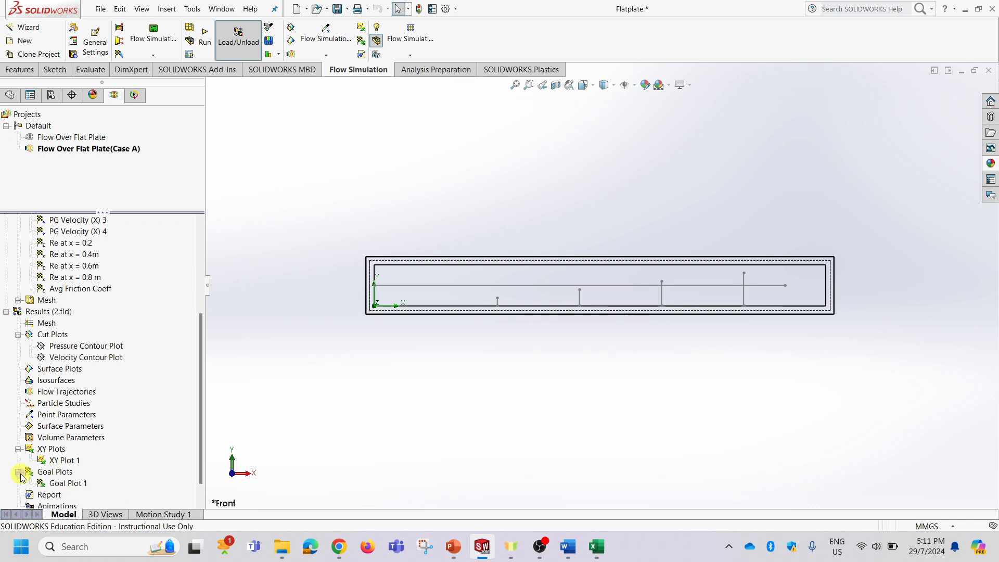
double_click(63, 484)
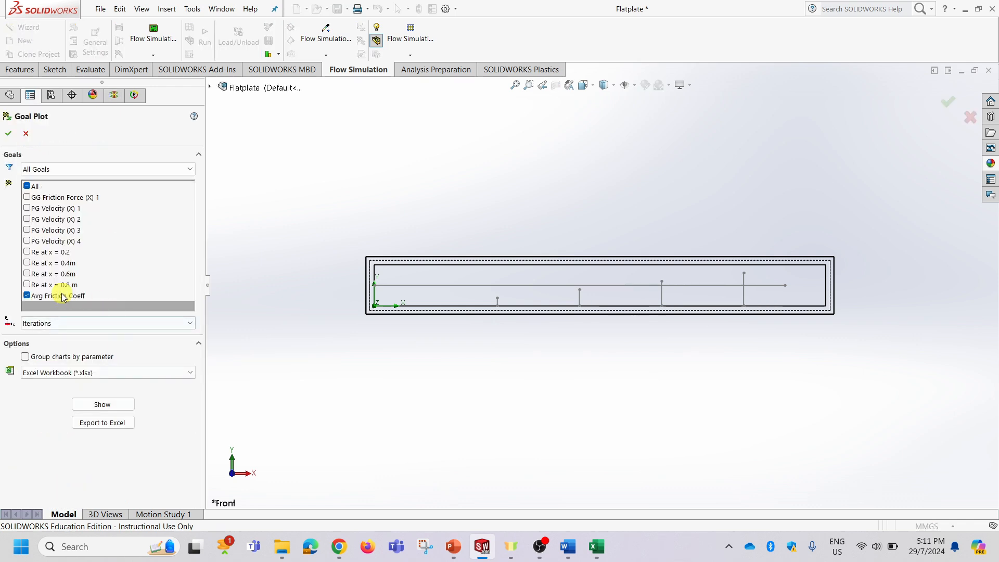
left_click(112, 424)
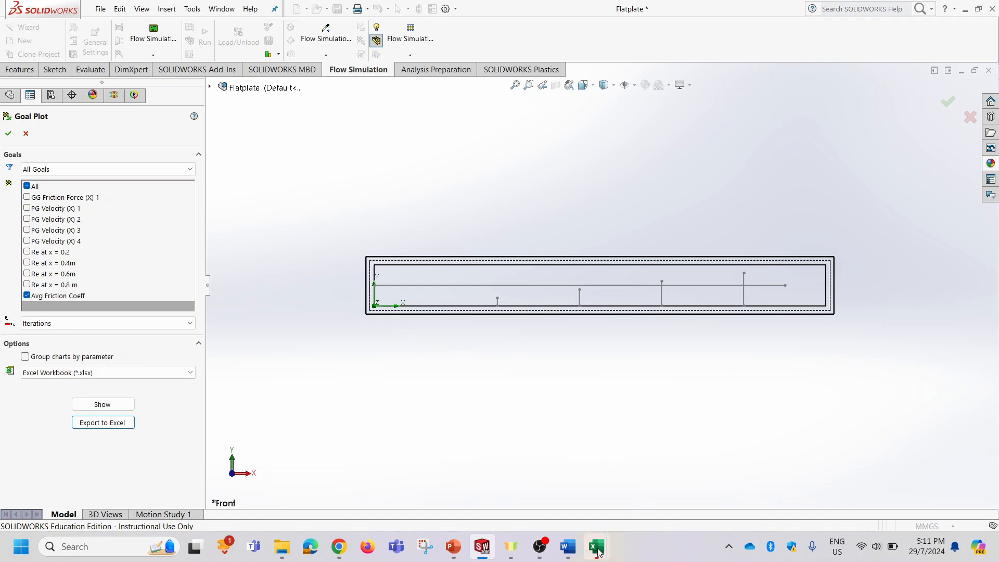
Copy the Avg Friction Coeff value in D4 of the Summary sheet of the Goal Plot 1 (2) workbook
mouse_move(597, 551)
left_click(779, 484)
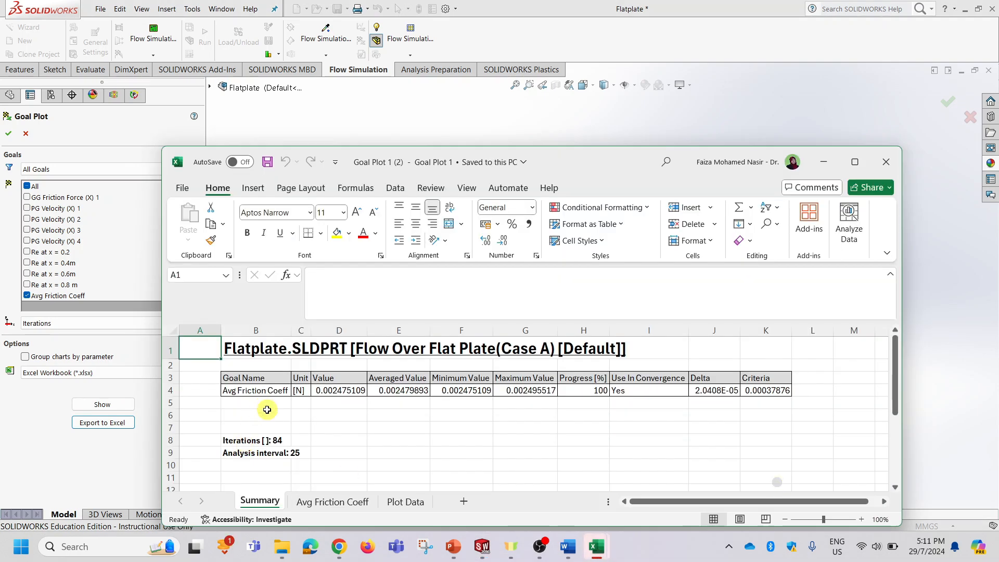
left_click(338, 391)
left_click_drag(415, 275, 308, 275)
Replace Case B's average surface friction coefficient in F6 of Book2's Avg Surface Friction Coef sheet with the copied 0.00247510933269868
mouse_move(597, 552)
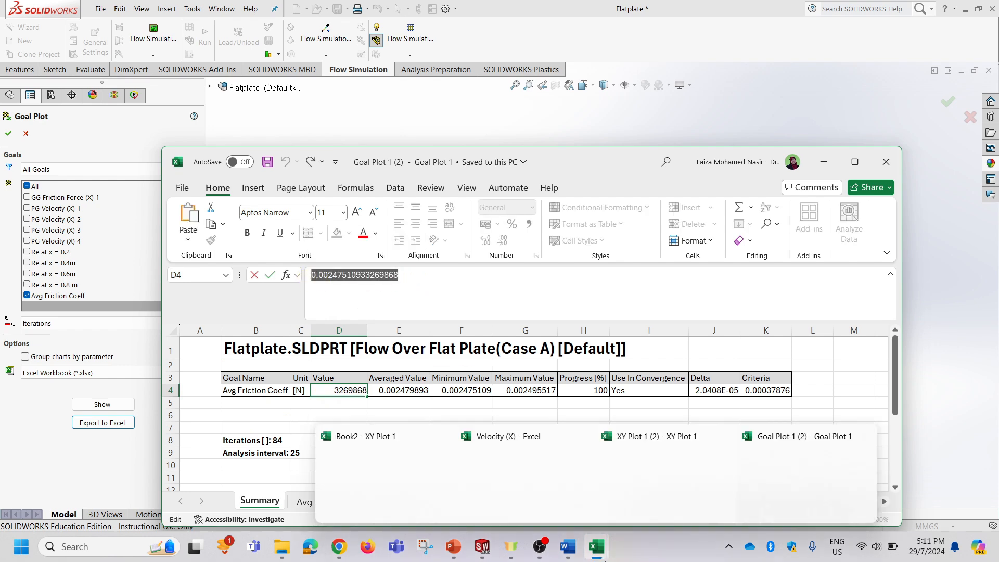
left_click(394, 480)
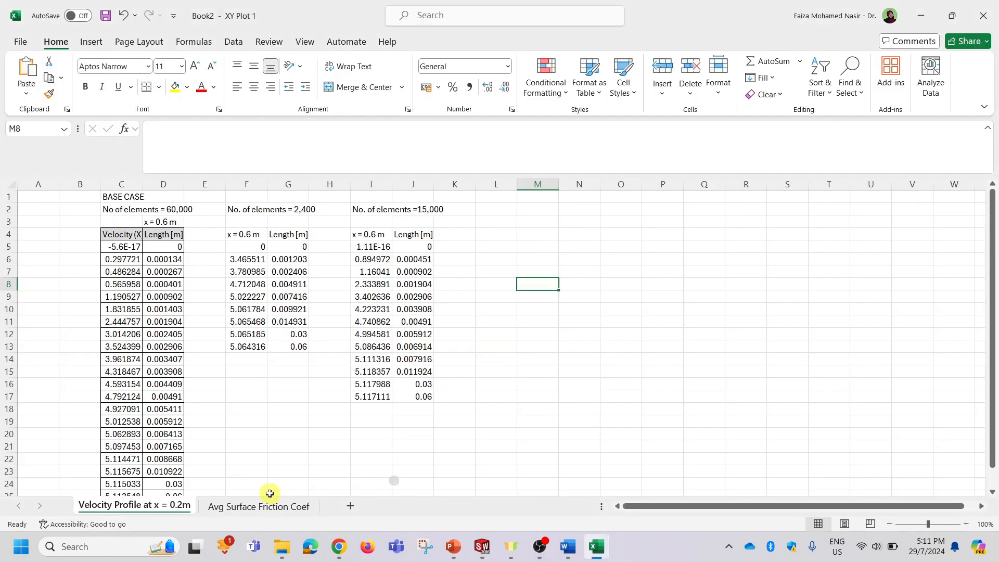
left_click(257, 505)
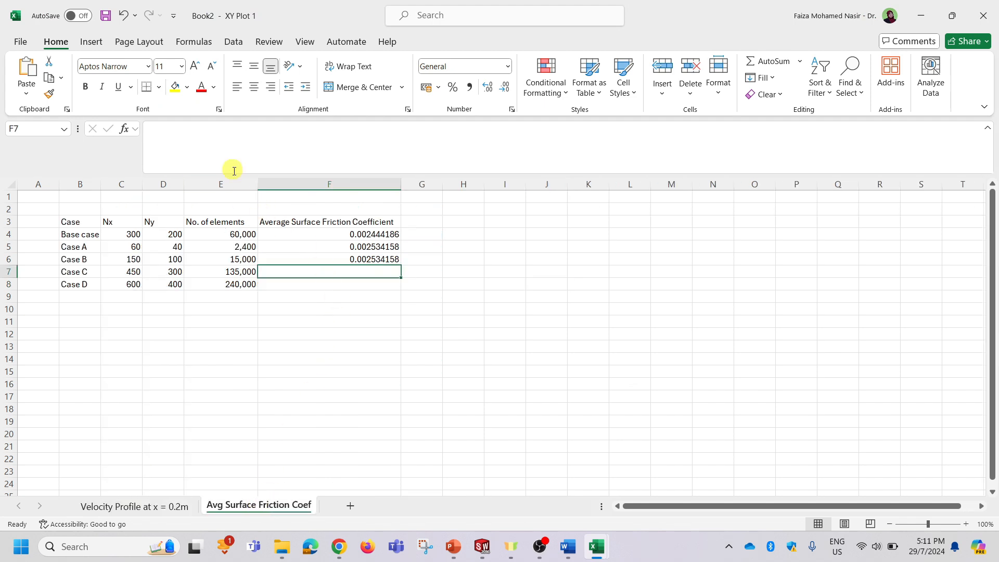
left_click(313, 256)
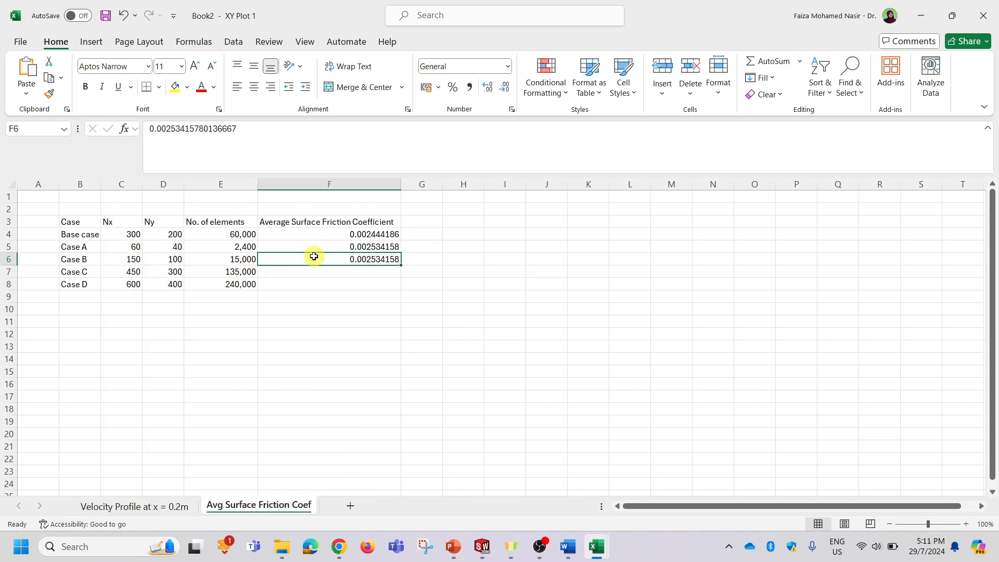
left_click_drag(236, 128, 143, 128)
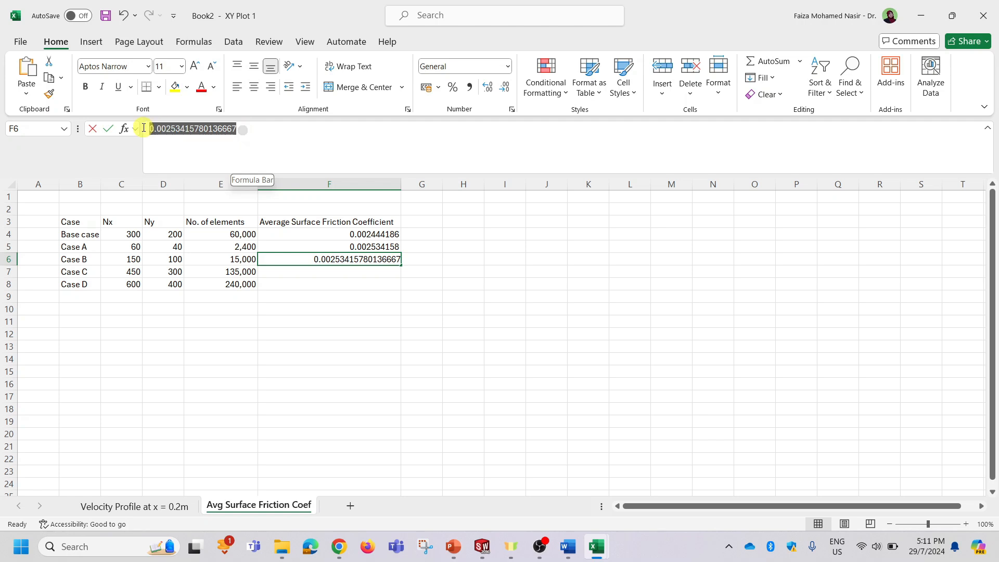
key("ctrl+v")
key("Return")
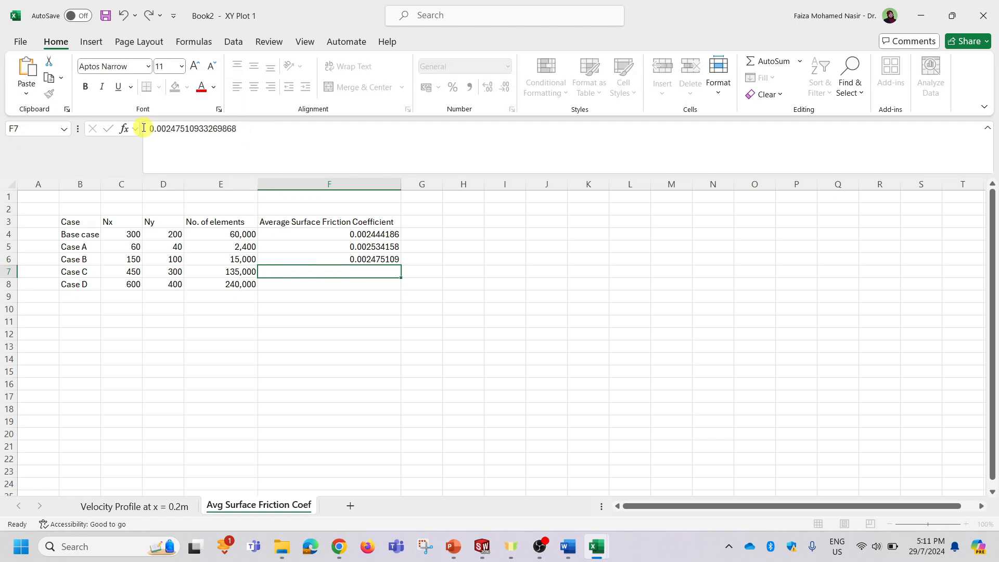